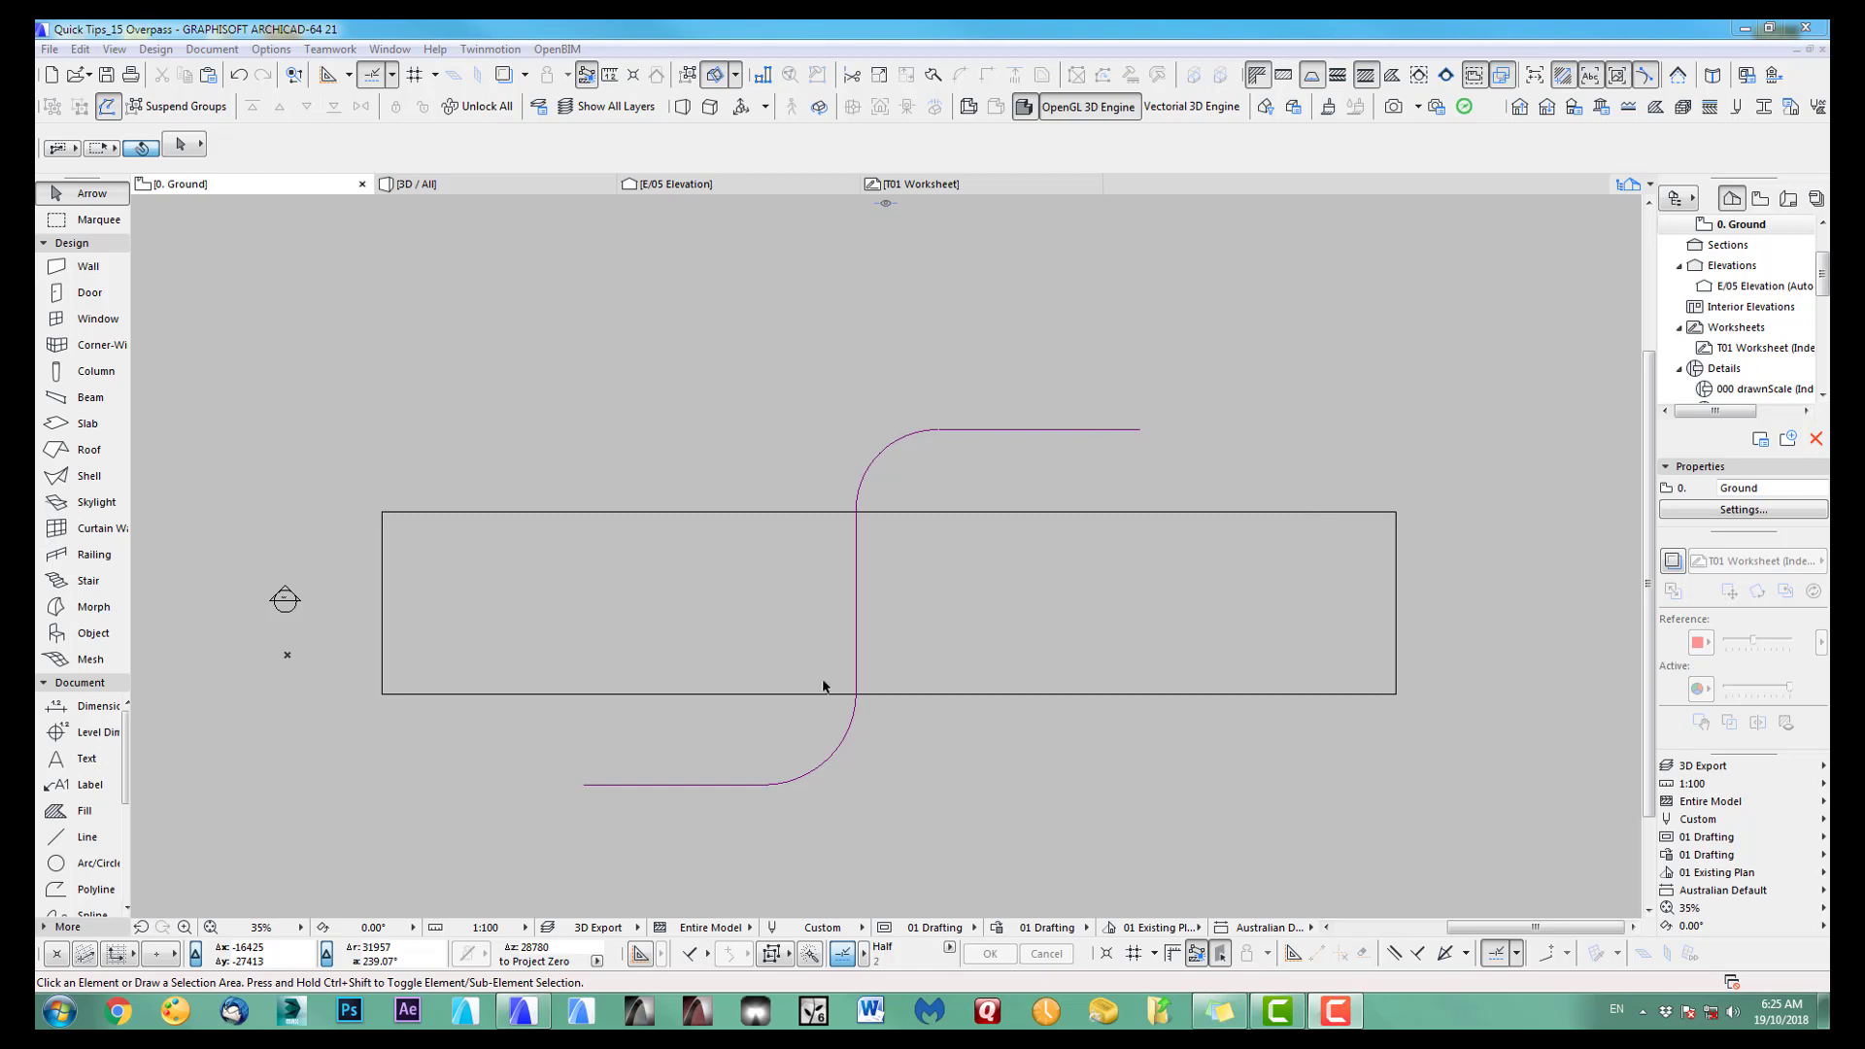
Step: Examine the cross-section and surface override settings of the ARamp (2) complex profile
click(1764, 107)
click(1496, 311)
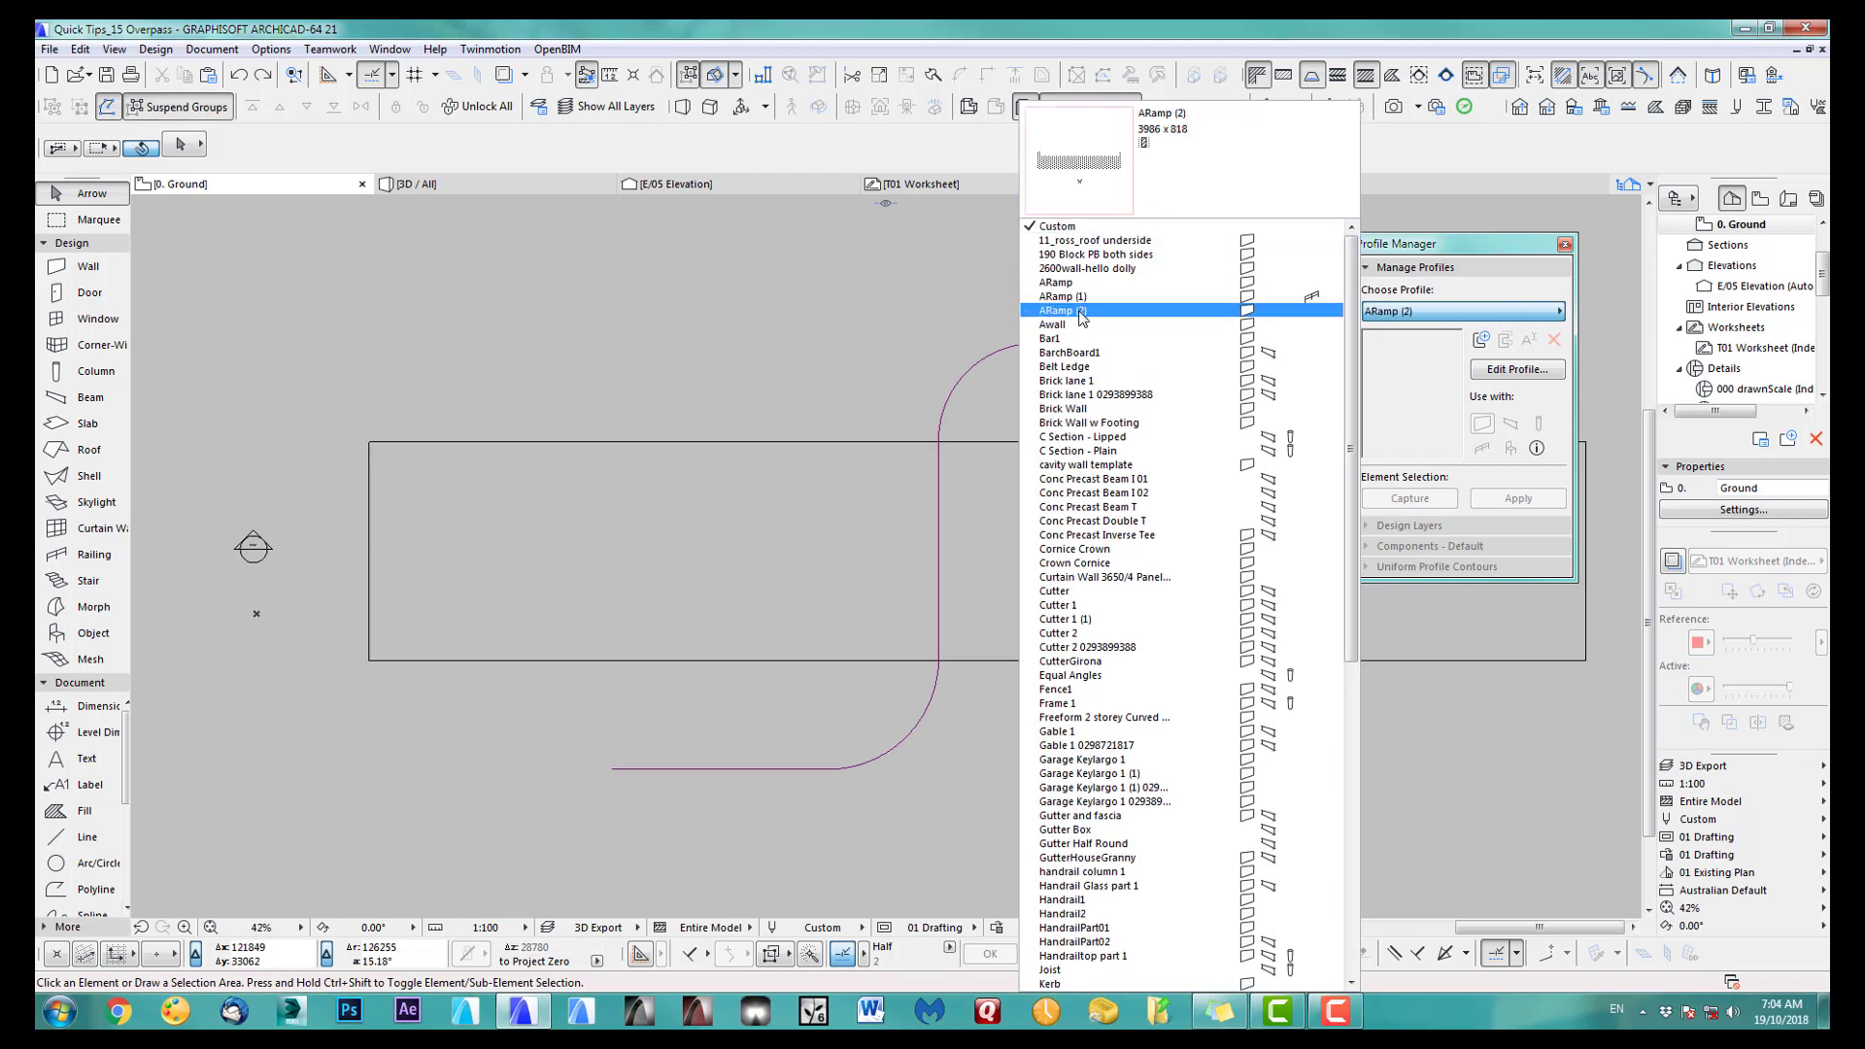
click(1080, 311)
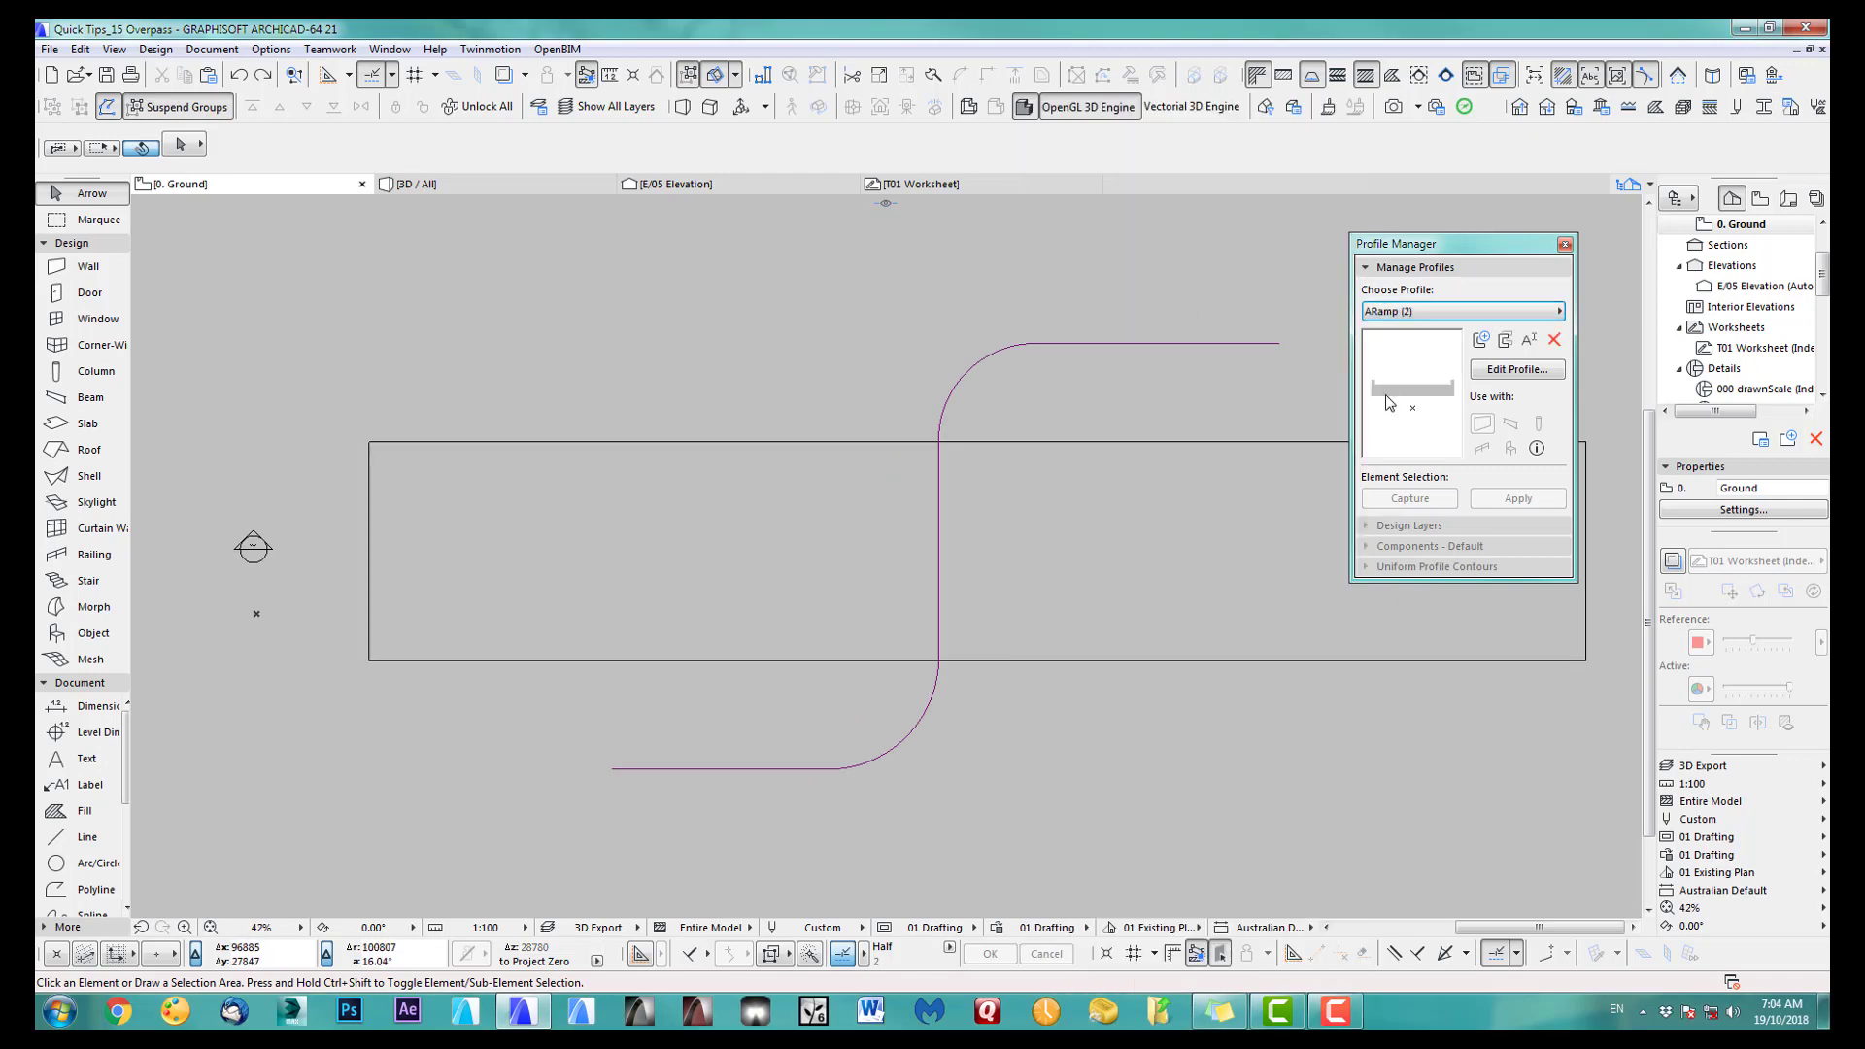
click(1508, 370)
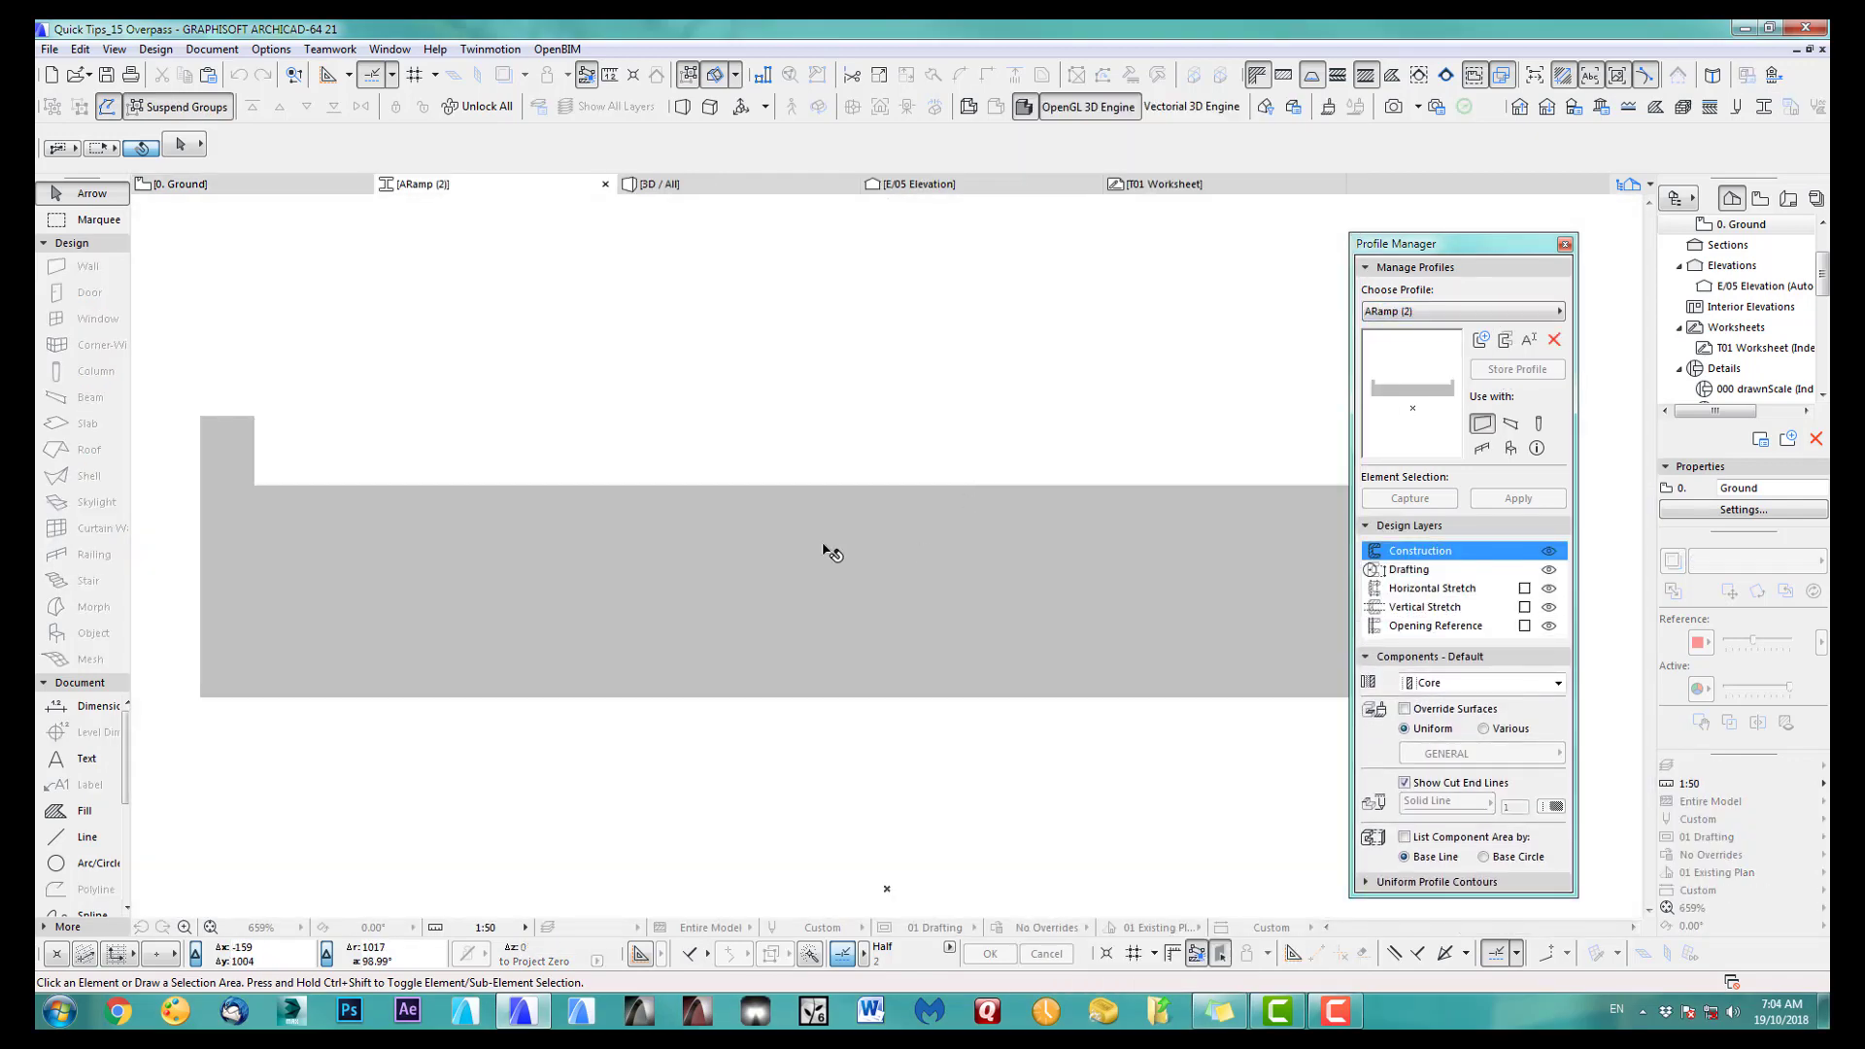
middle_drag(821, 550, 799, 517)
drag(388, 390, 1117, 587)
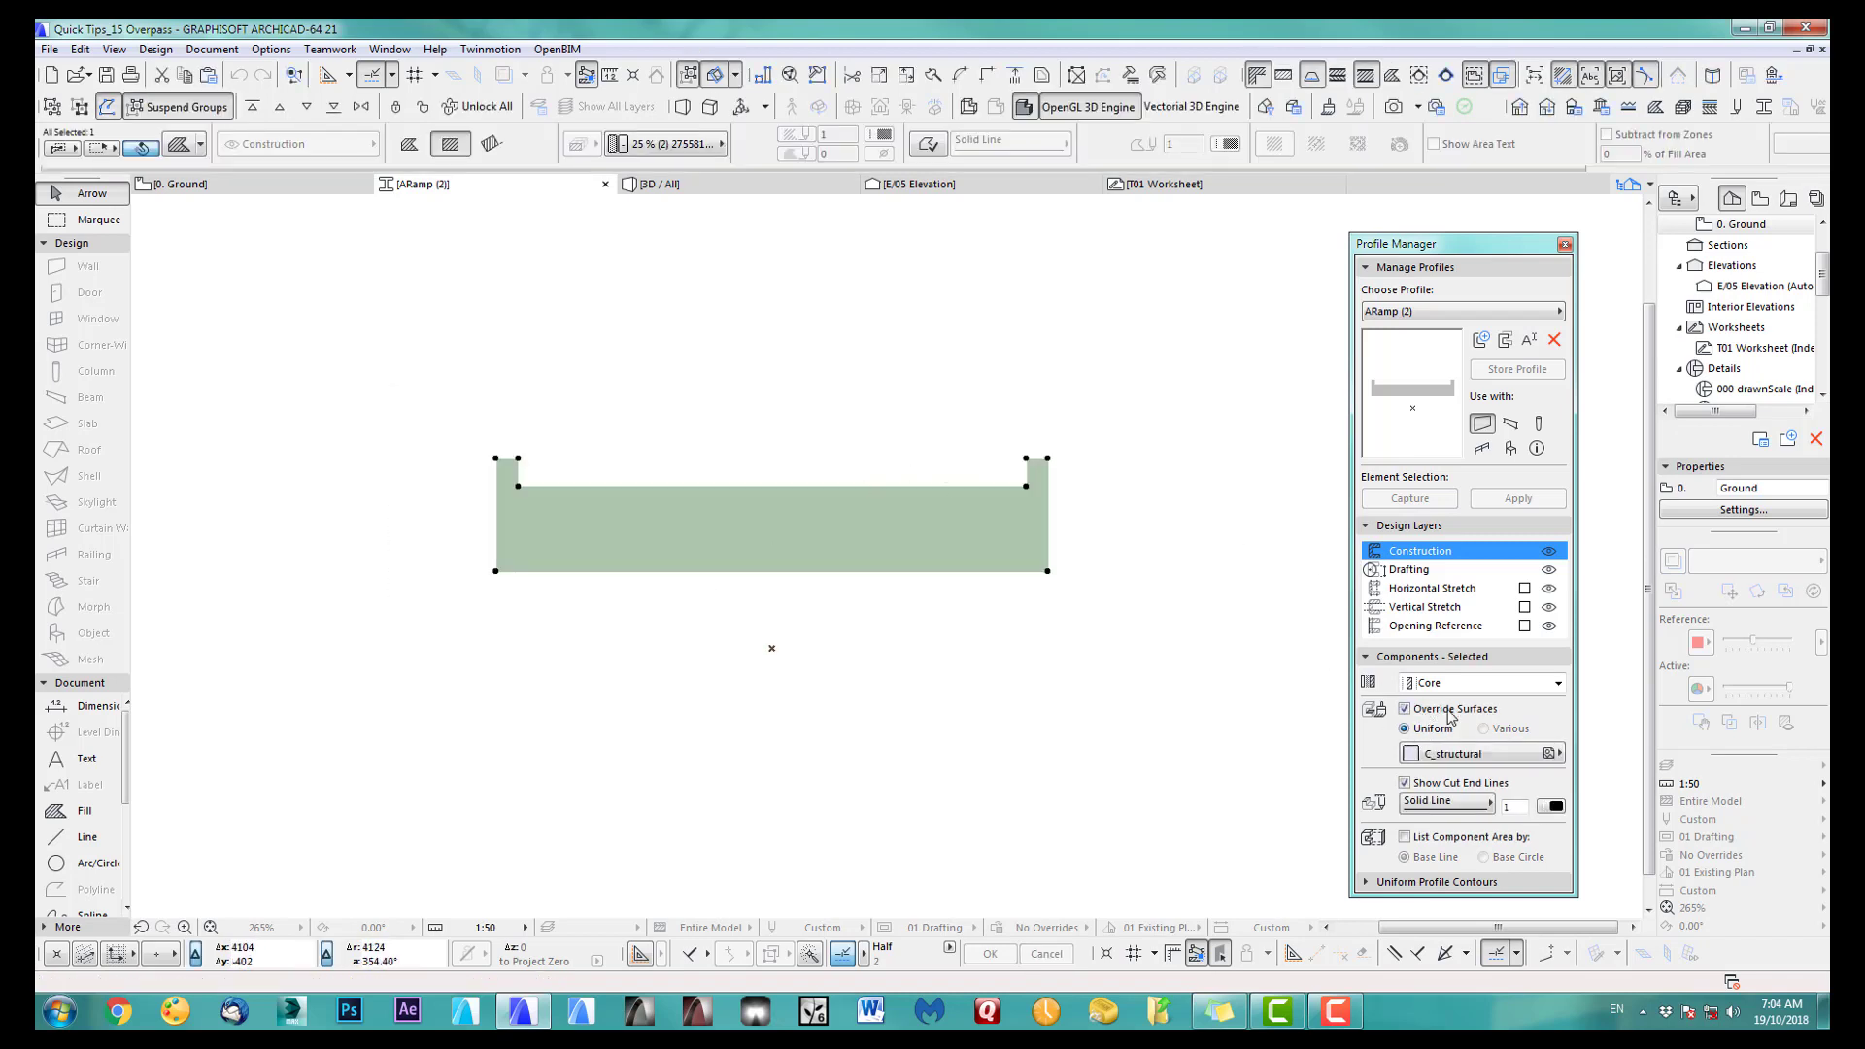
click(1215, 568)
click(1565, 246)
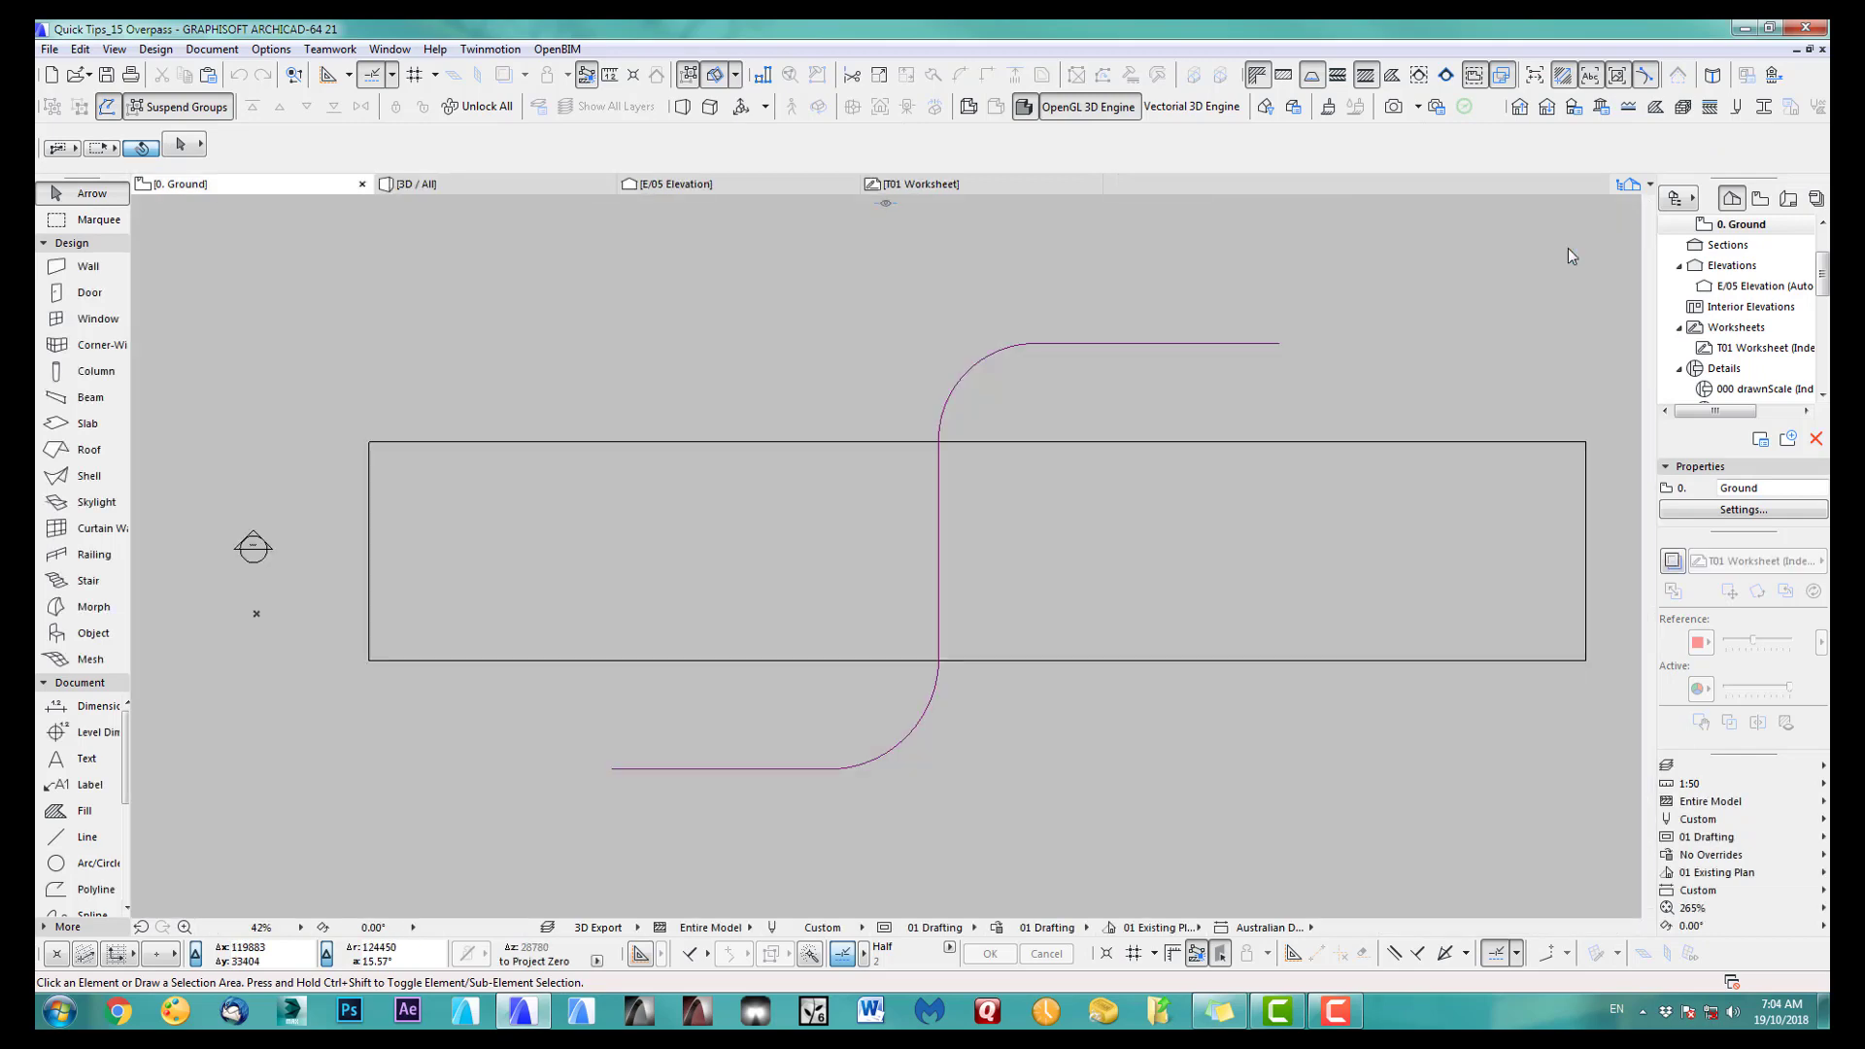
Step: Set the default wall to the ARamp (2) complex profile and trace walls along the S-shaped path
double_click(103, 267)
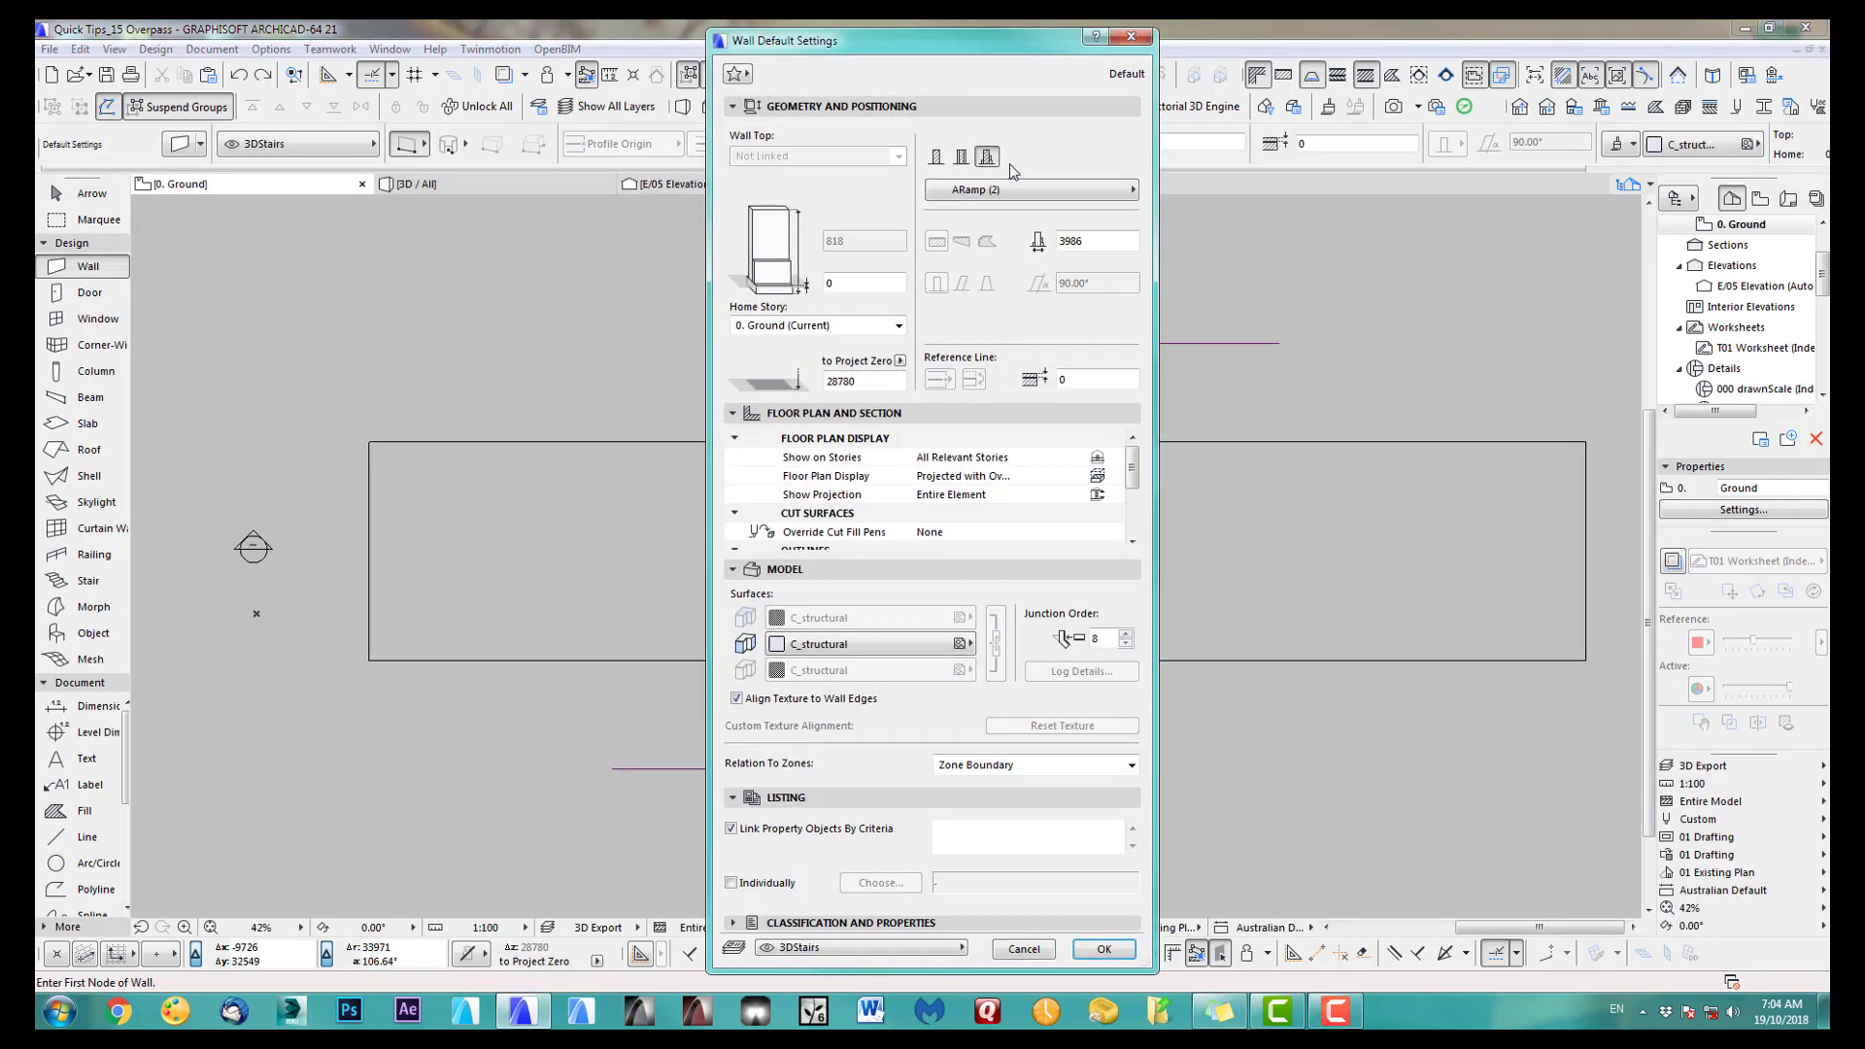
click(987, 191)
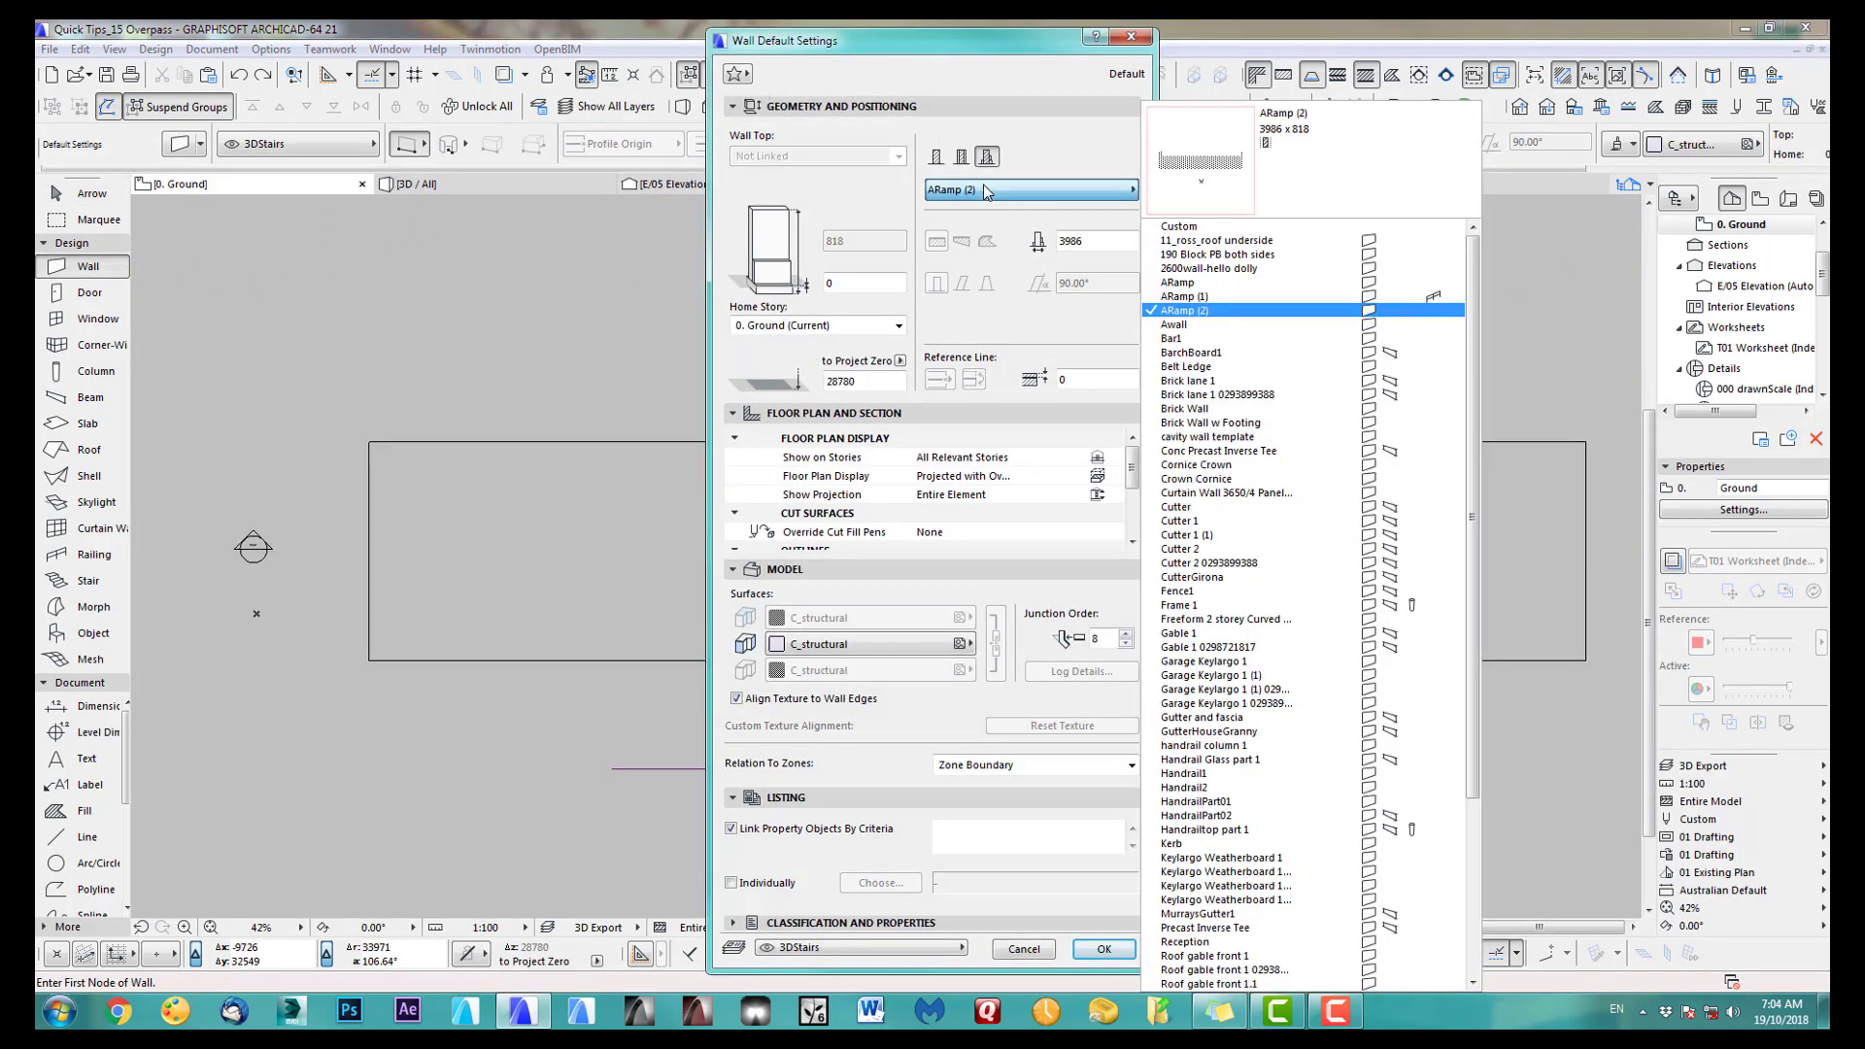
click(1194, 311)
click(1101, 948)
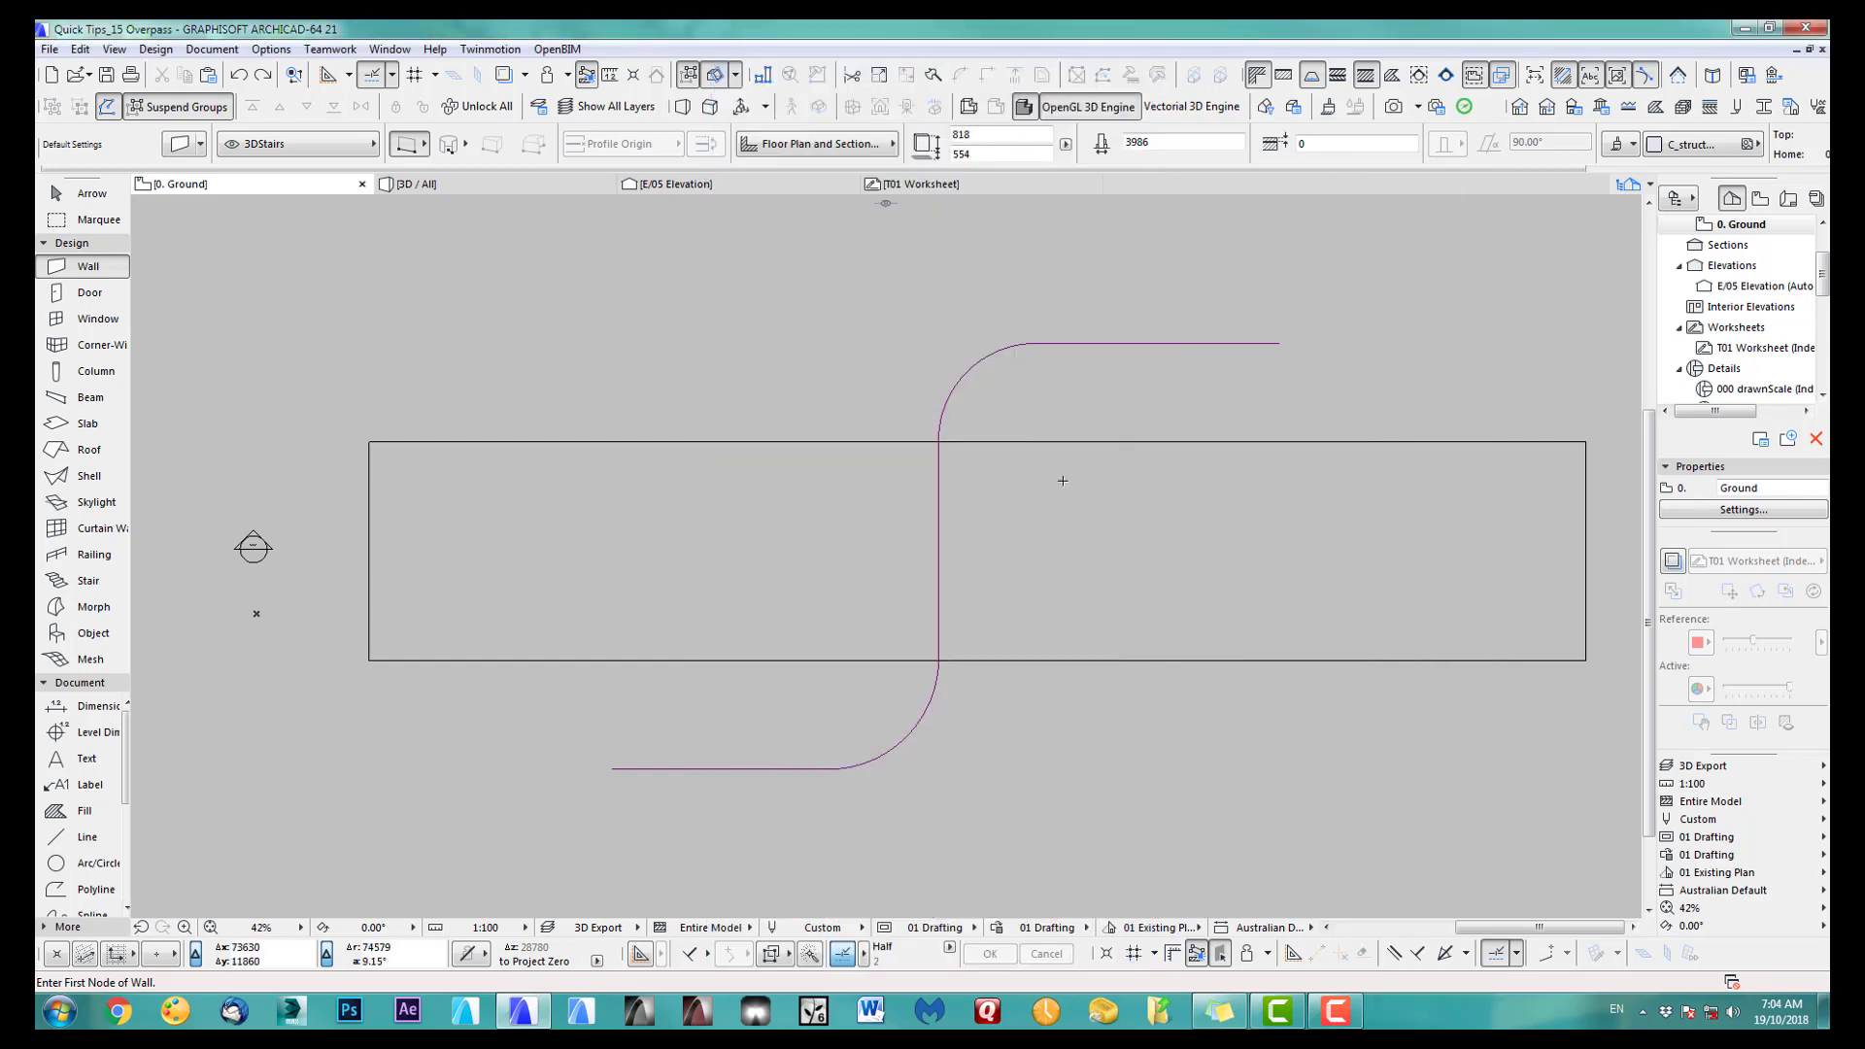
middle_drag(1062, 481, 1042, 451)
click(1101, 340)
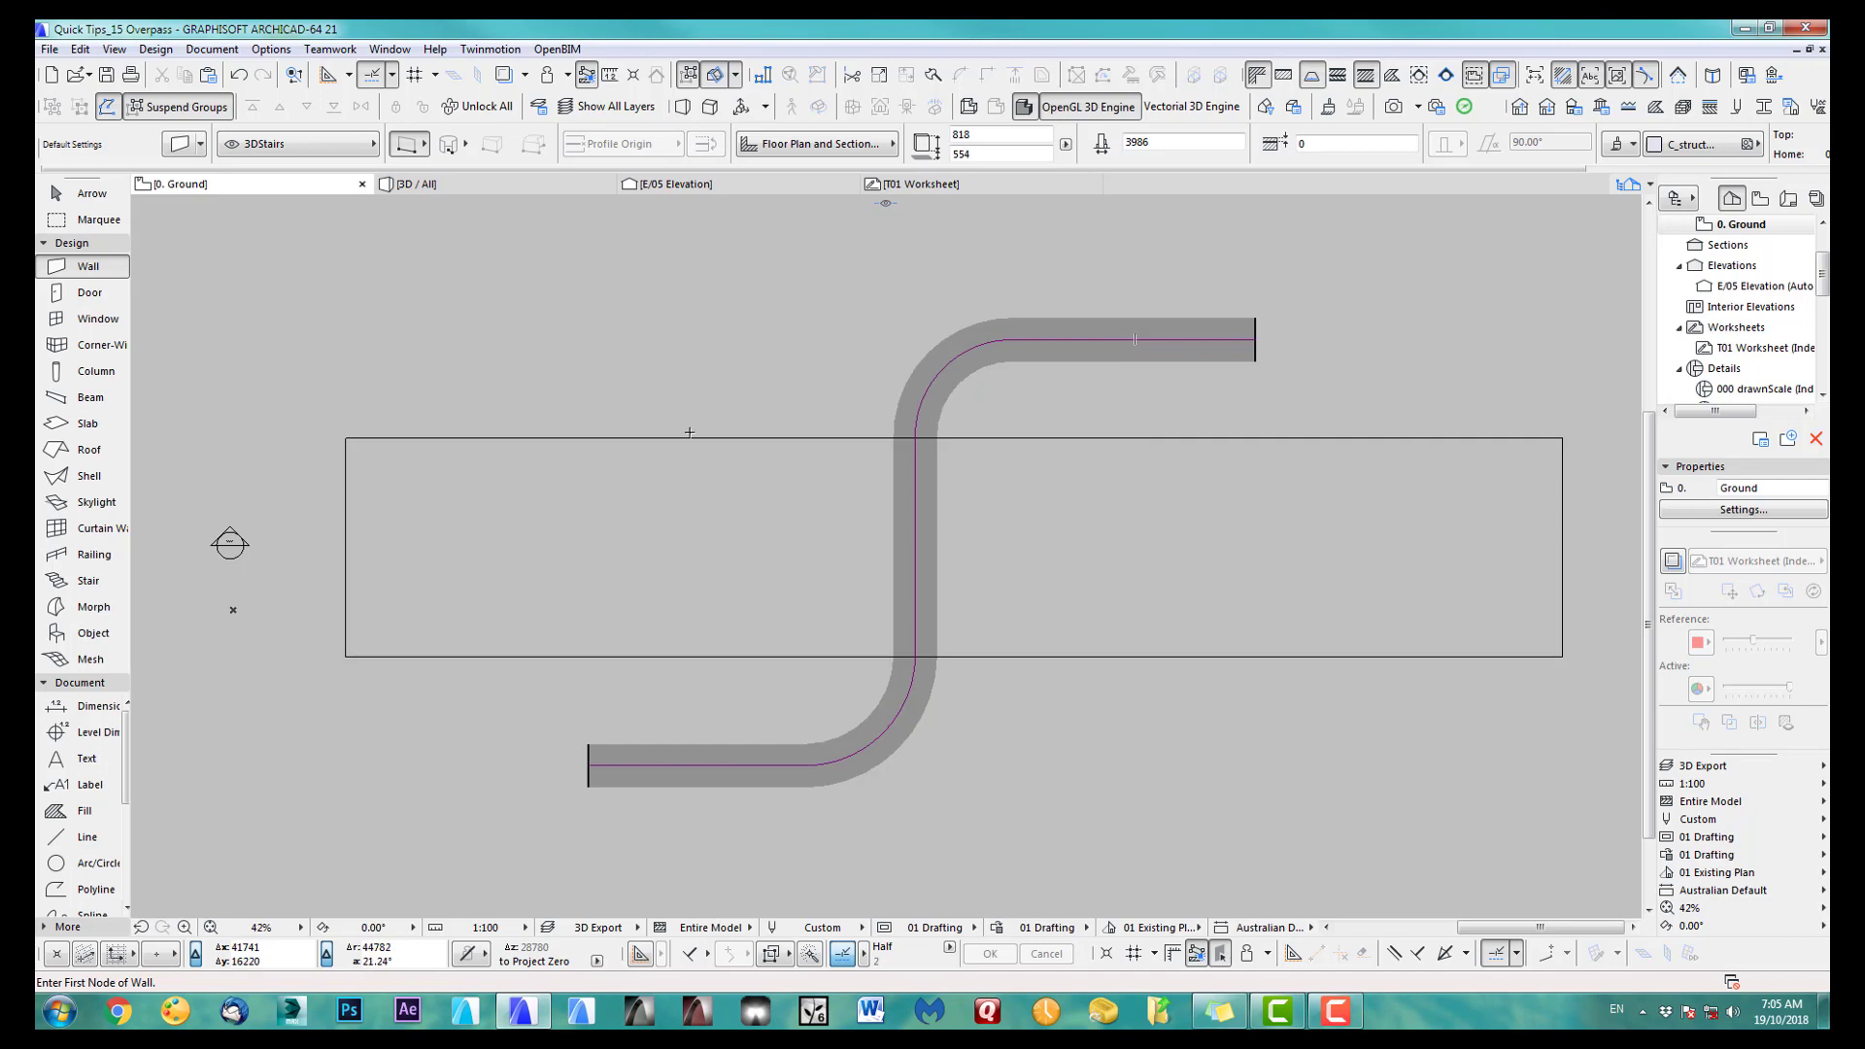
Step: Convert all five ramp walls to morphs in the 3D view, leaving the road slab out of the selection
key(F3)
shift+middle_drag(894, 586, 1080, 660)
shift+middle_drag(196, 254, 1020, 721)
click(101, 203)
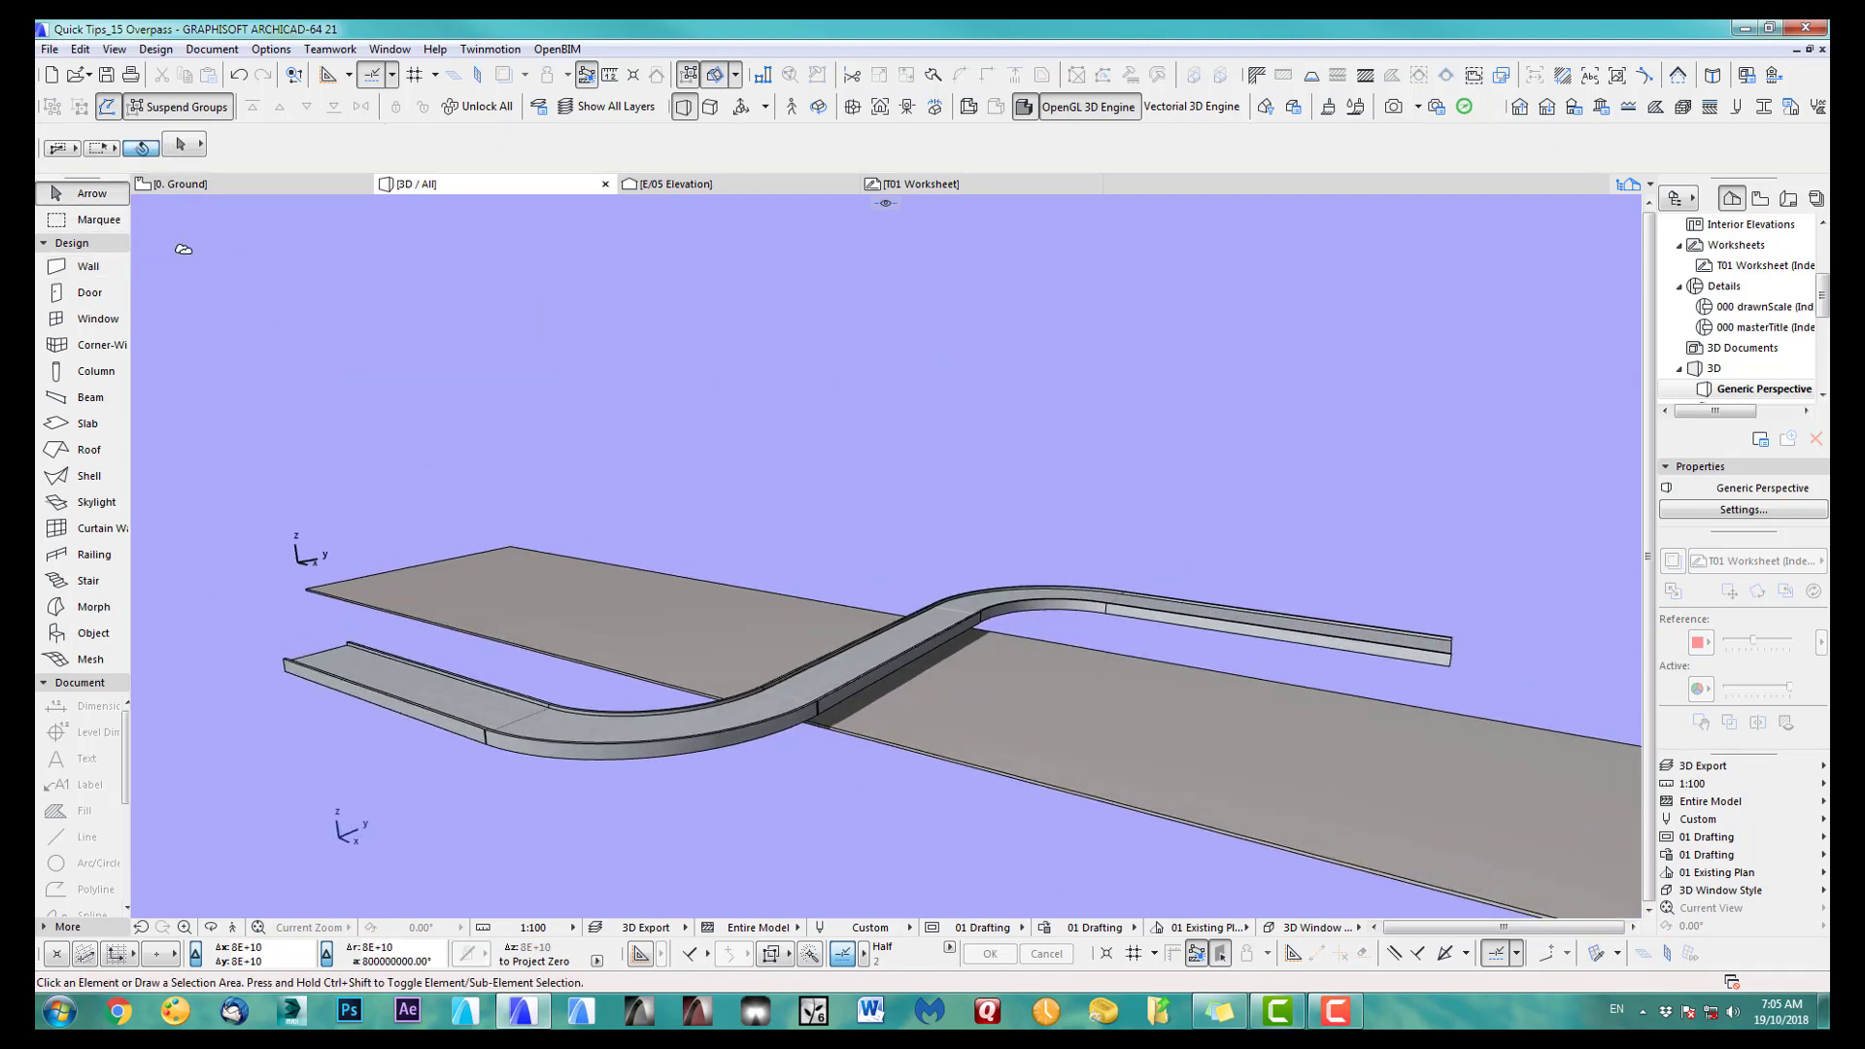
drag(399, 463, 1198, 849)
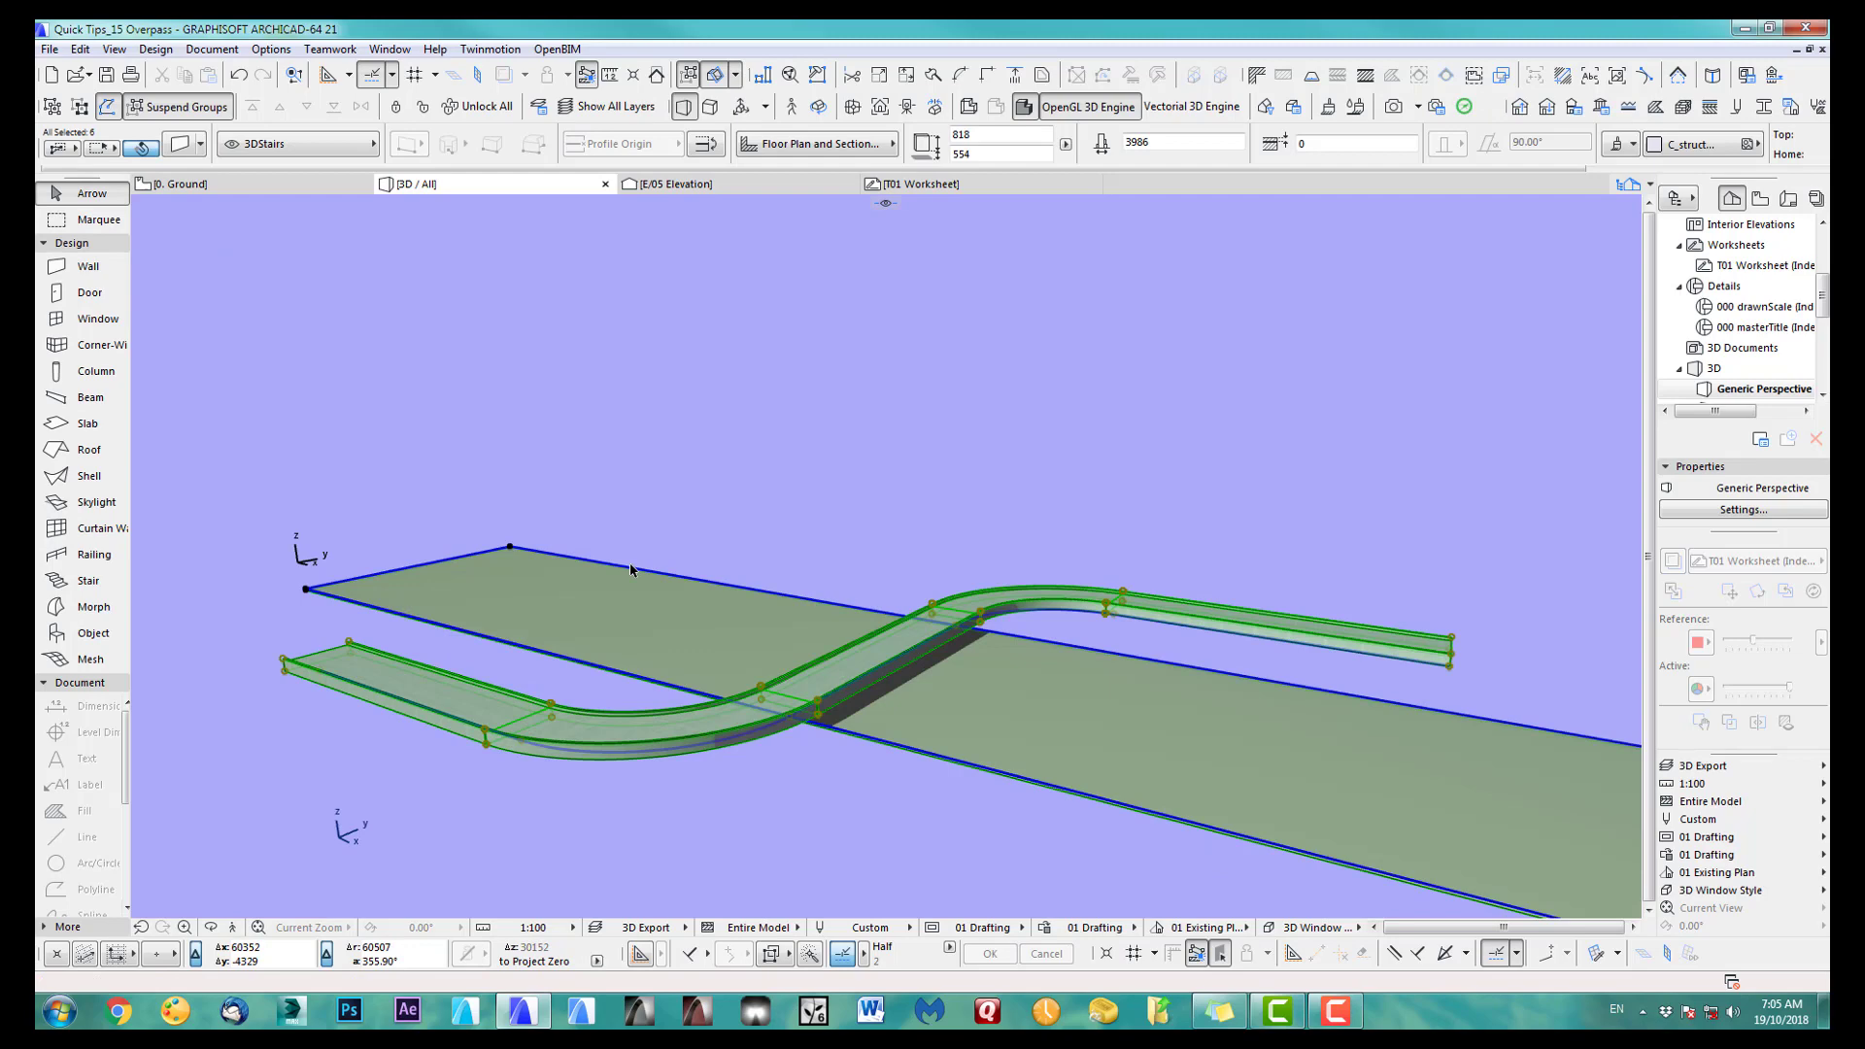
shift+click(508, 544)
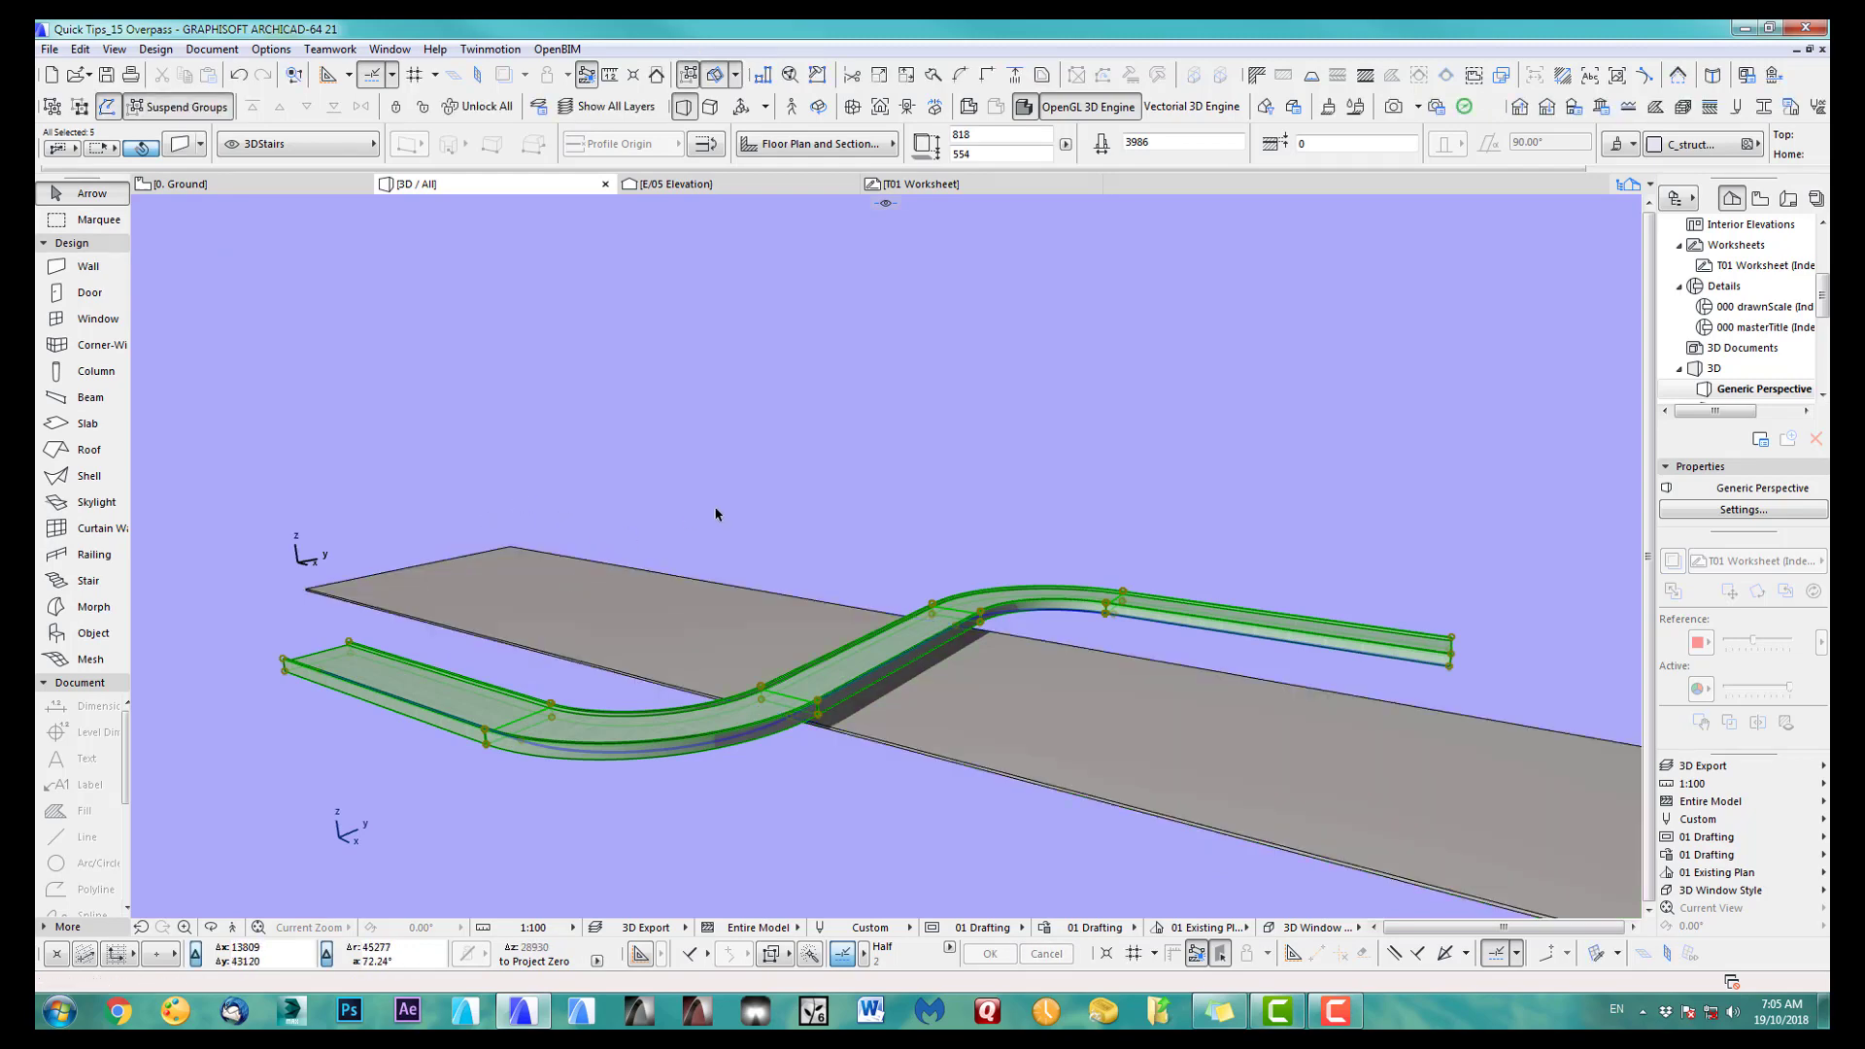
right_click(877, 452)
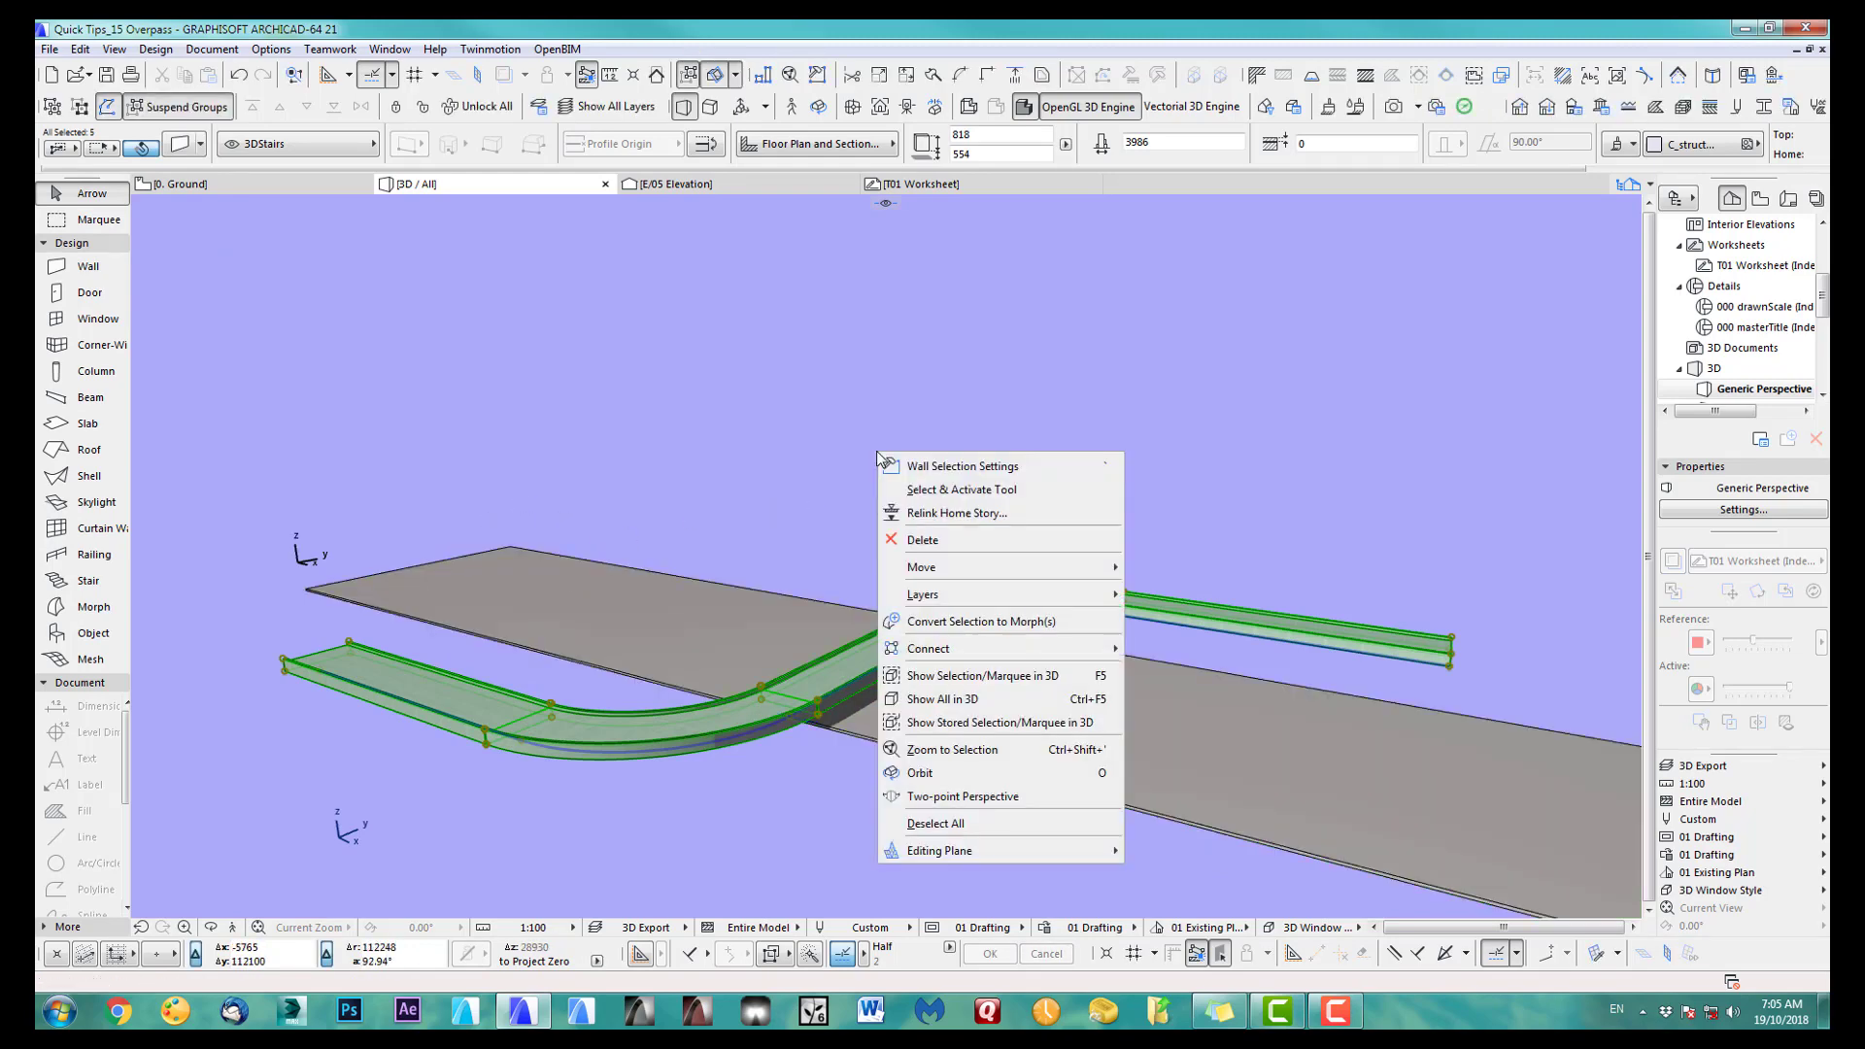
click(988, 621)
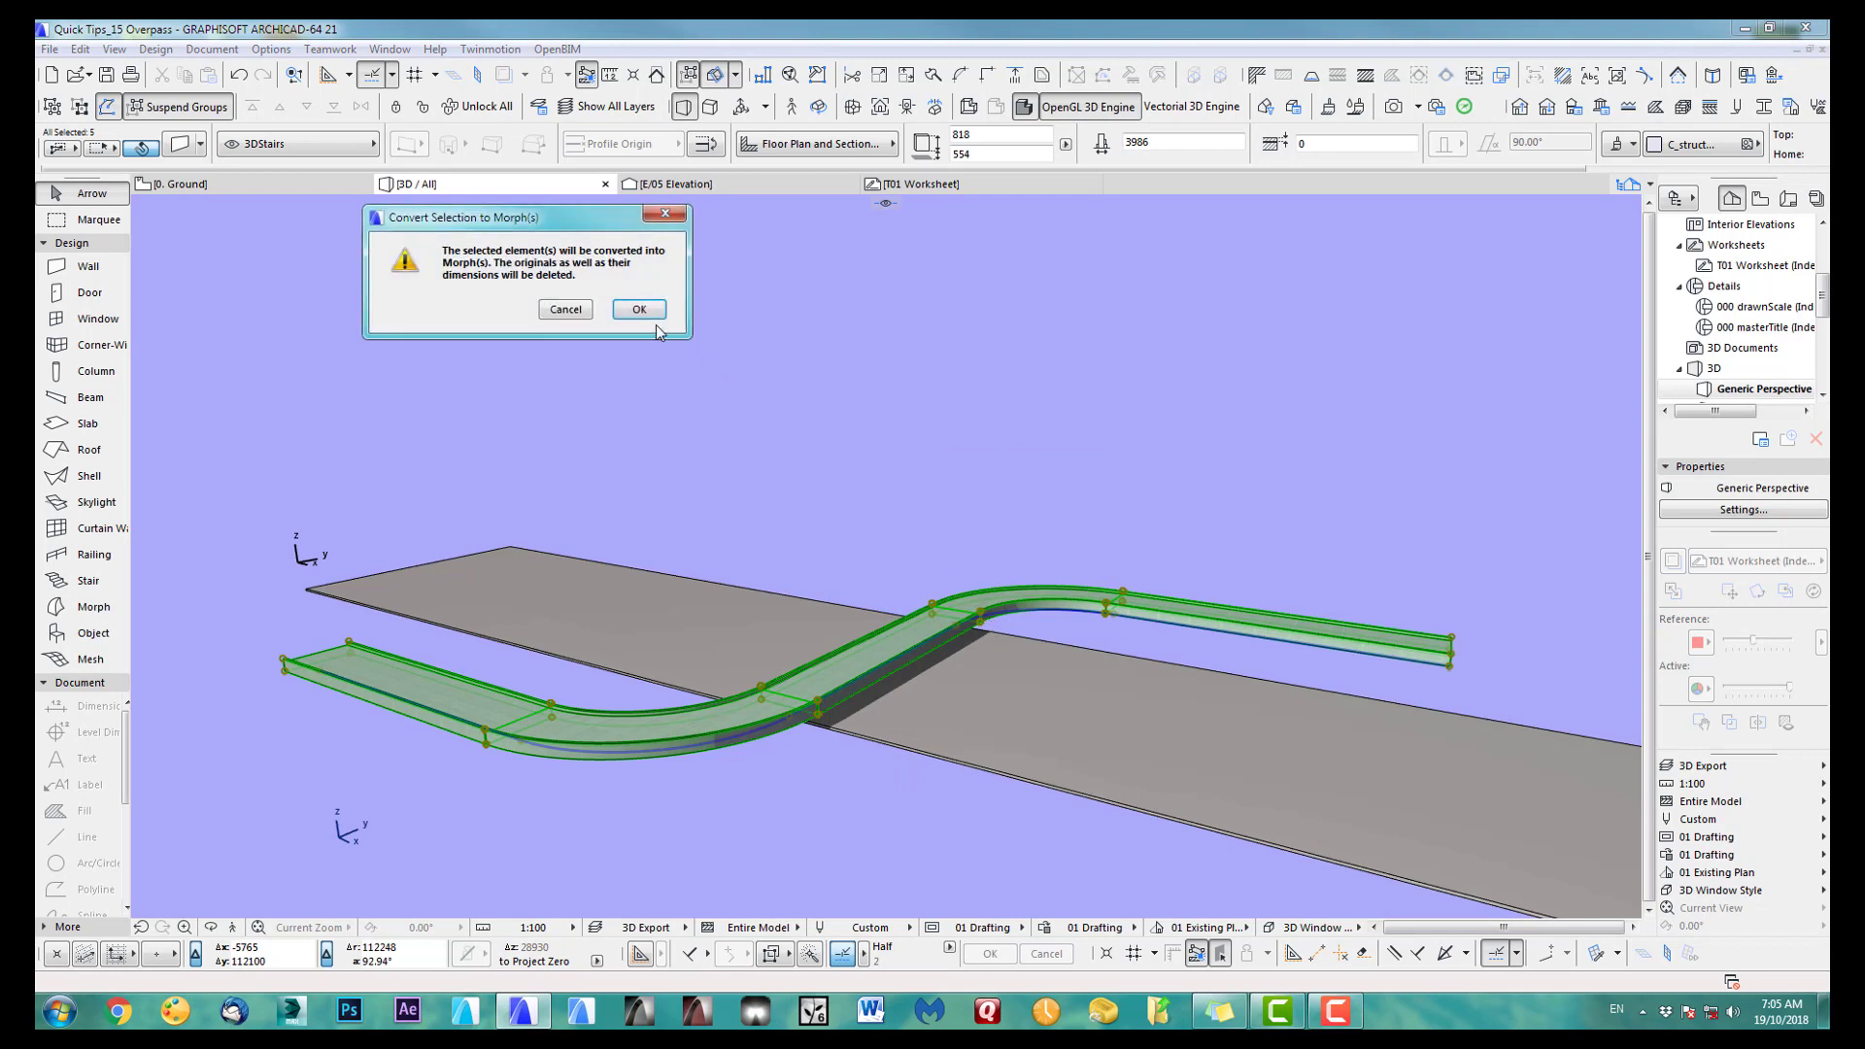
click(640, 311)
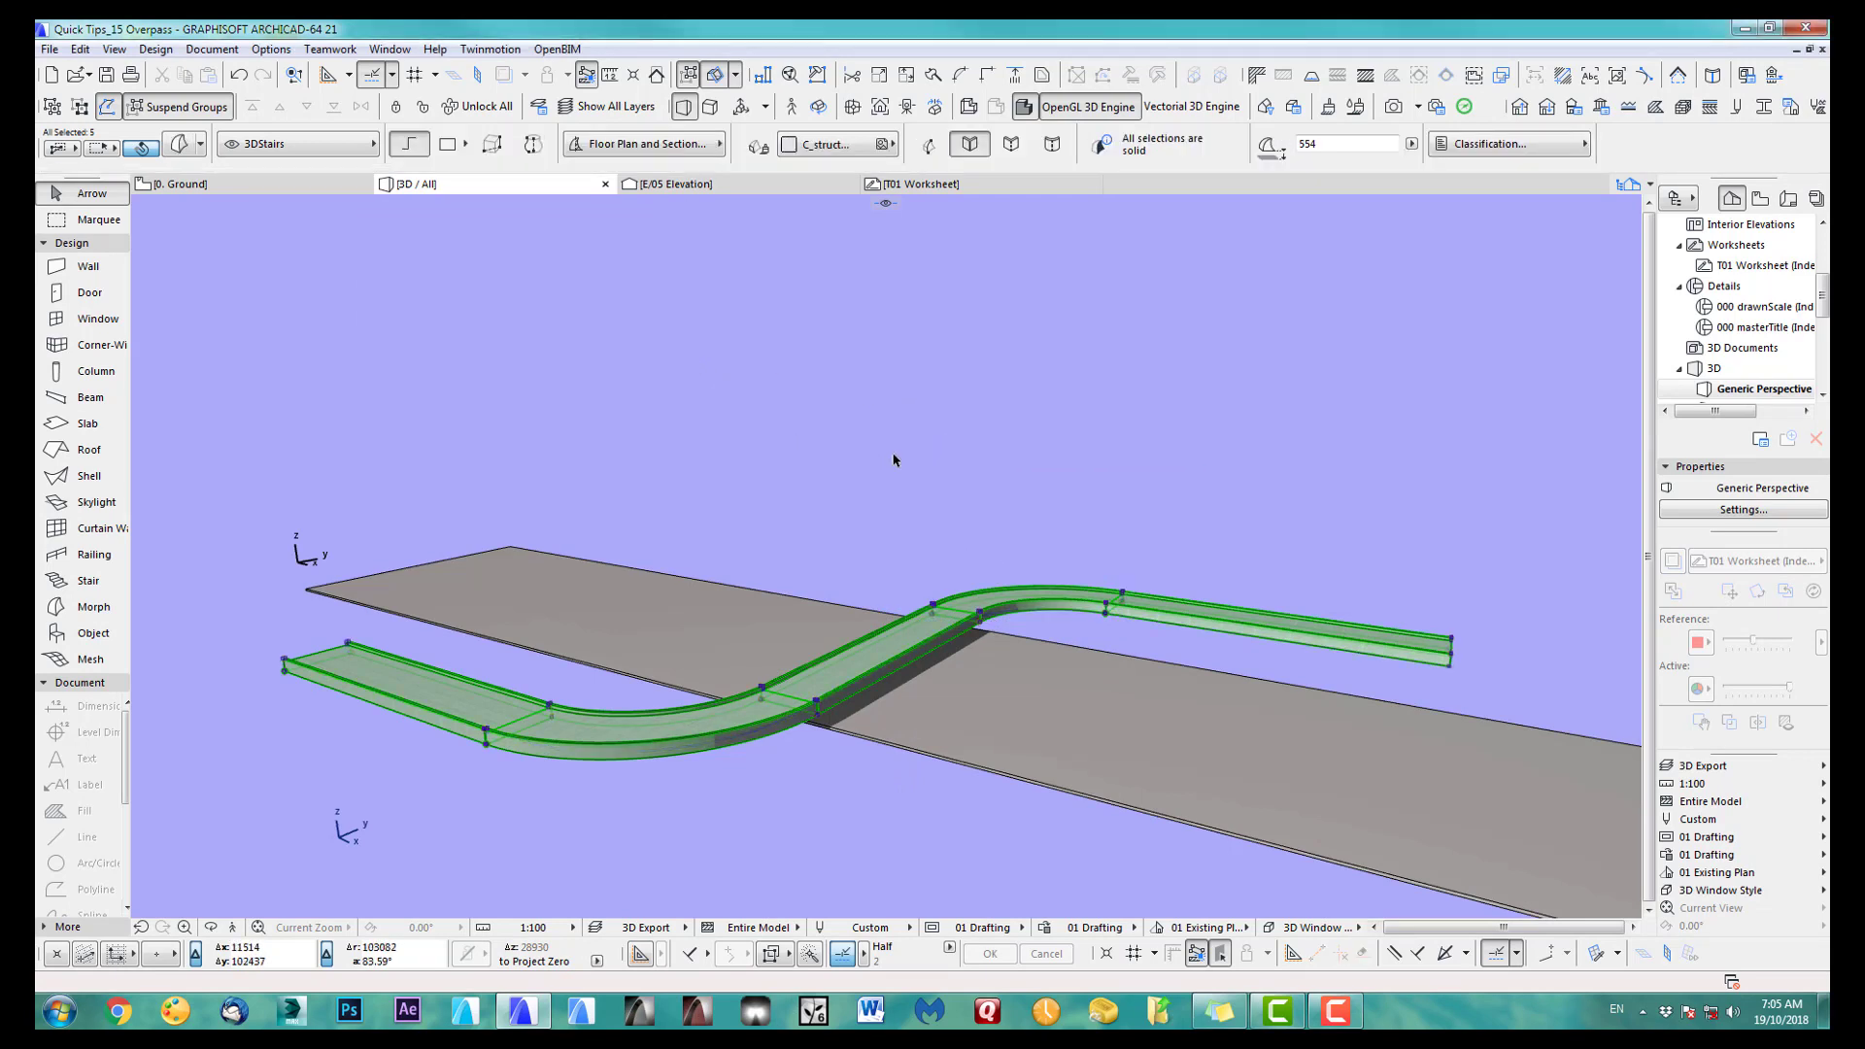
key(Escape)
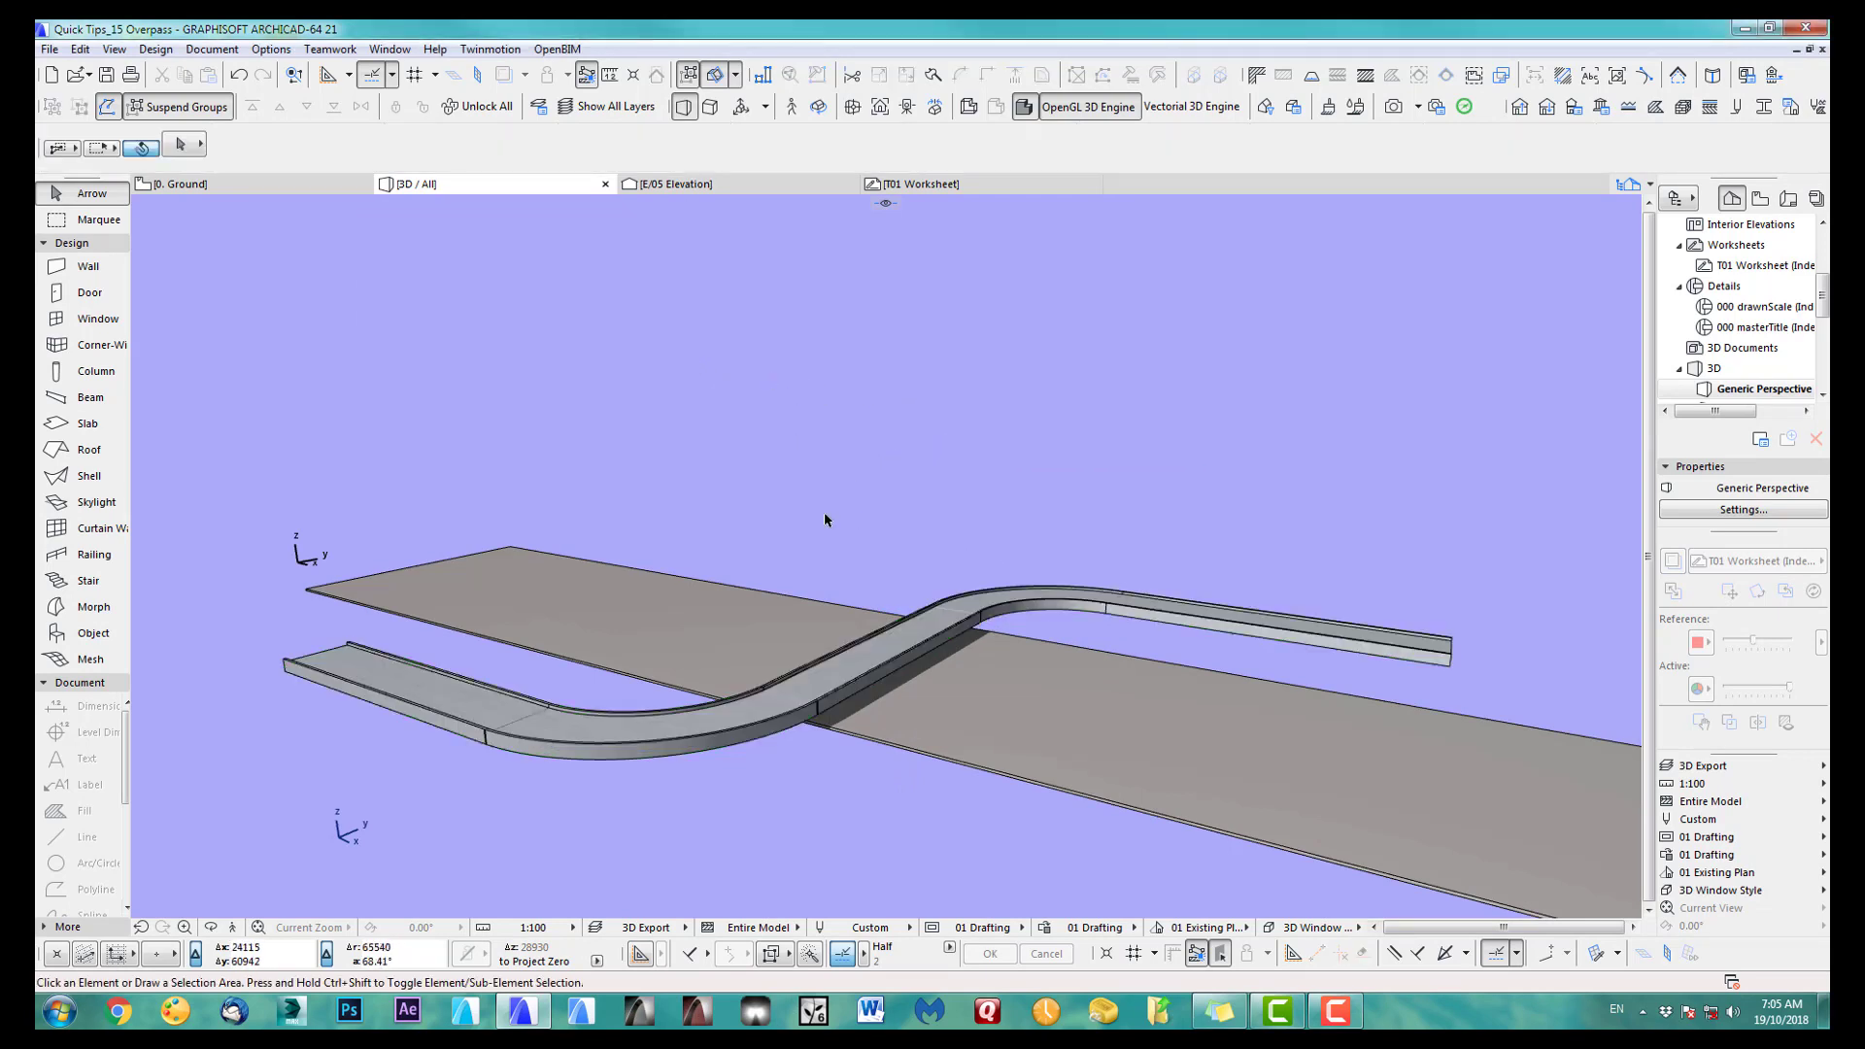
Step: Elevate the three middle ramp morphs, the two curves and the straight between them, by 4000
drag(661, 466, 1018, 801)
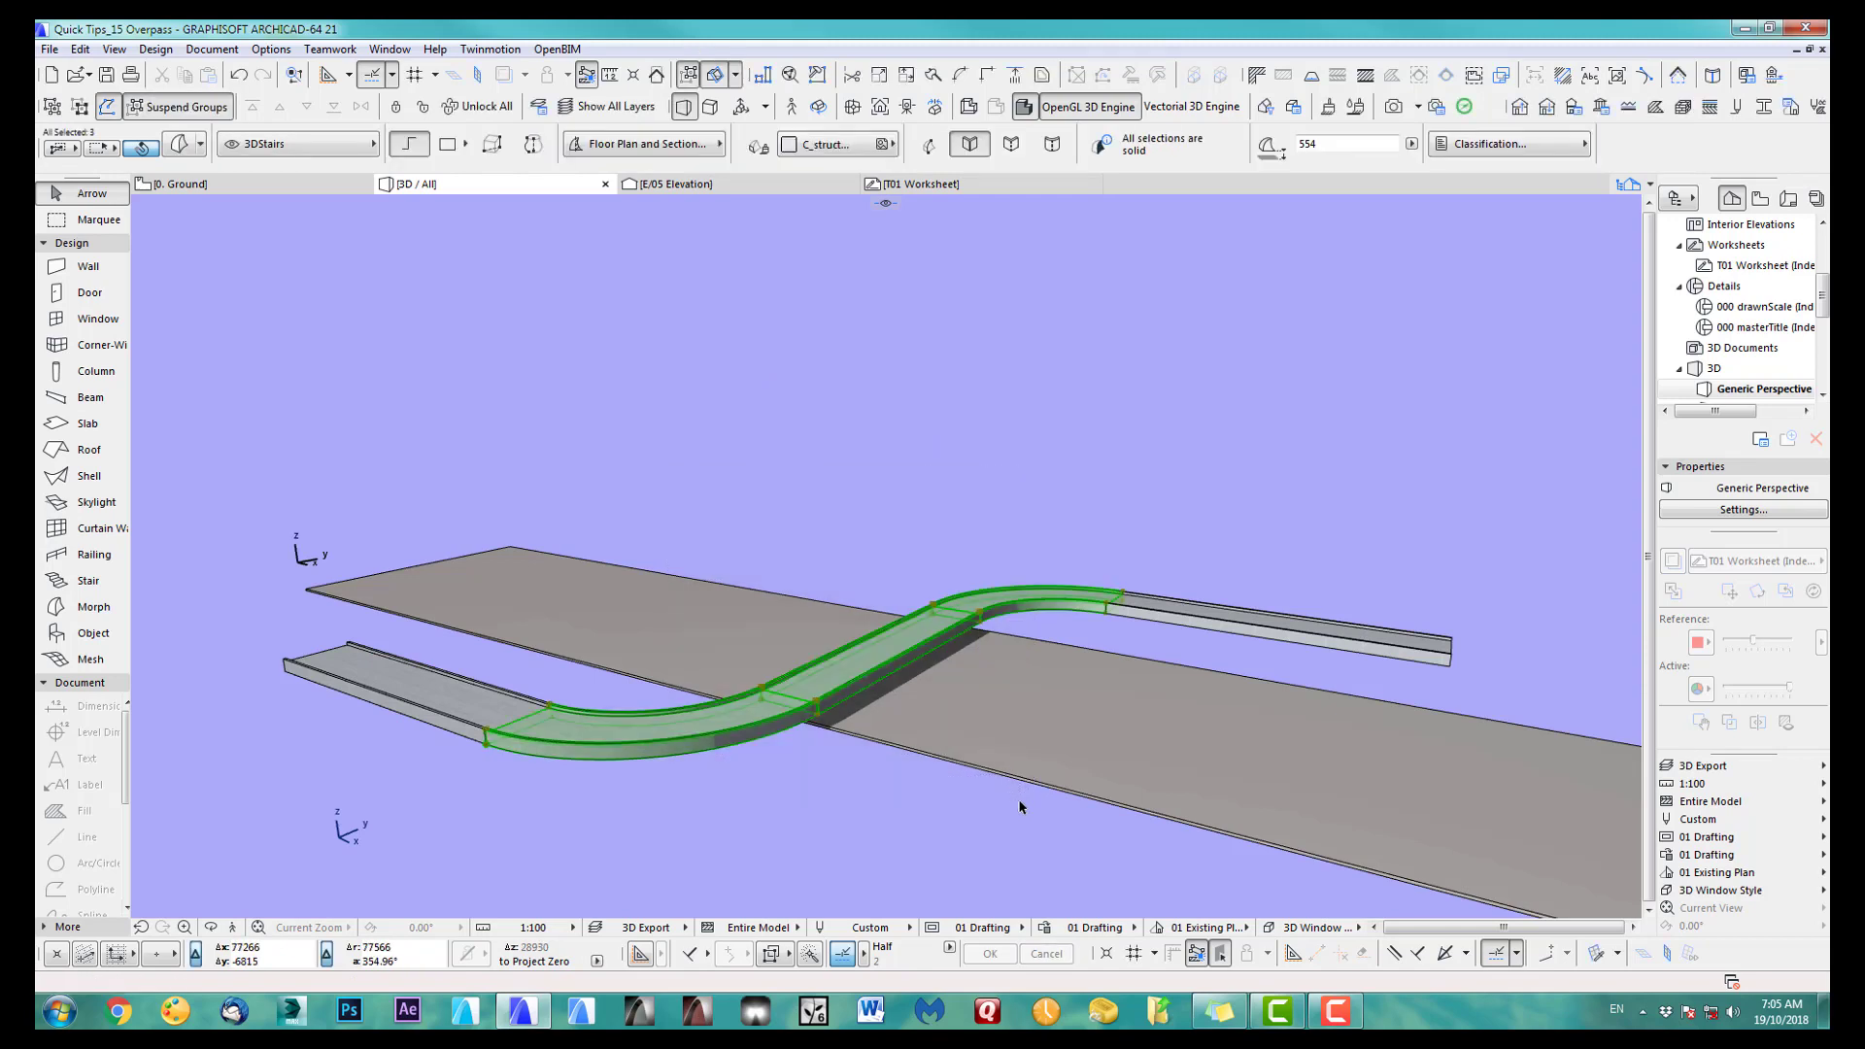
key(ctrl+9)
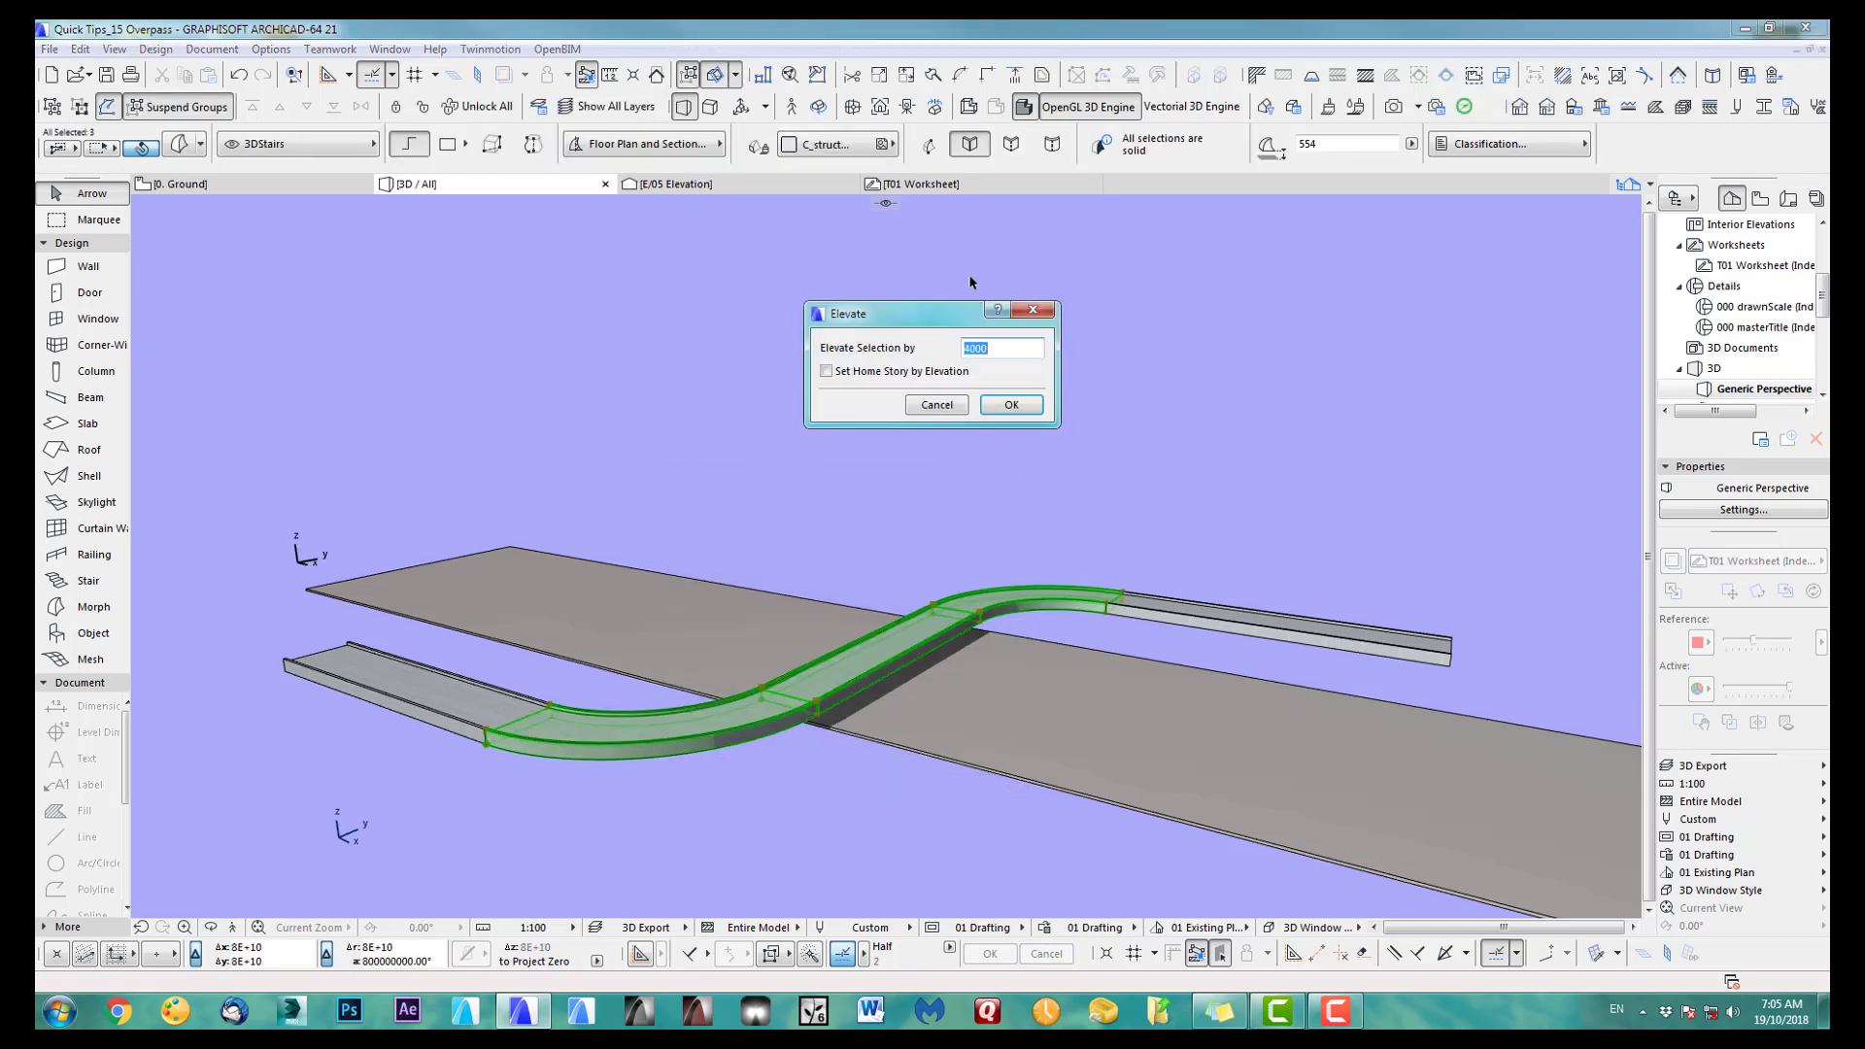
key(Return)
click(1095, 487)
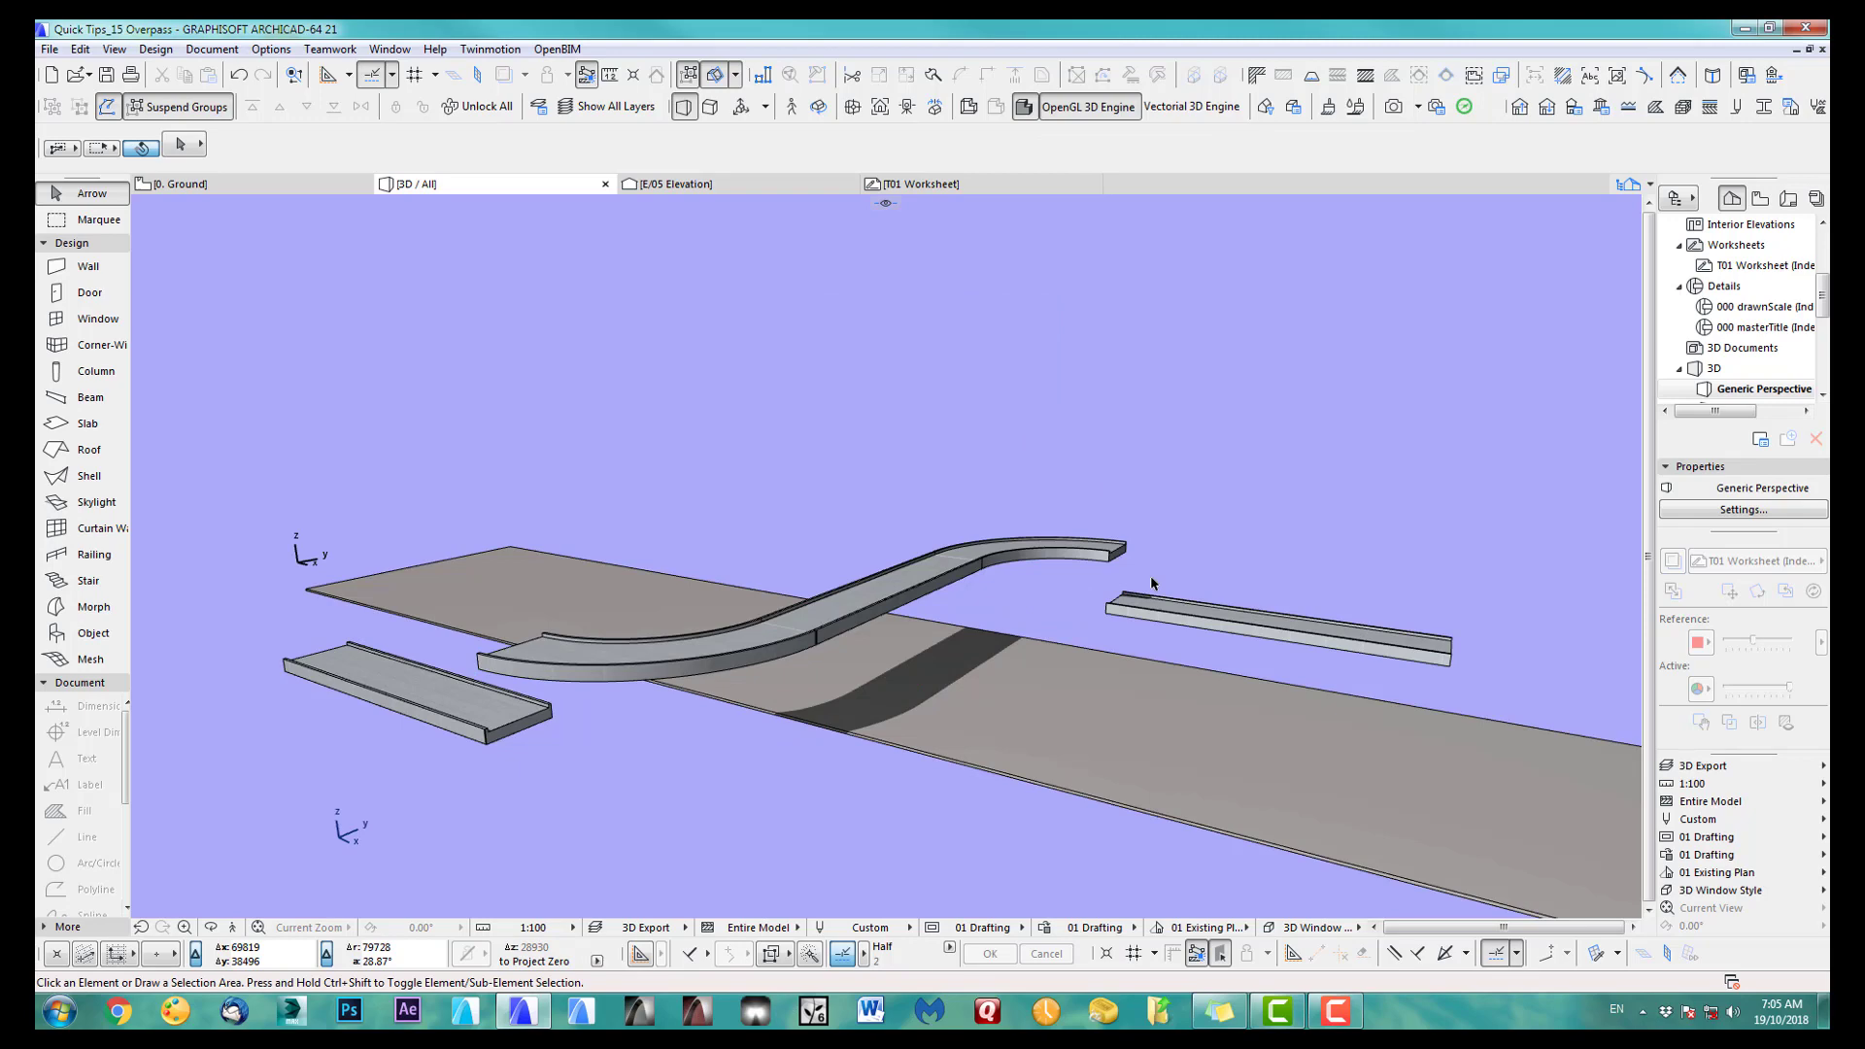
Step: Using sub-element selection, lower only the free end of the first raised curved ramp segment by 1500
scroll(1150, 575, up, 3)
scroll(925, 563, up, 3)
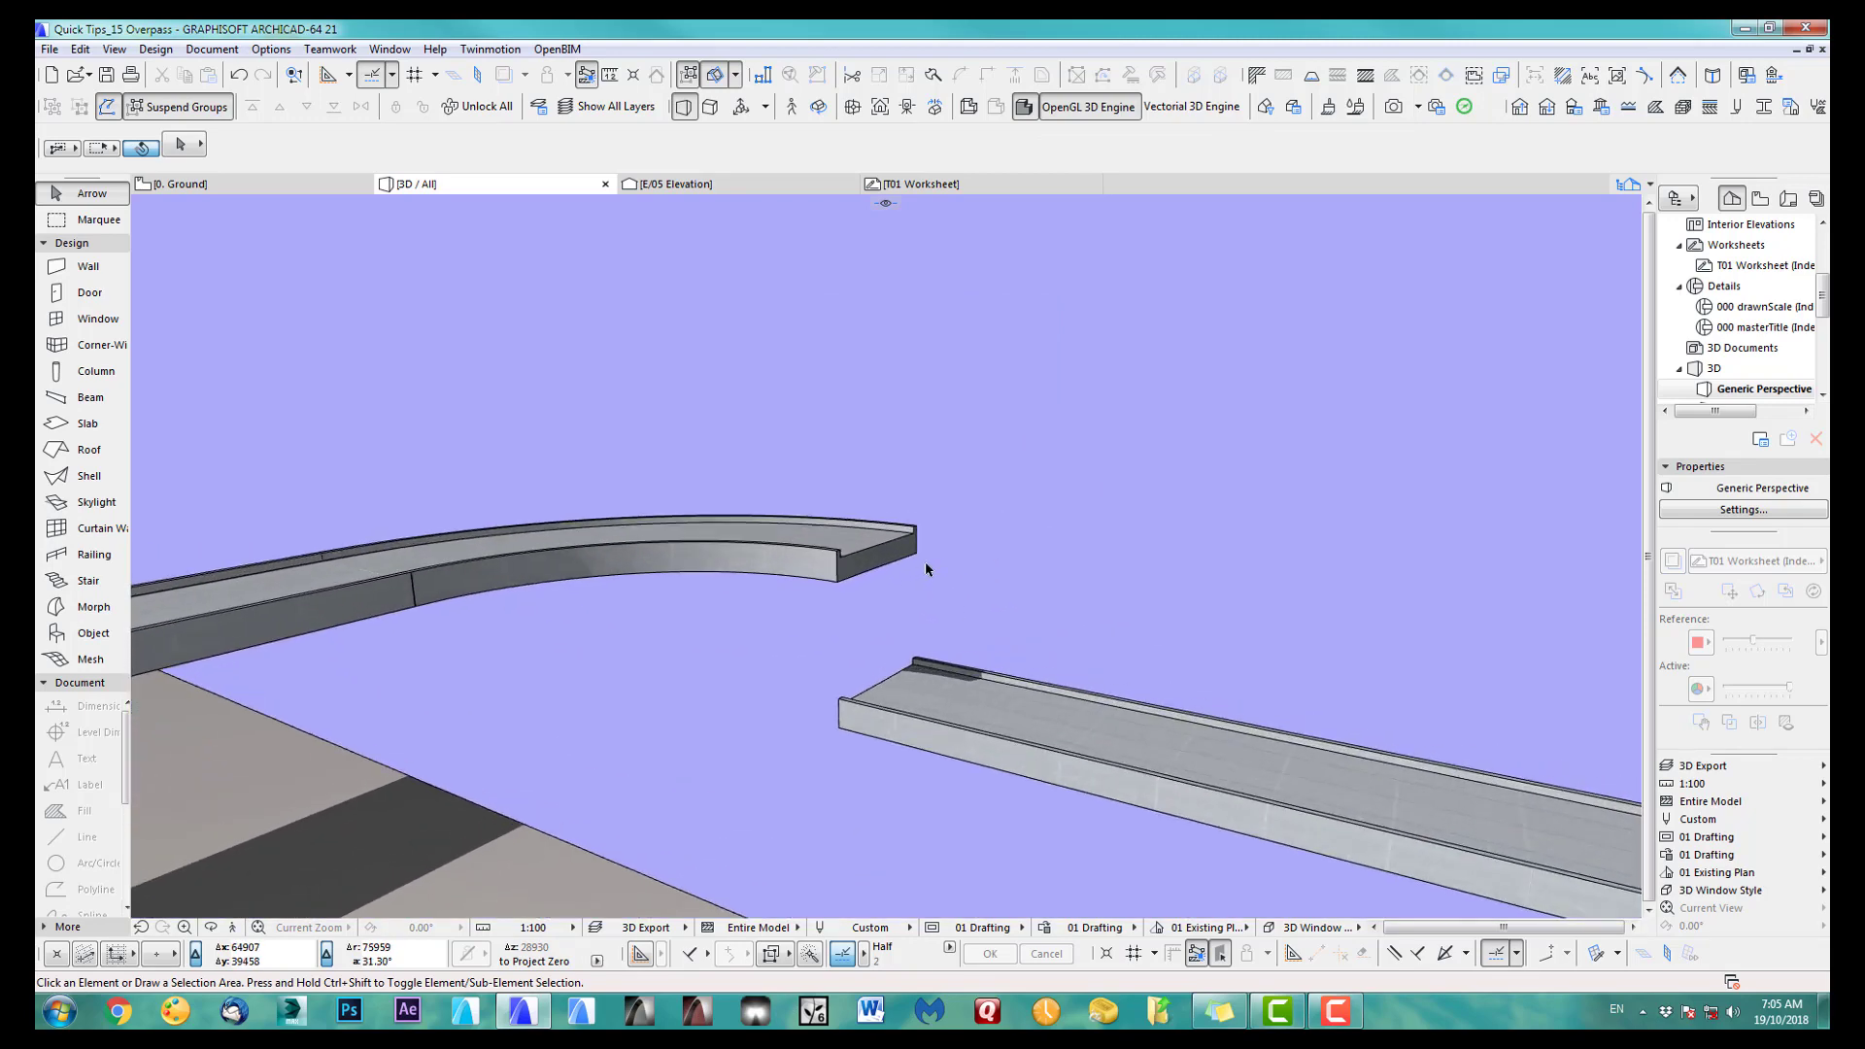
scroll(925, 569, up, 2)
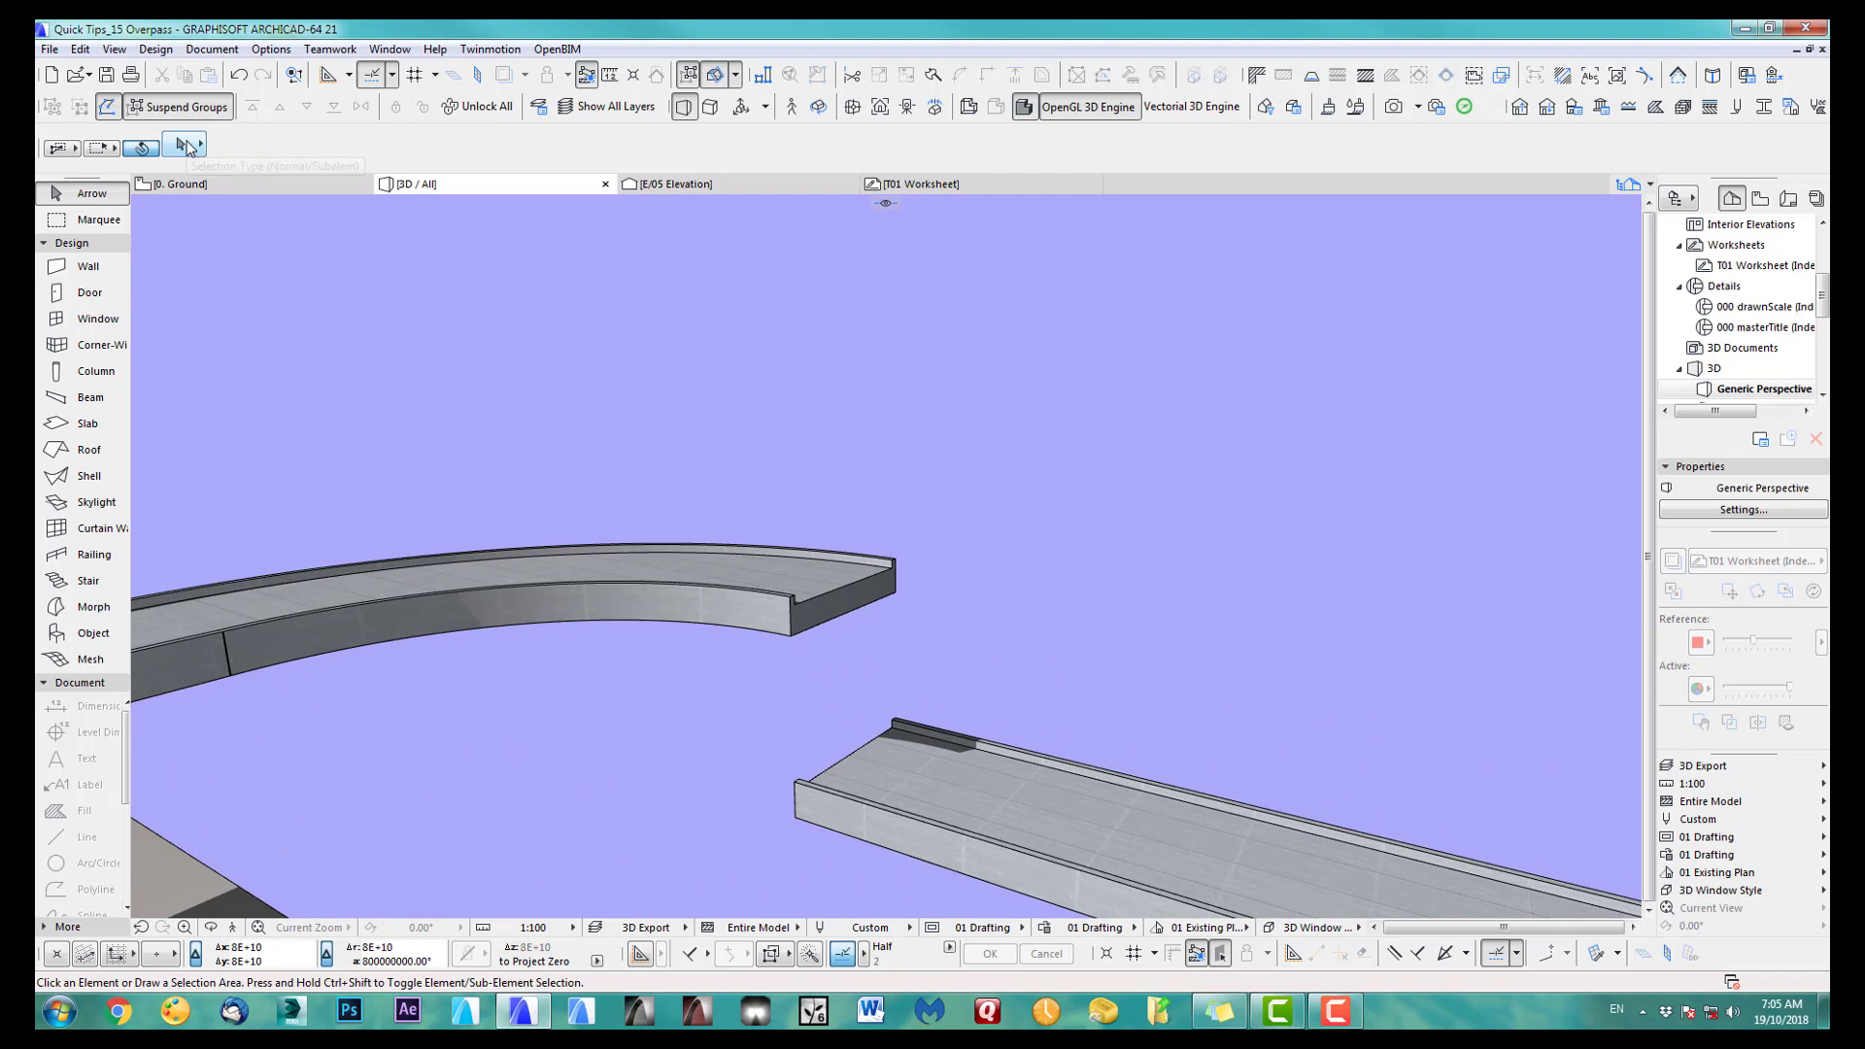
drag(647, 476, 927, 653)
drag(581, 497, 707, 697)
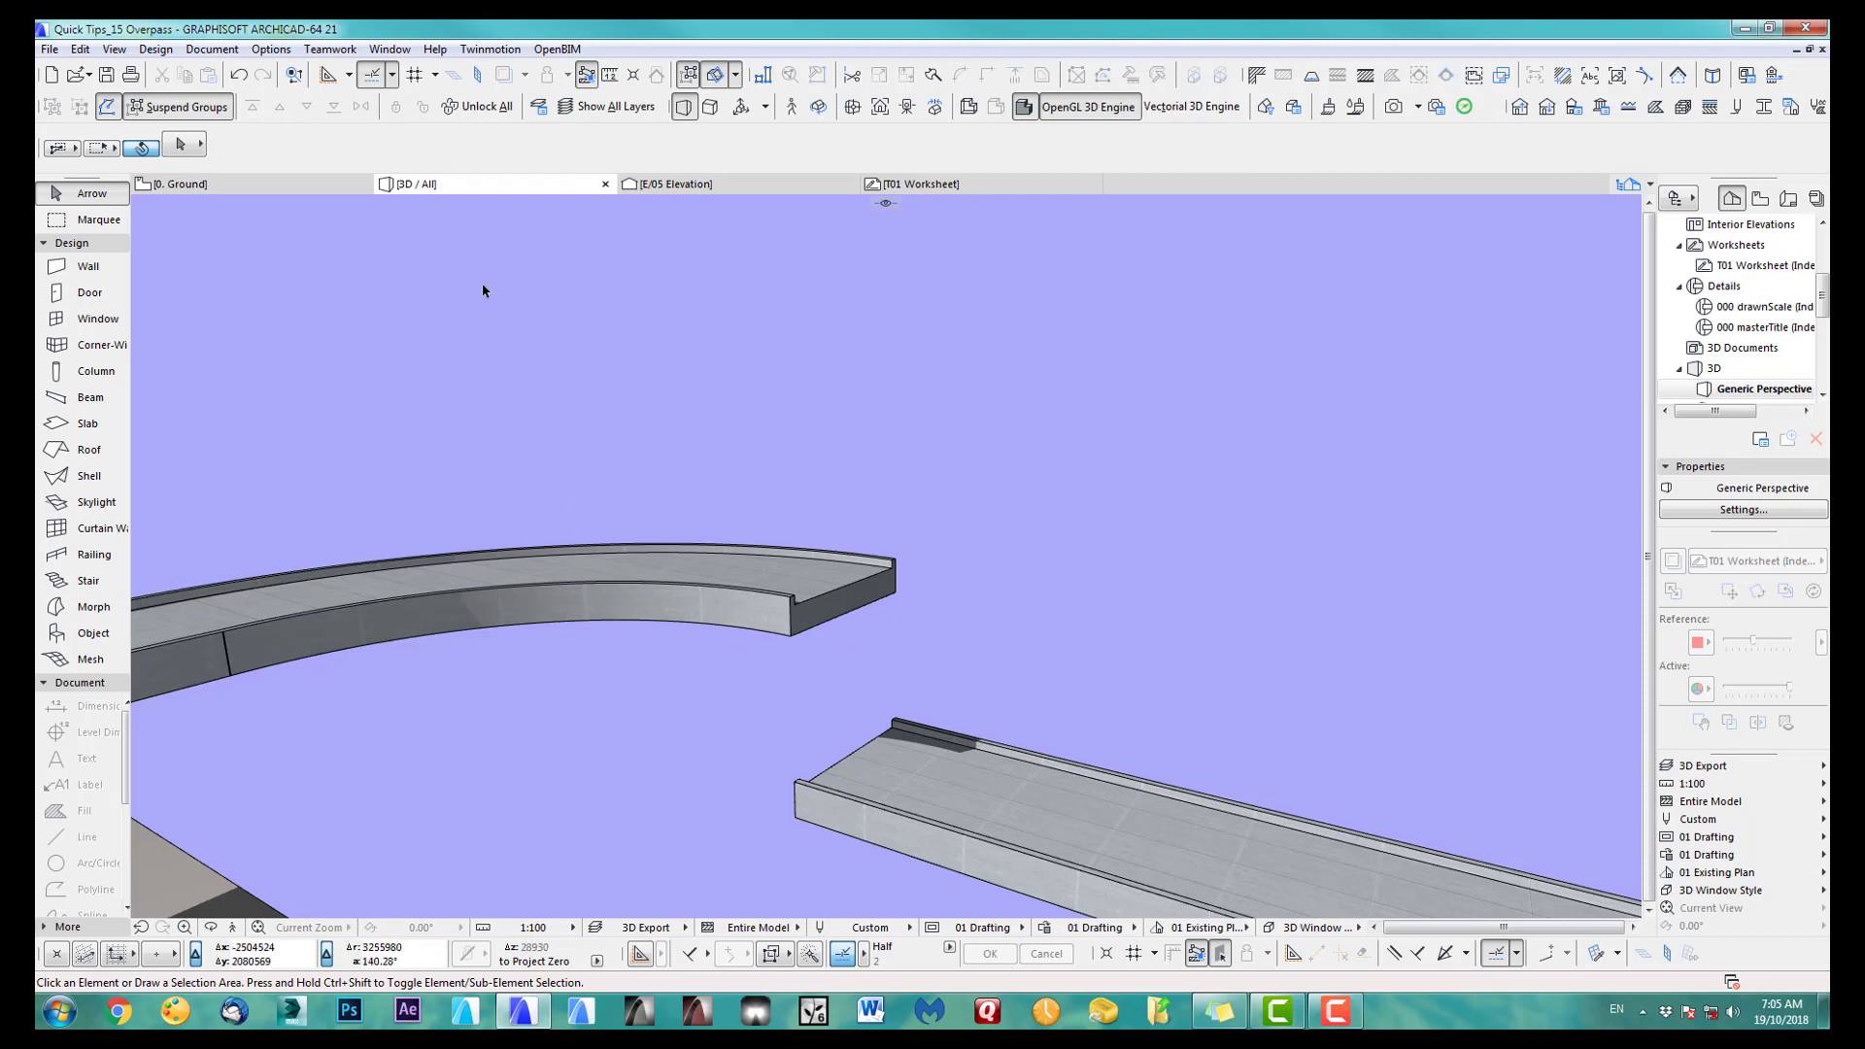
click(232, 129)
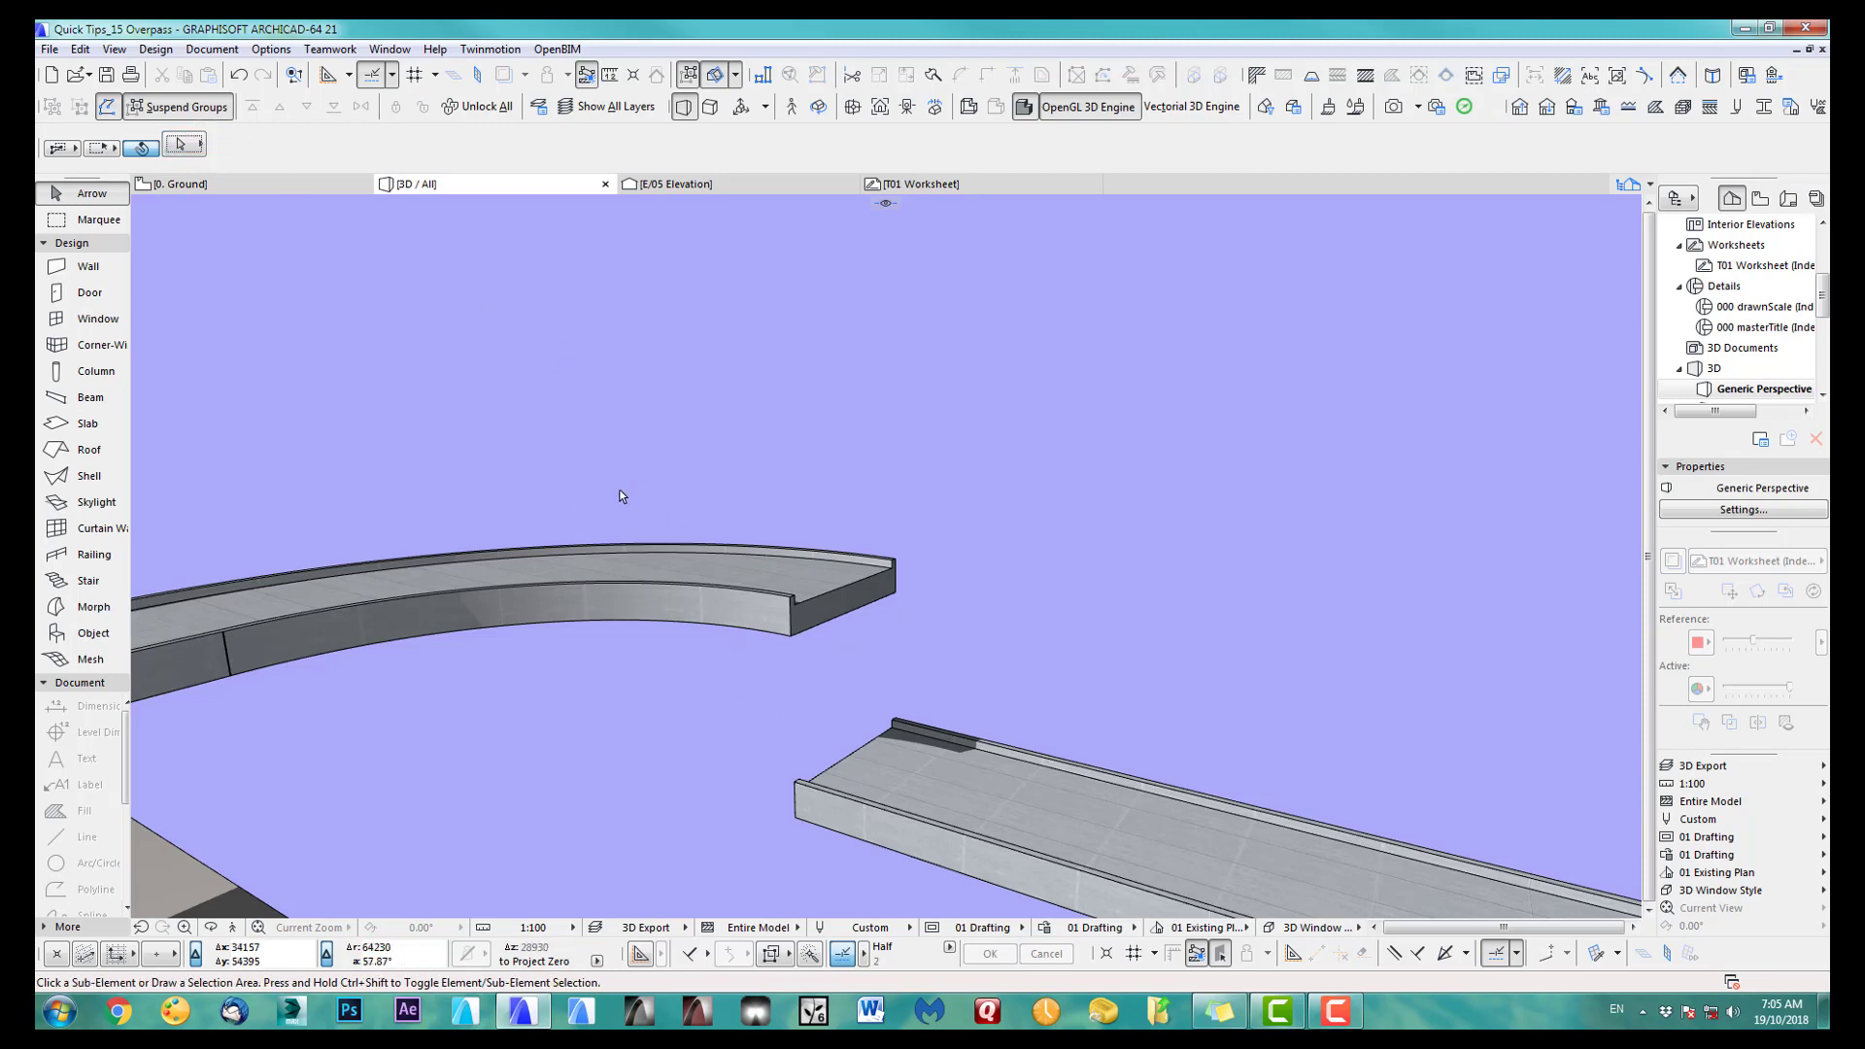
drag(595, 479, 946, 679)
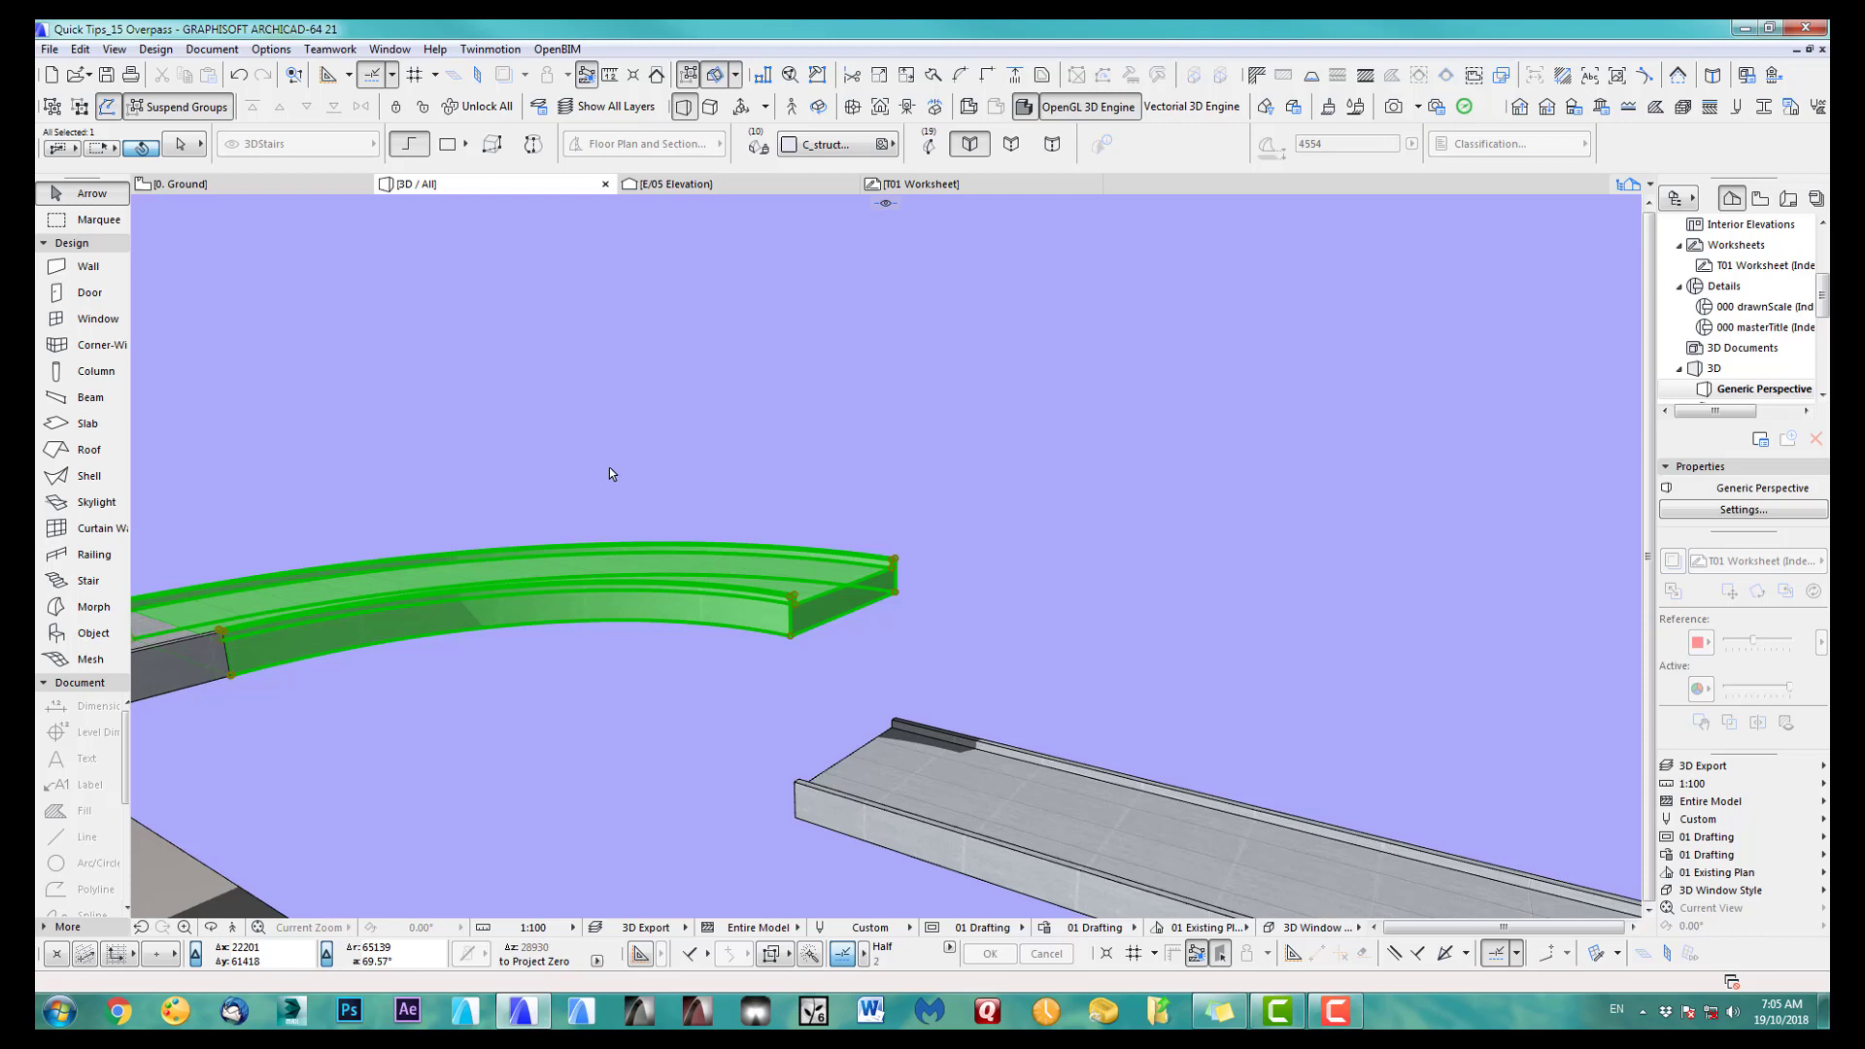
drag(612, 476, 693, 670)
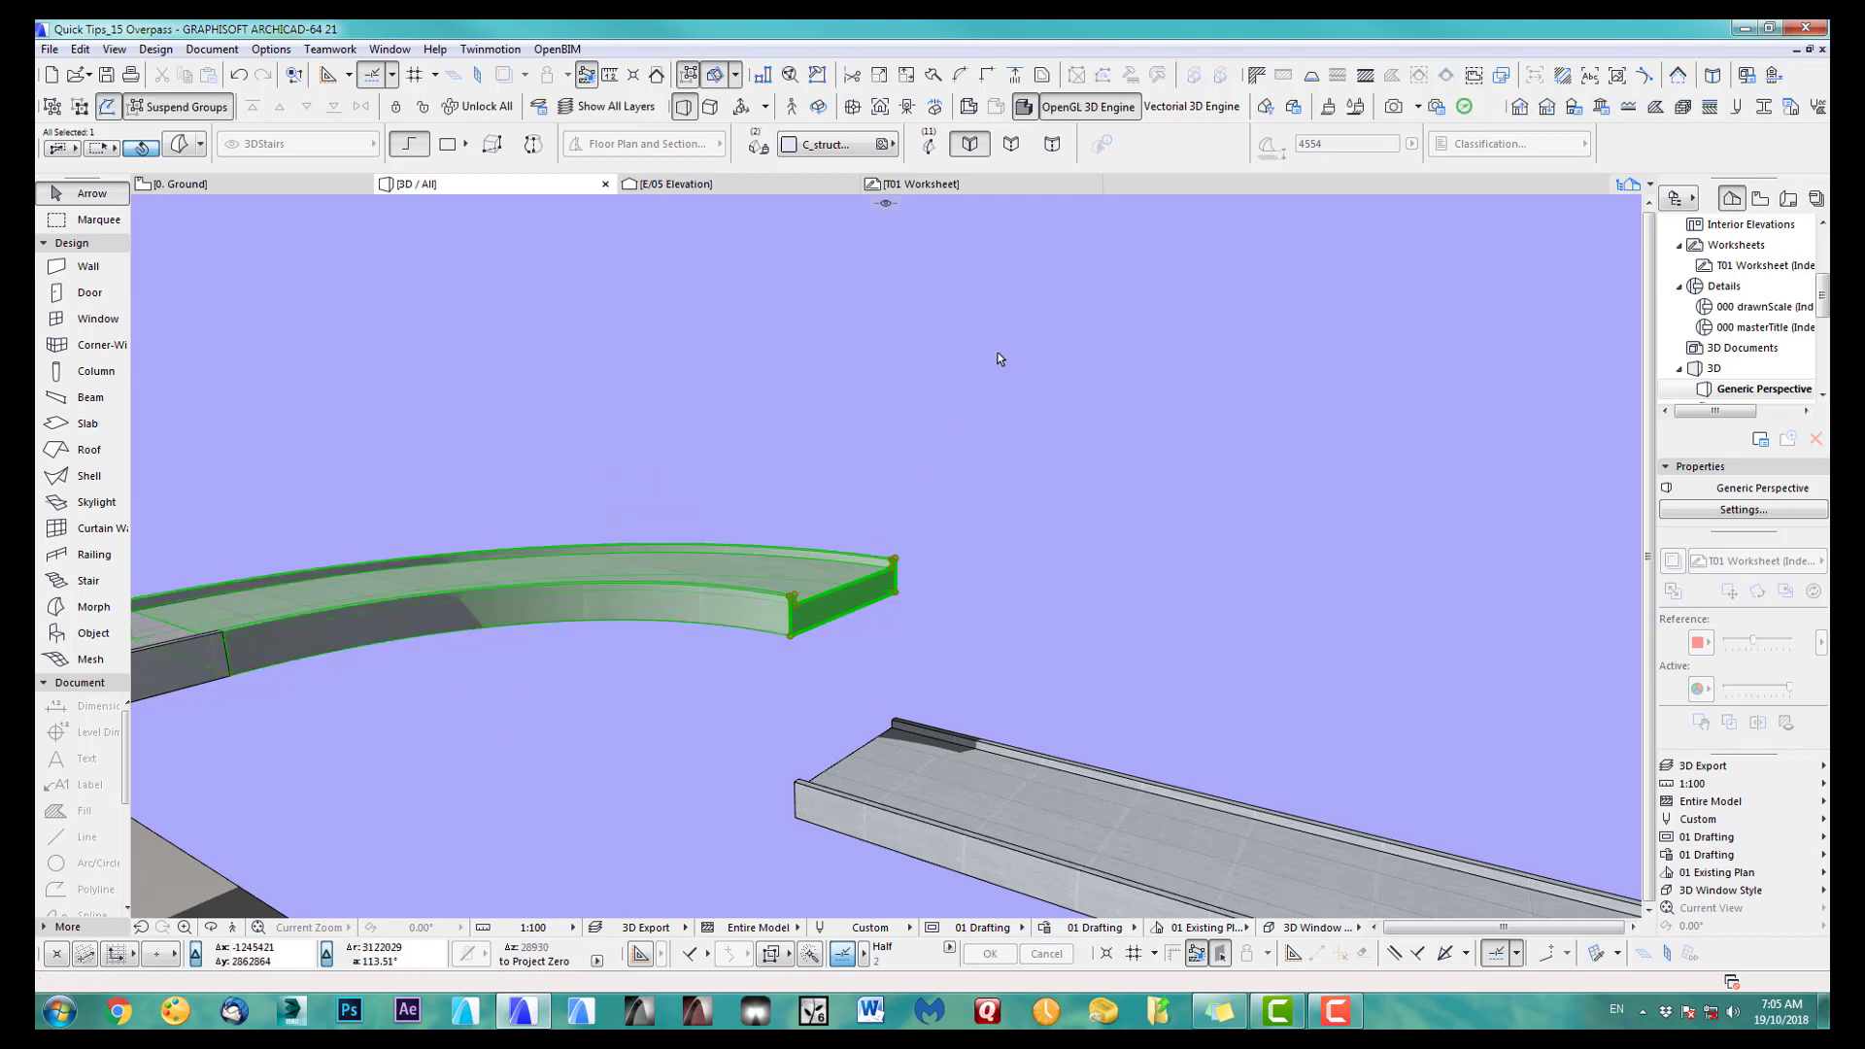
key(ctrl+9)
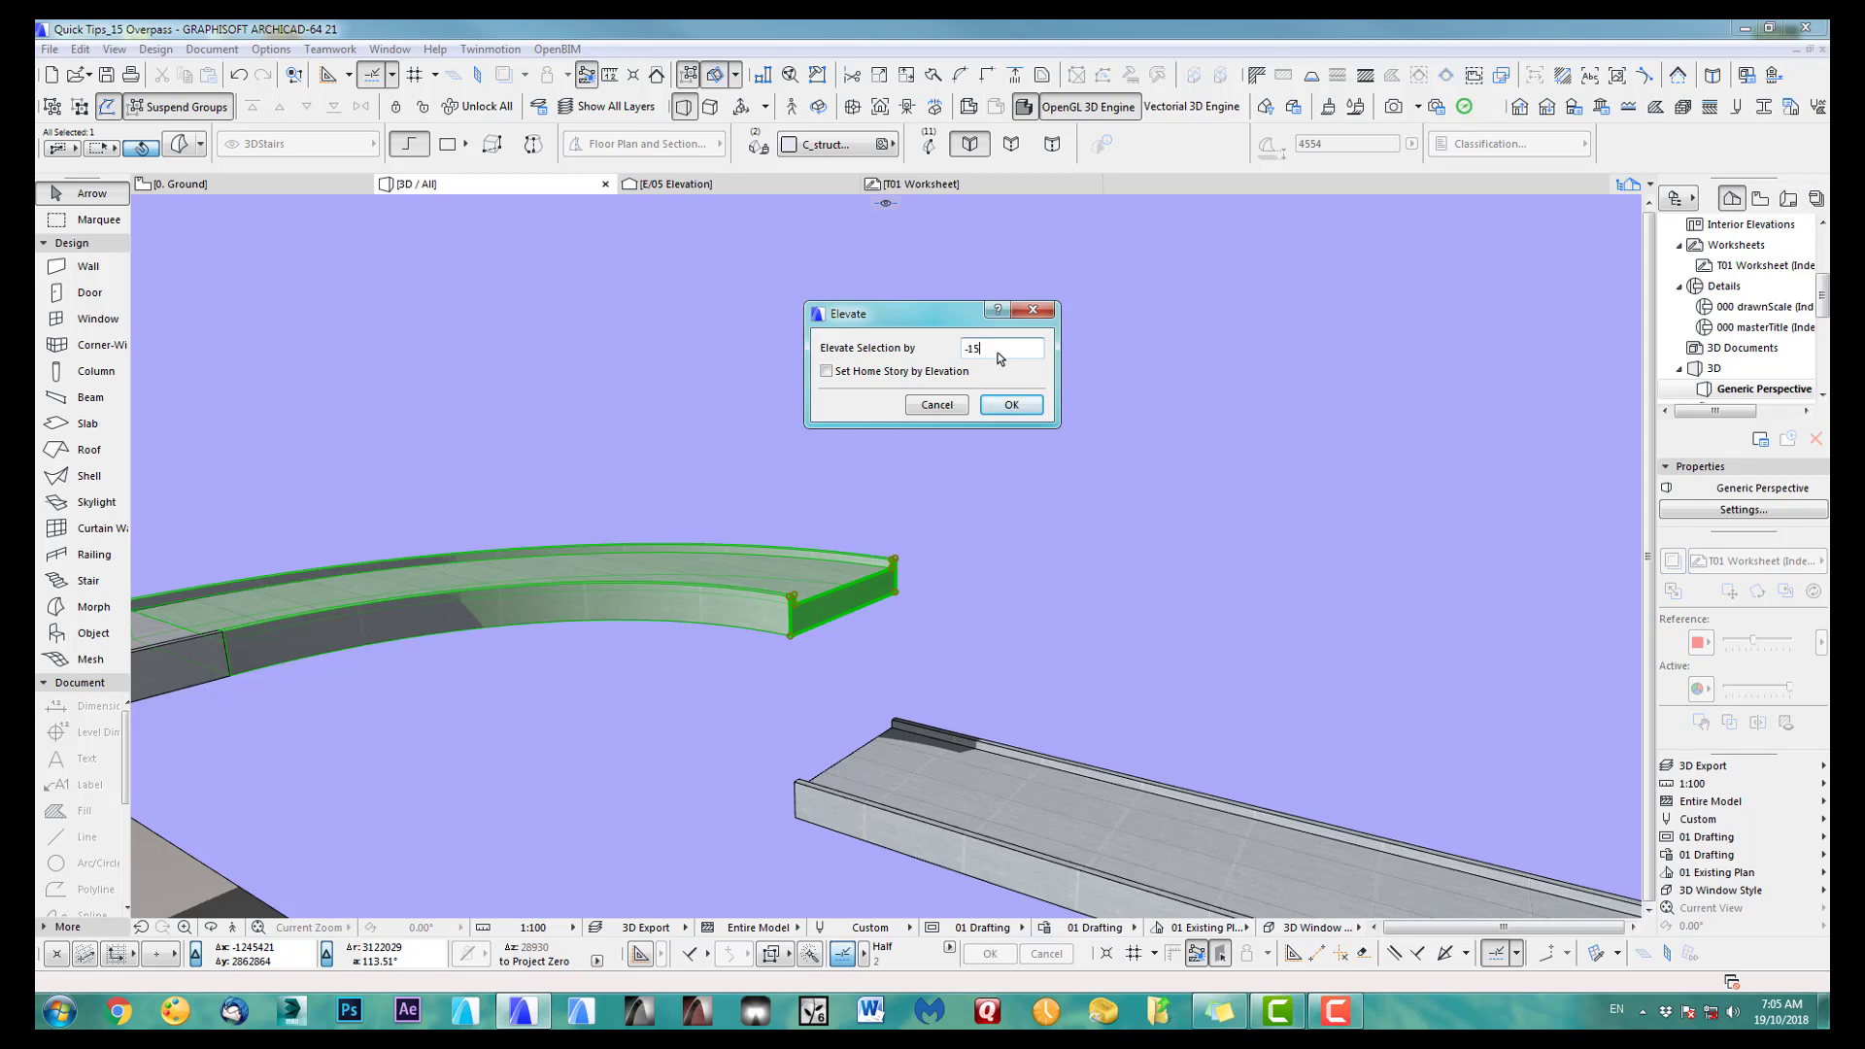
key(Return)
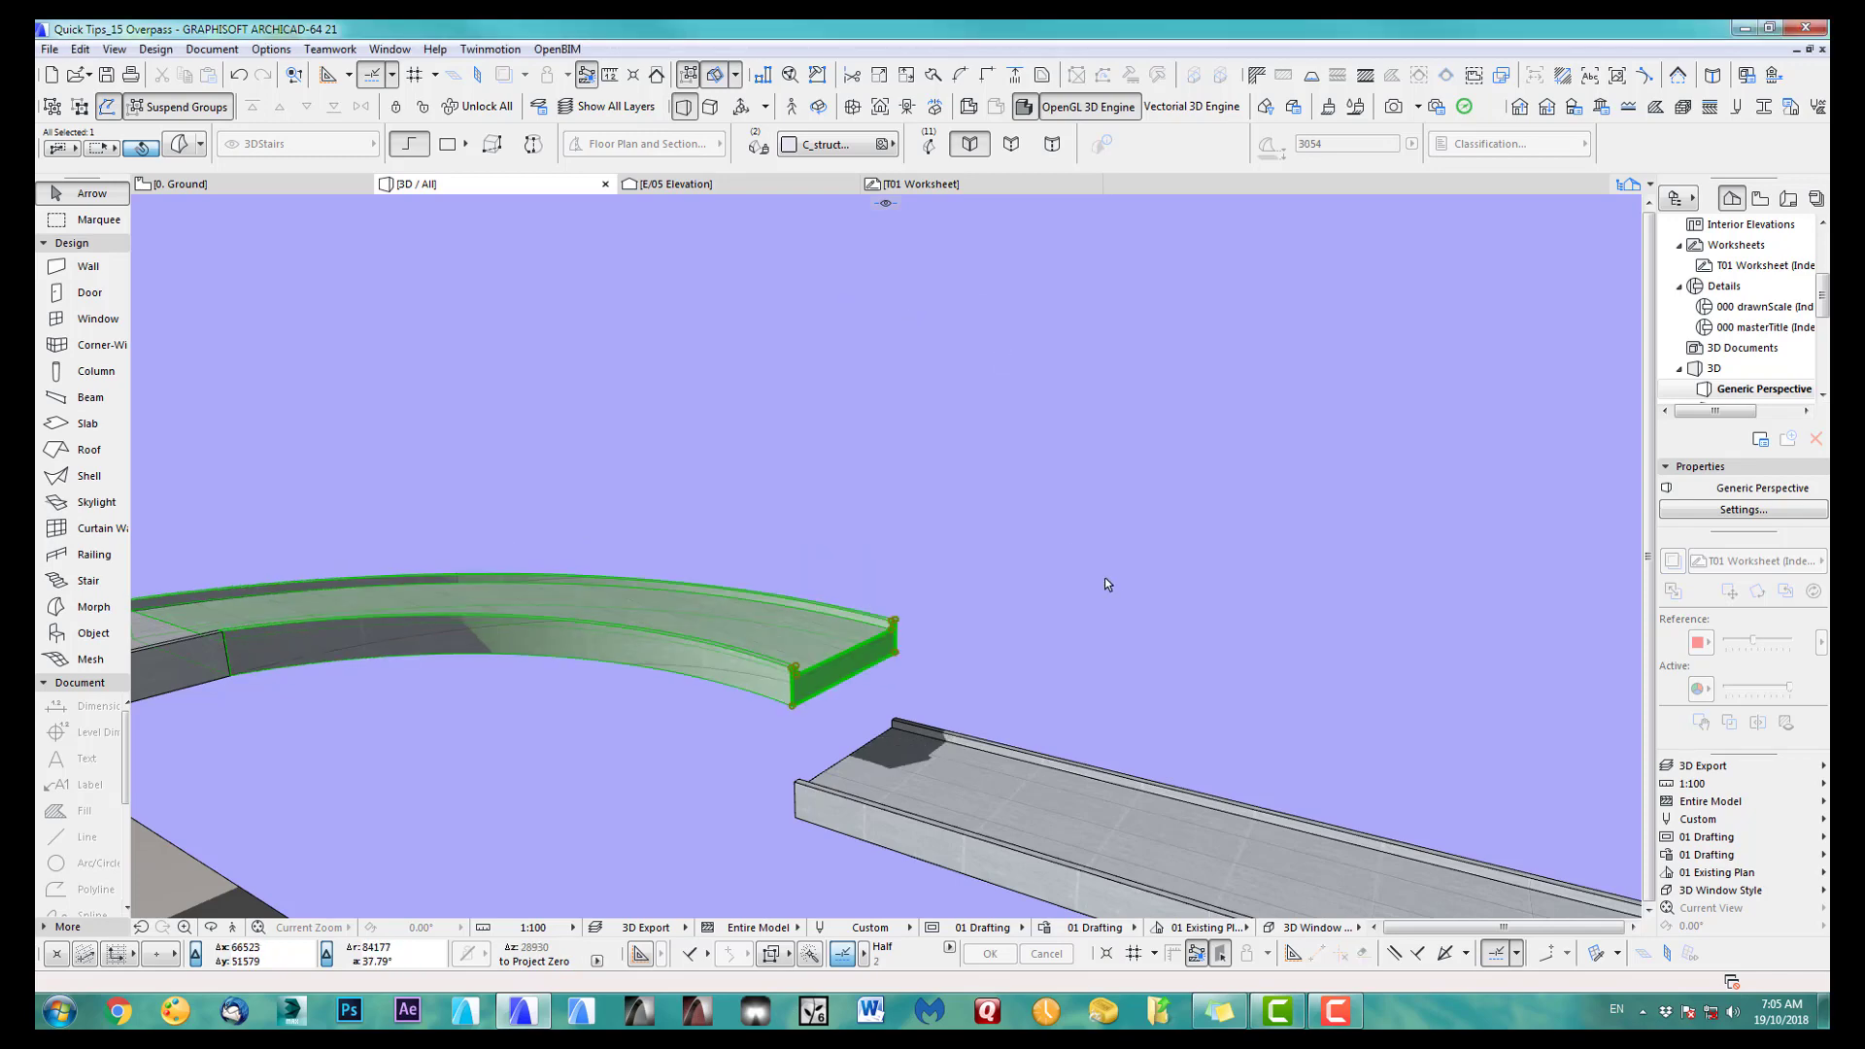
Step: Lower only the free end of the opposite curved ramp segment by 1500
scroll(1110, 578, down, 3)
middle_drag(807, 690, 1044, 640)
shift+middle_drag(937, 741, 995, 730)
drag(1183, 754, 1053, 825)
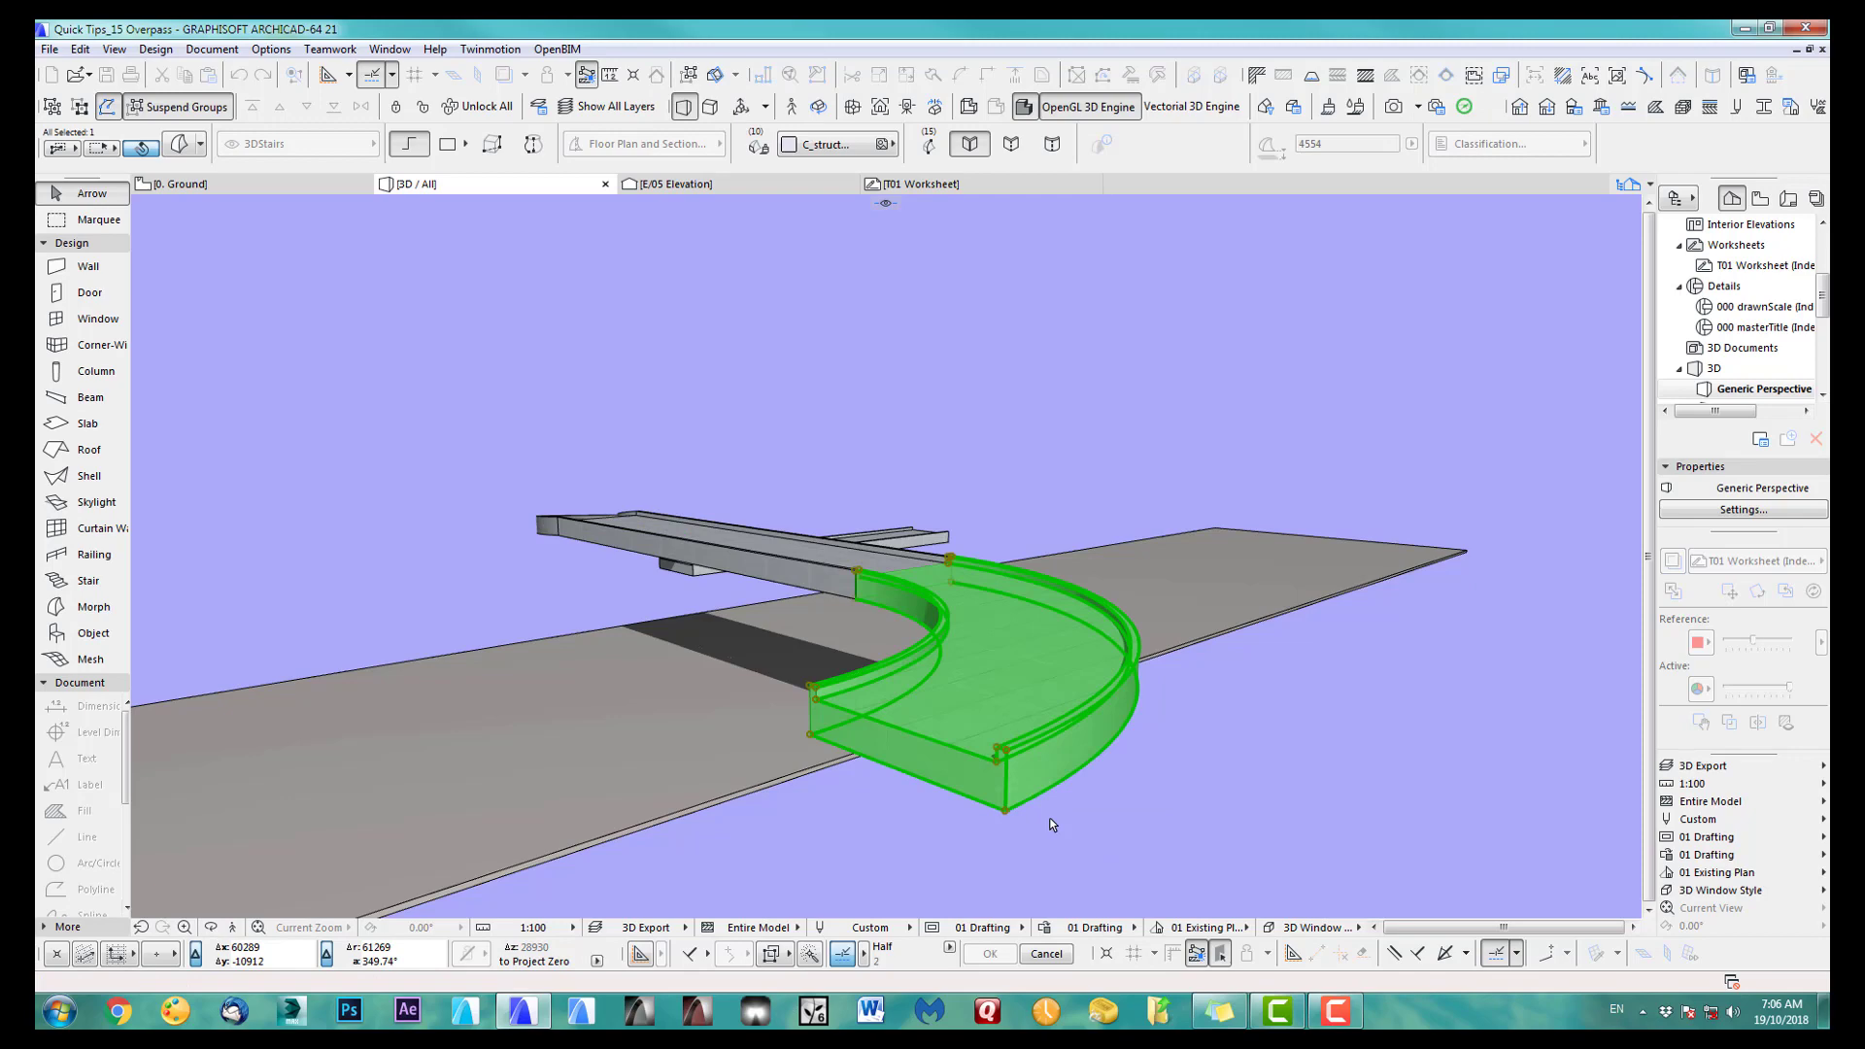
drag(1149, 645, 836, 898)
key(ctrl+9)
key(Return)
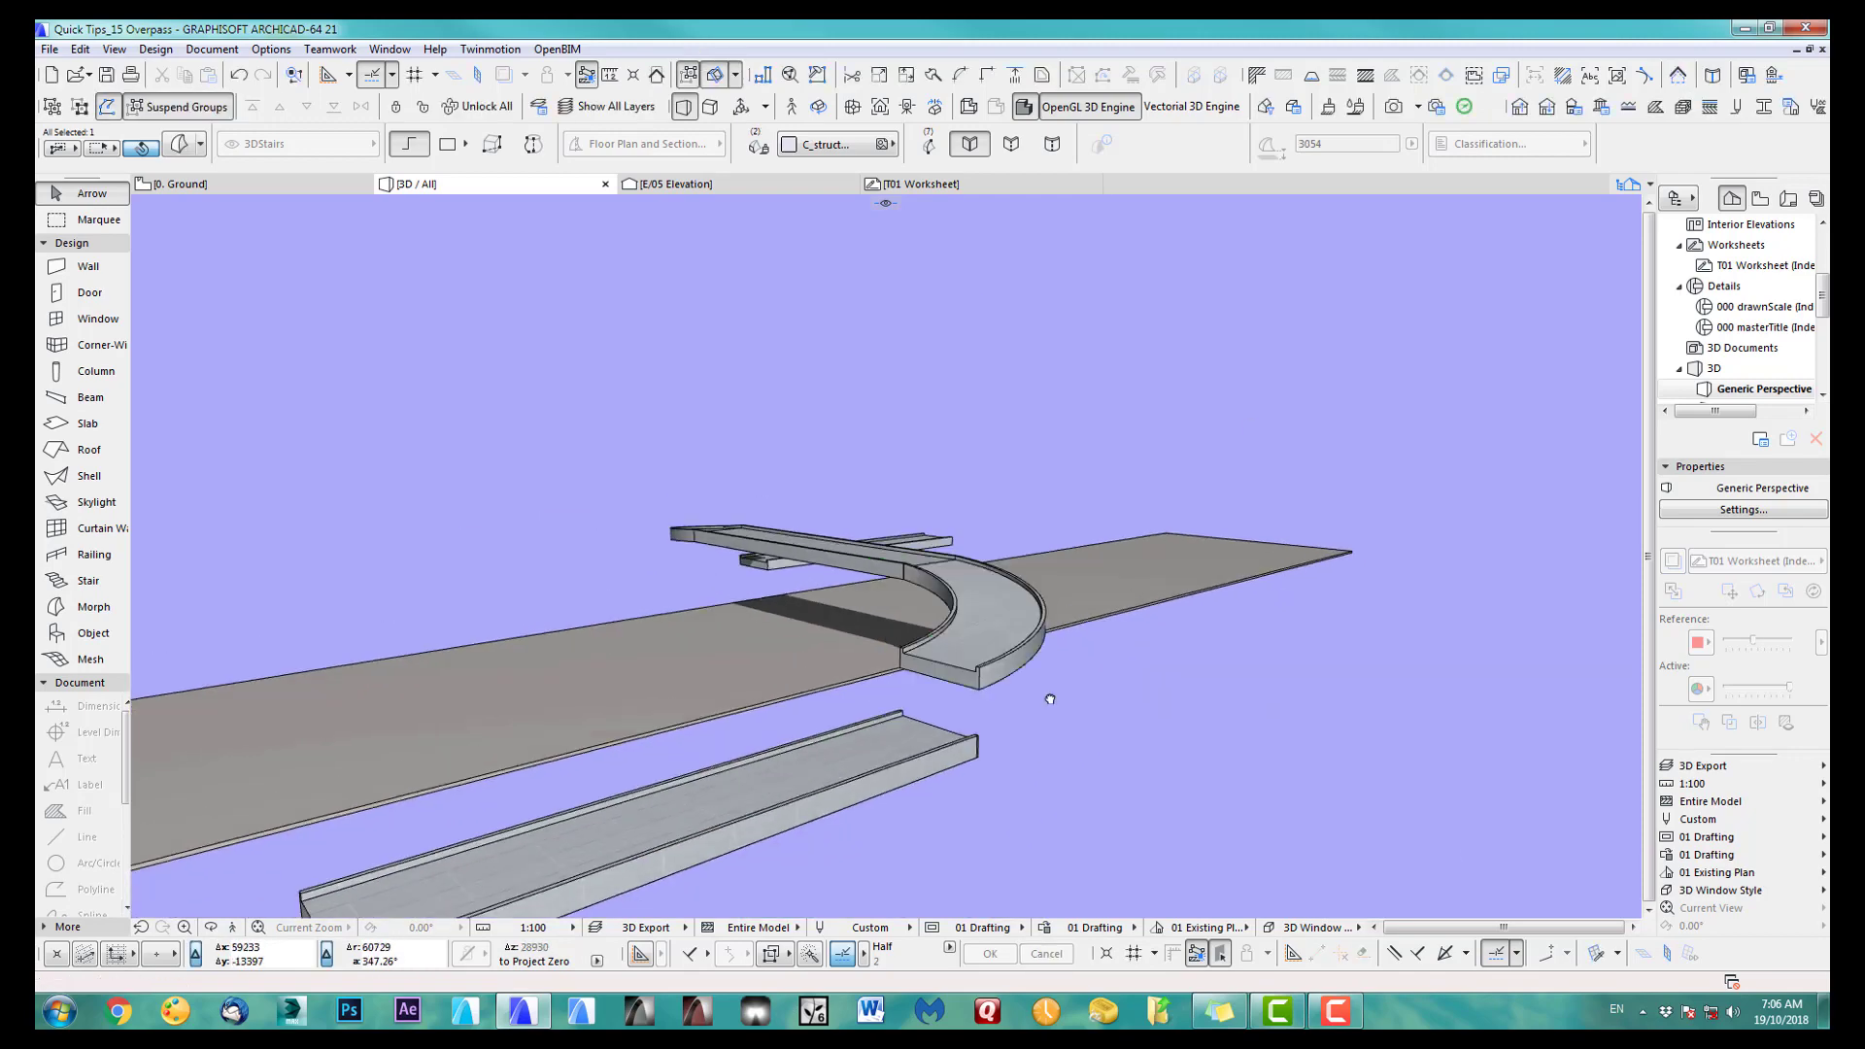
click(991, 648)
mouse_move(1049, 699)
middle_down()
mouse_move(1082, 588)
mouse_move(1072, 678)
middle_up()
ctrl+shift+drag(742, 801, 1223, 584)
key(ctrl+9)
key(Return)
key(ctrl+z)
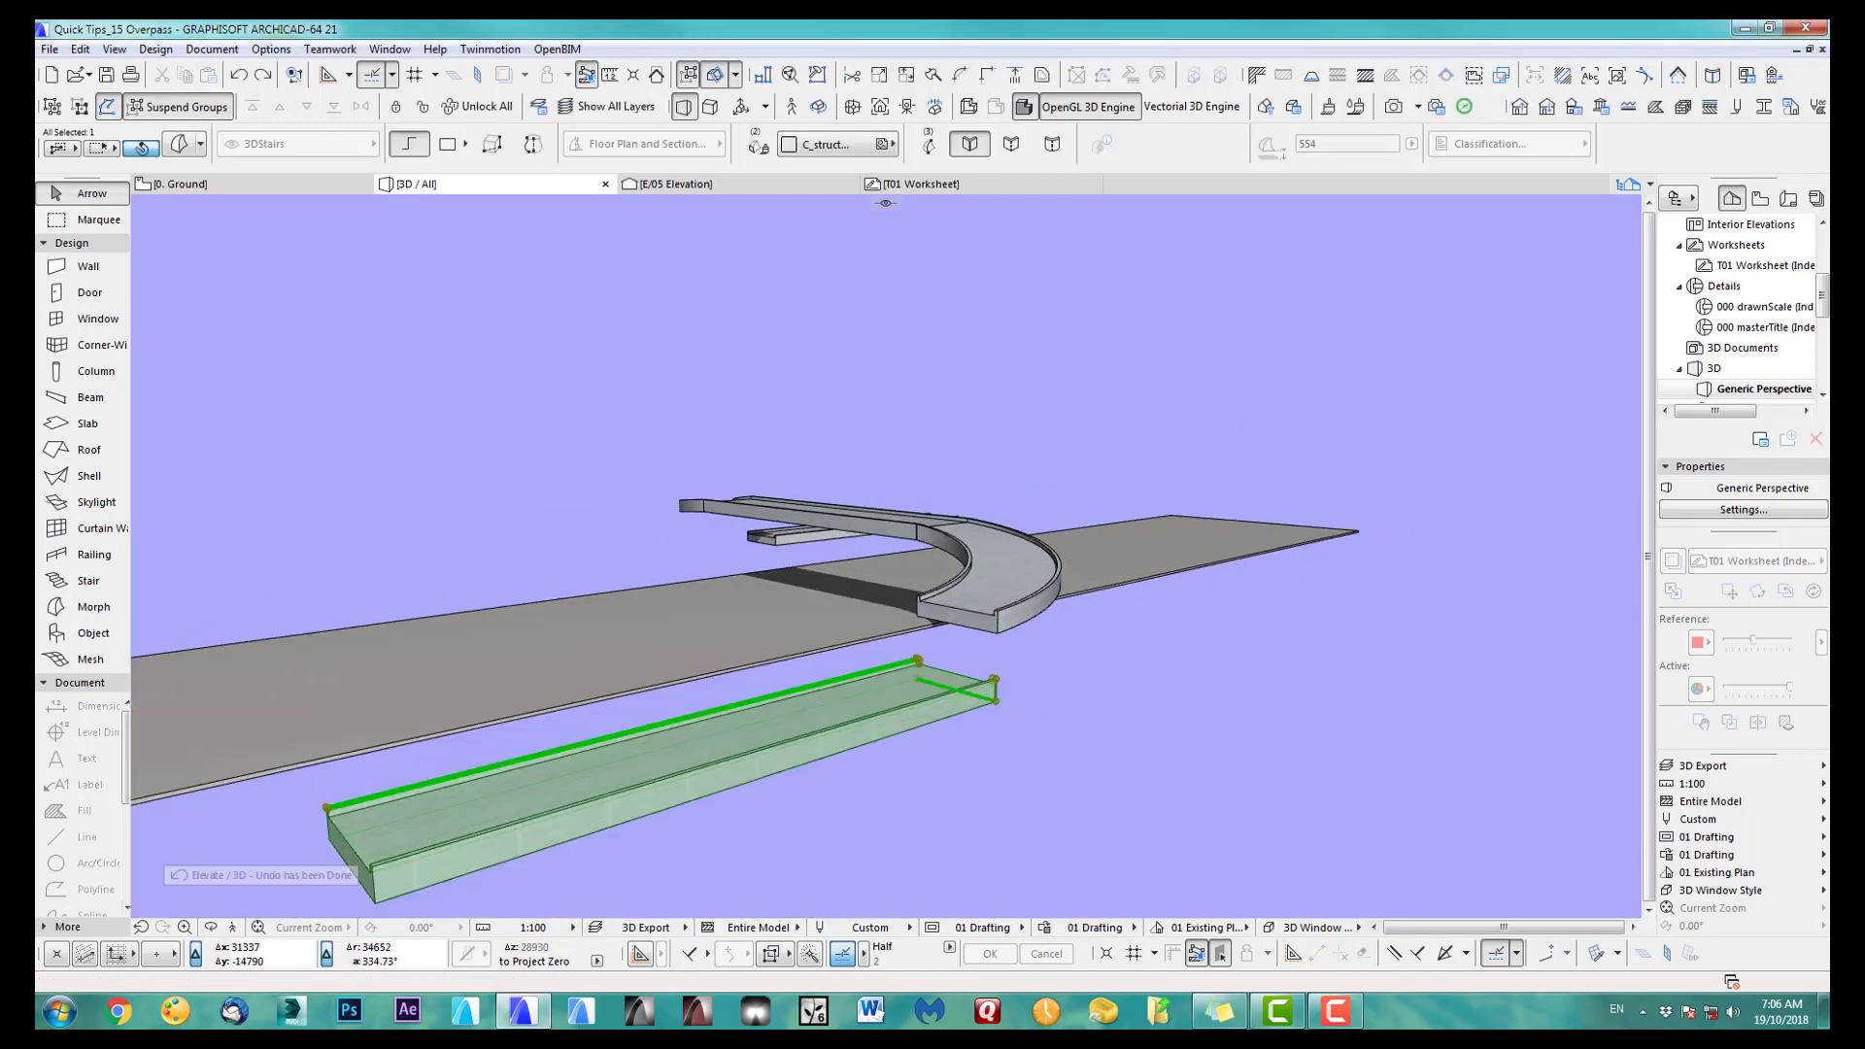
Step: Elevate the near end of the straight ramp beside this curve to meet the curve's lowered end
ctrl+shift+drag(905, 647, 1017, 728)
key(ctrl+9)
key(Return)
key(Escape)
Step: Elevate the inner end of the other straight ramp to meet the lowered end of its adjoining curve
shift+middle_drag(914, 415, 661, 816)
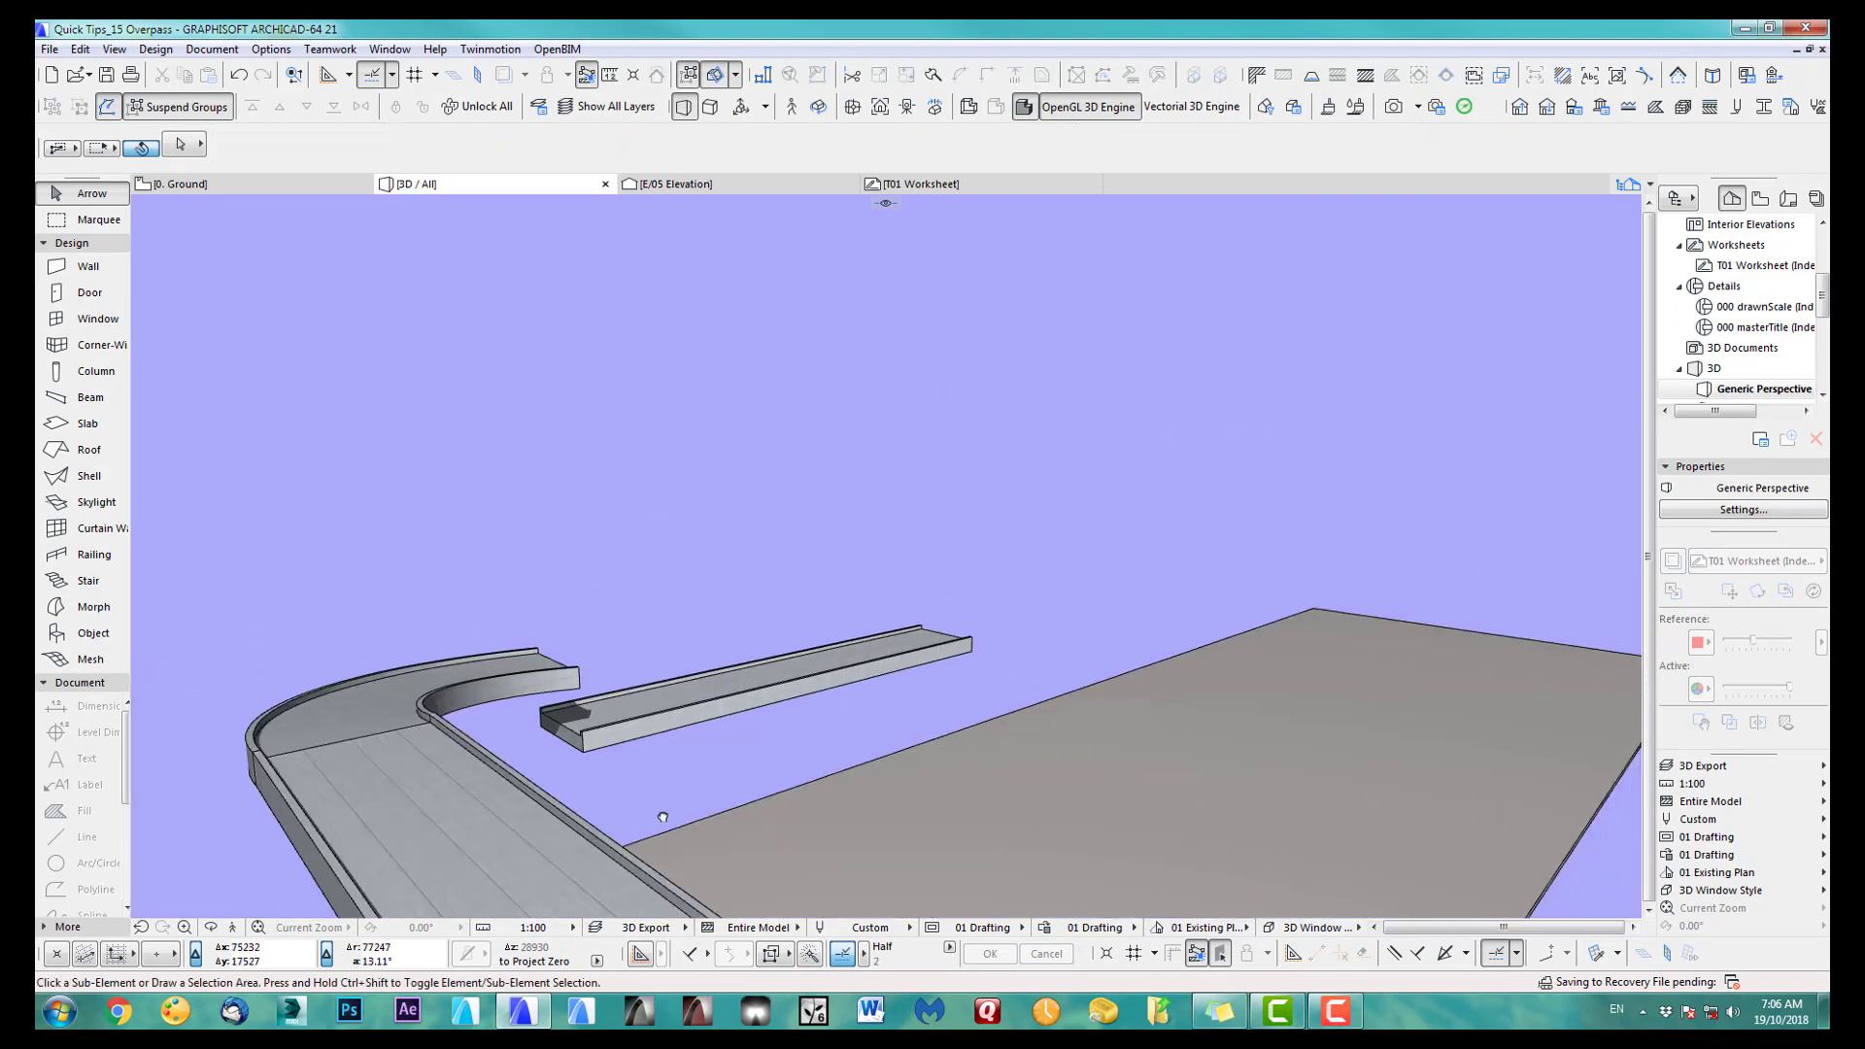
scroll(738, 685, up, 3)
click(525, 692)
ctrl+shift+drag(903, 493, 1222, 670)
ctrl+shift+drag(620, 634, 662, 779)
key(ctrl+9)
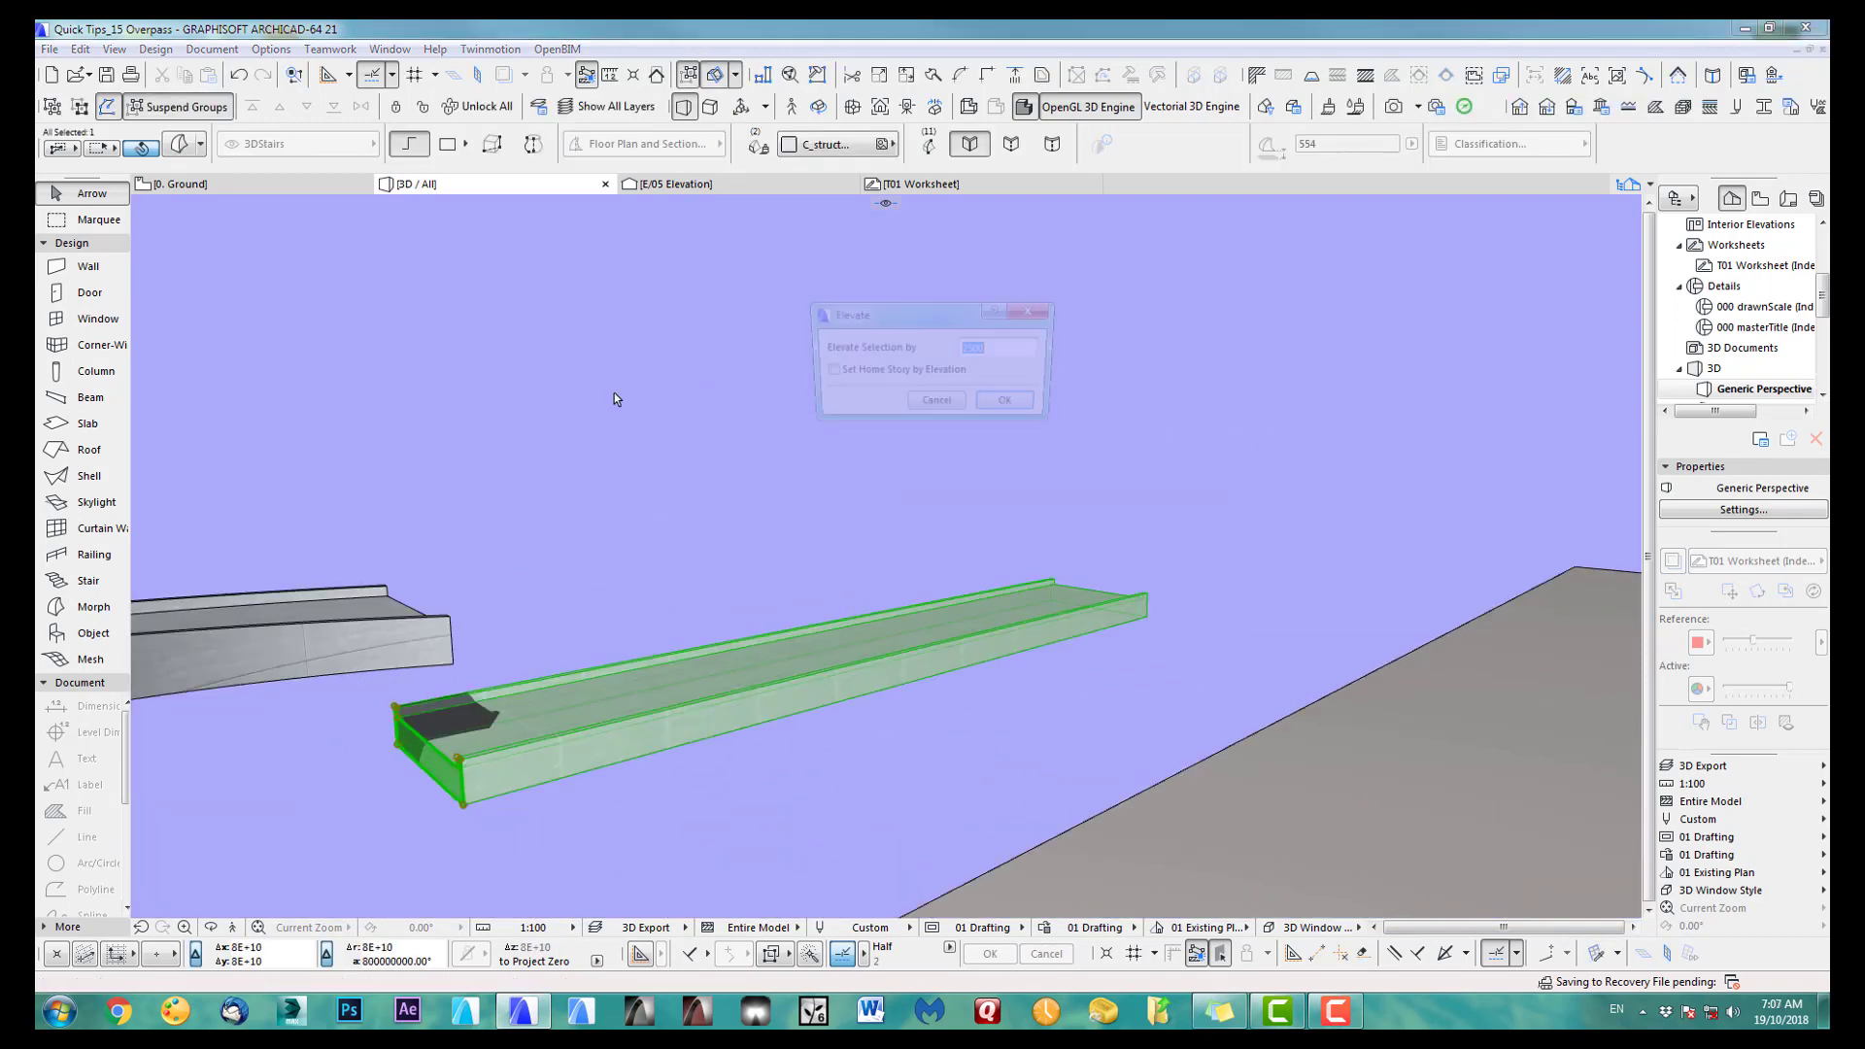
key(Return)
key(Escape)
Step: Start the Railing tool and set both of its association options to Associative
shift+middle_drag(783, 340, 1110, 680)
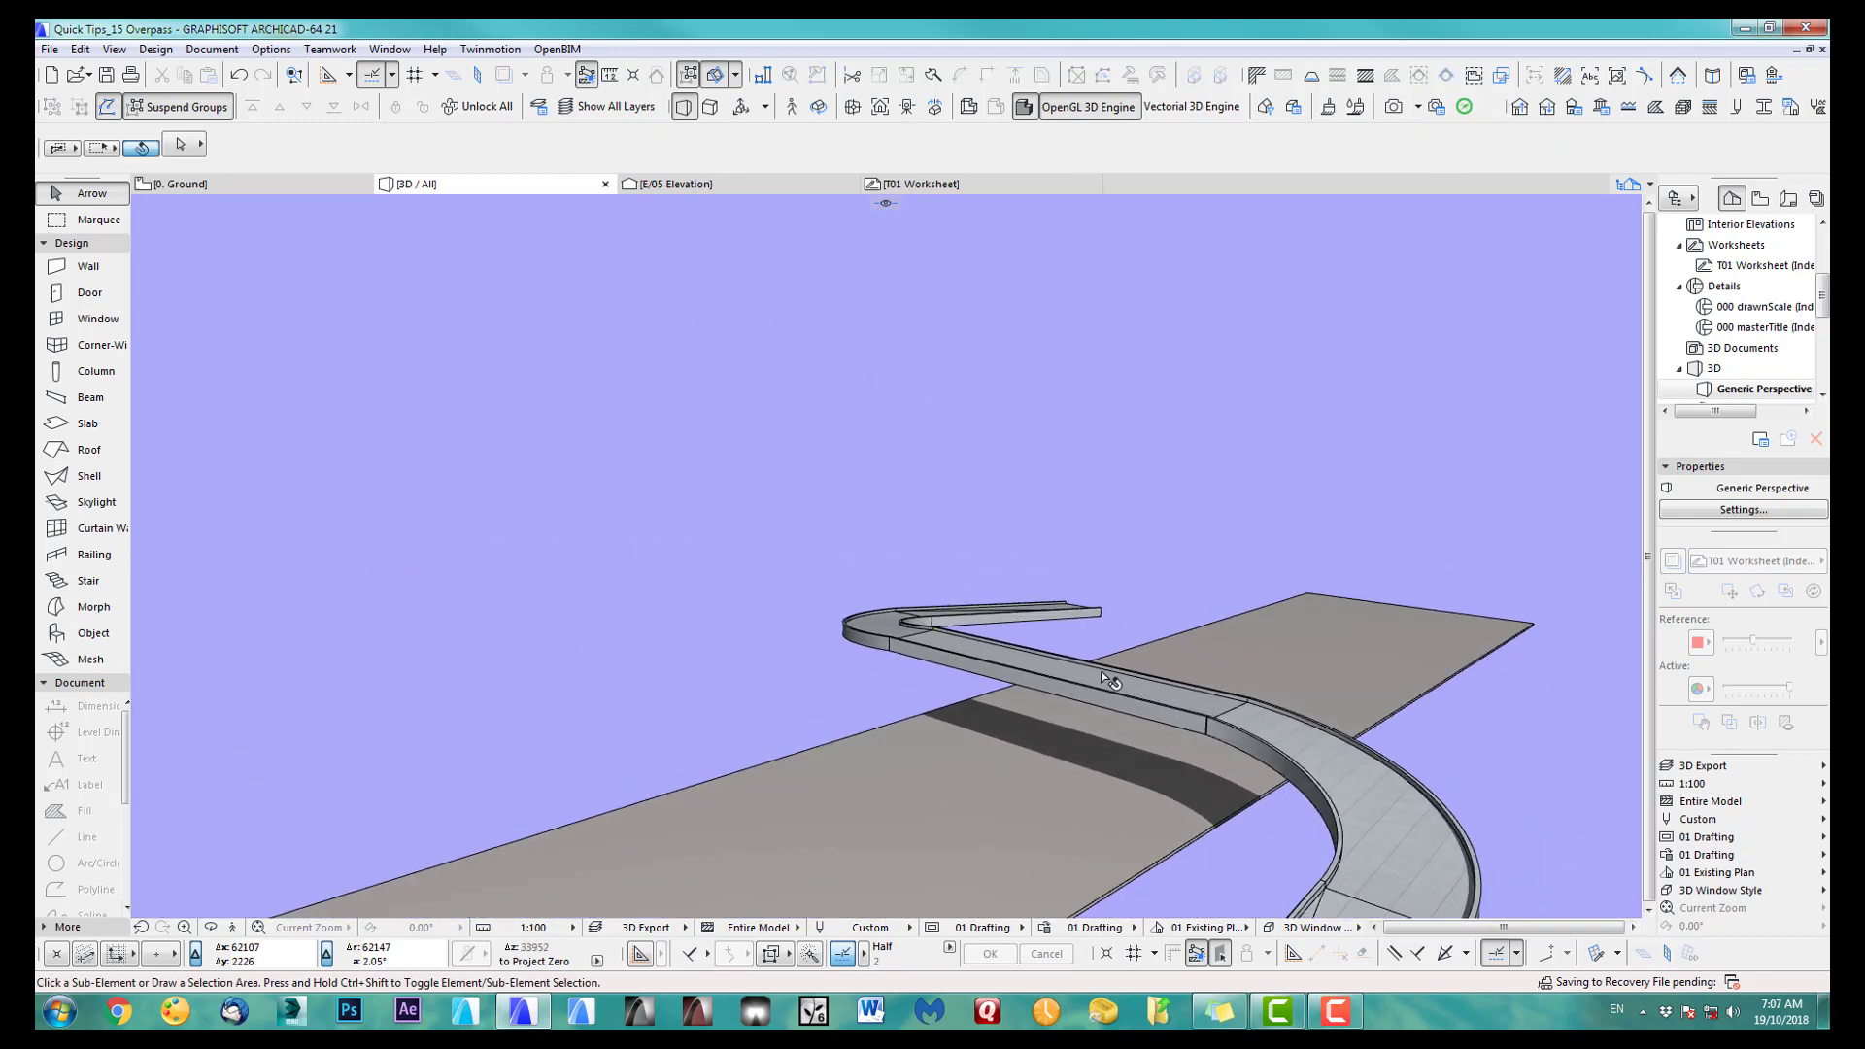
shift+middle_drag(1240, 710, 1048, 590)
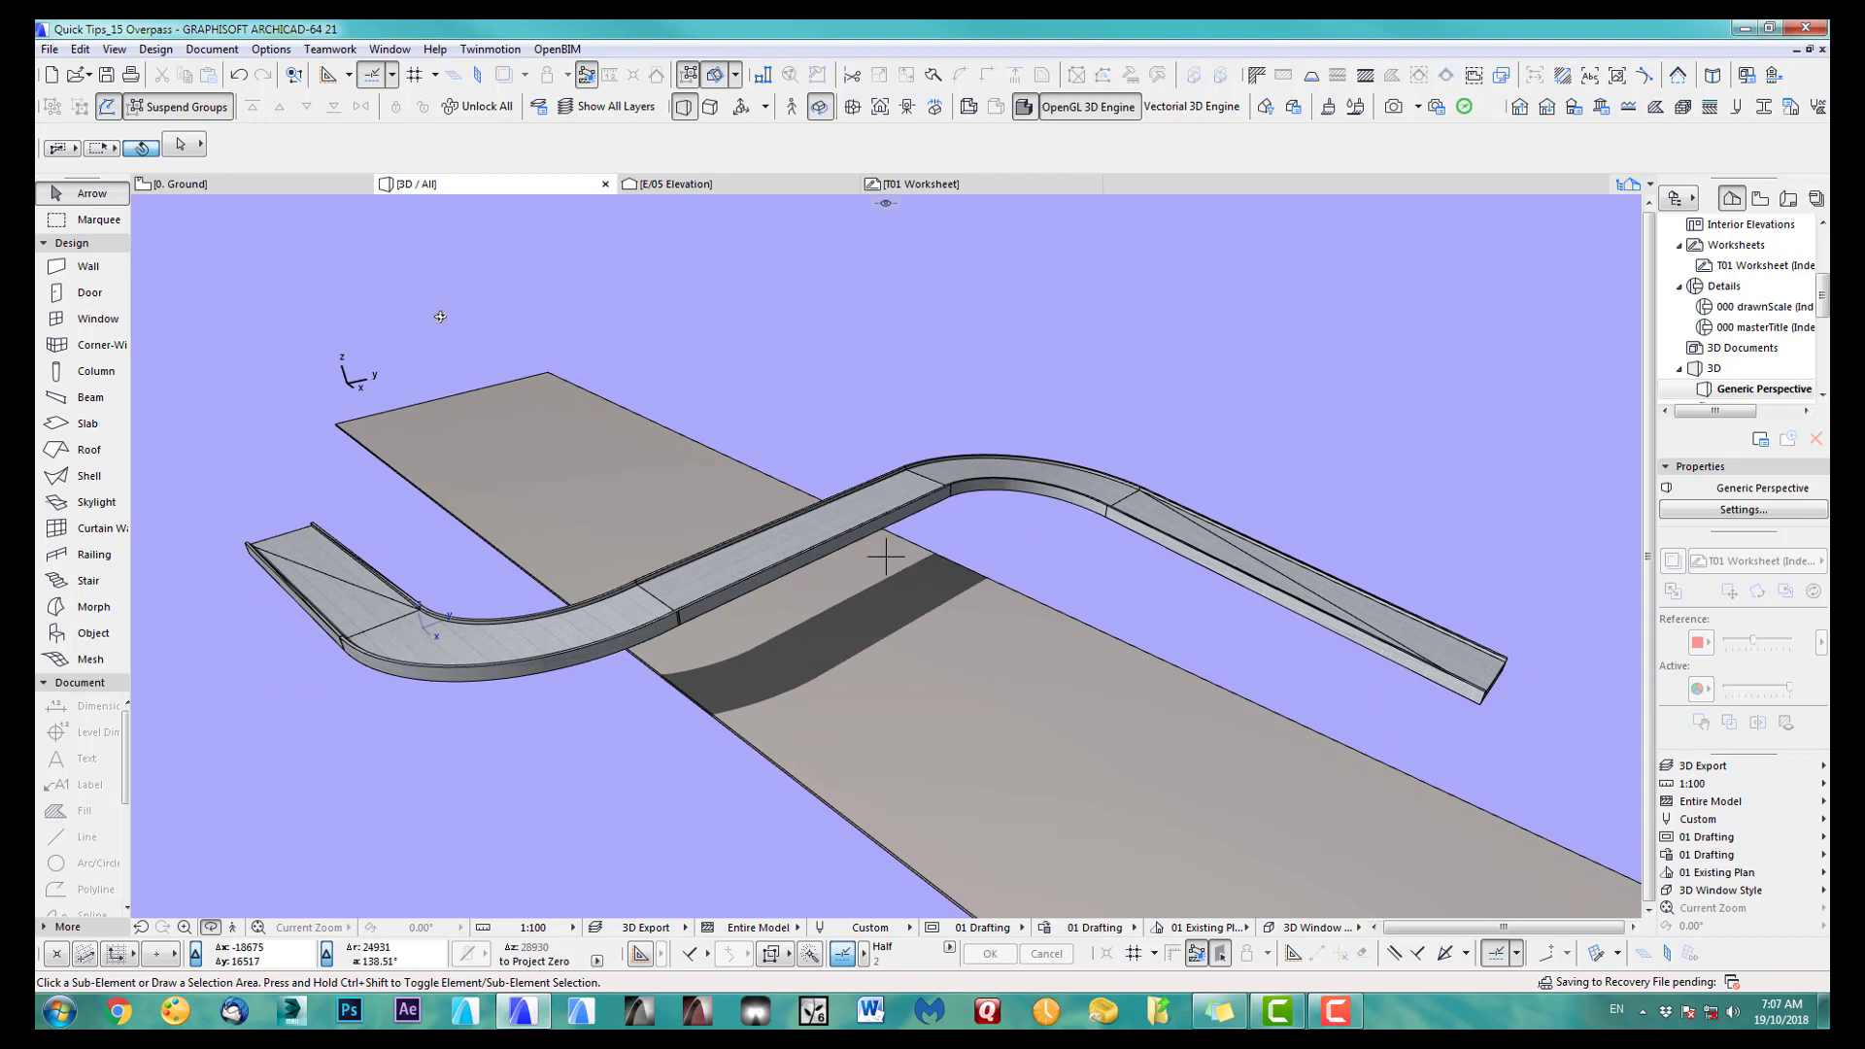
click(79, 562)
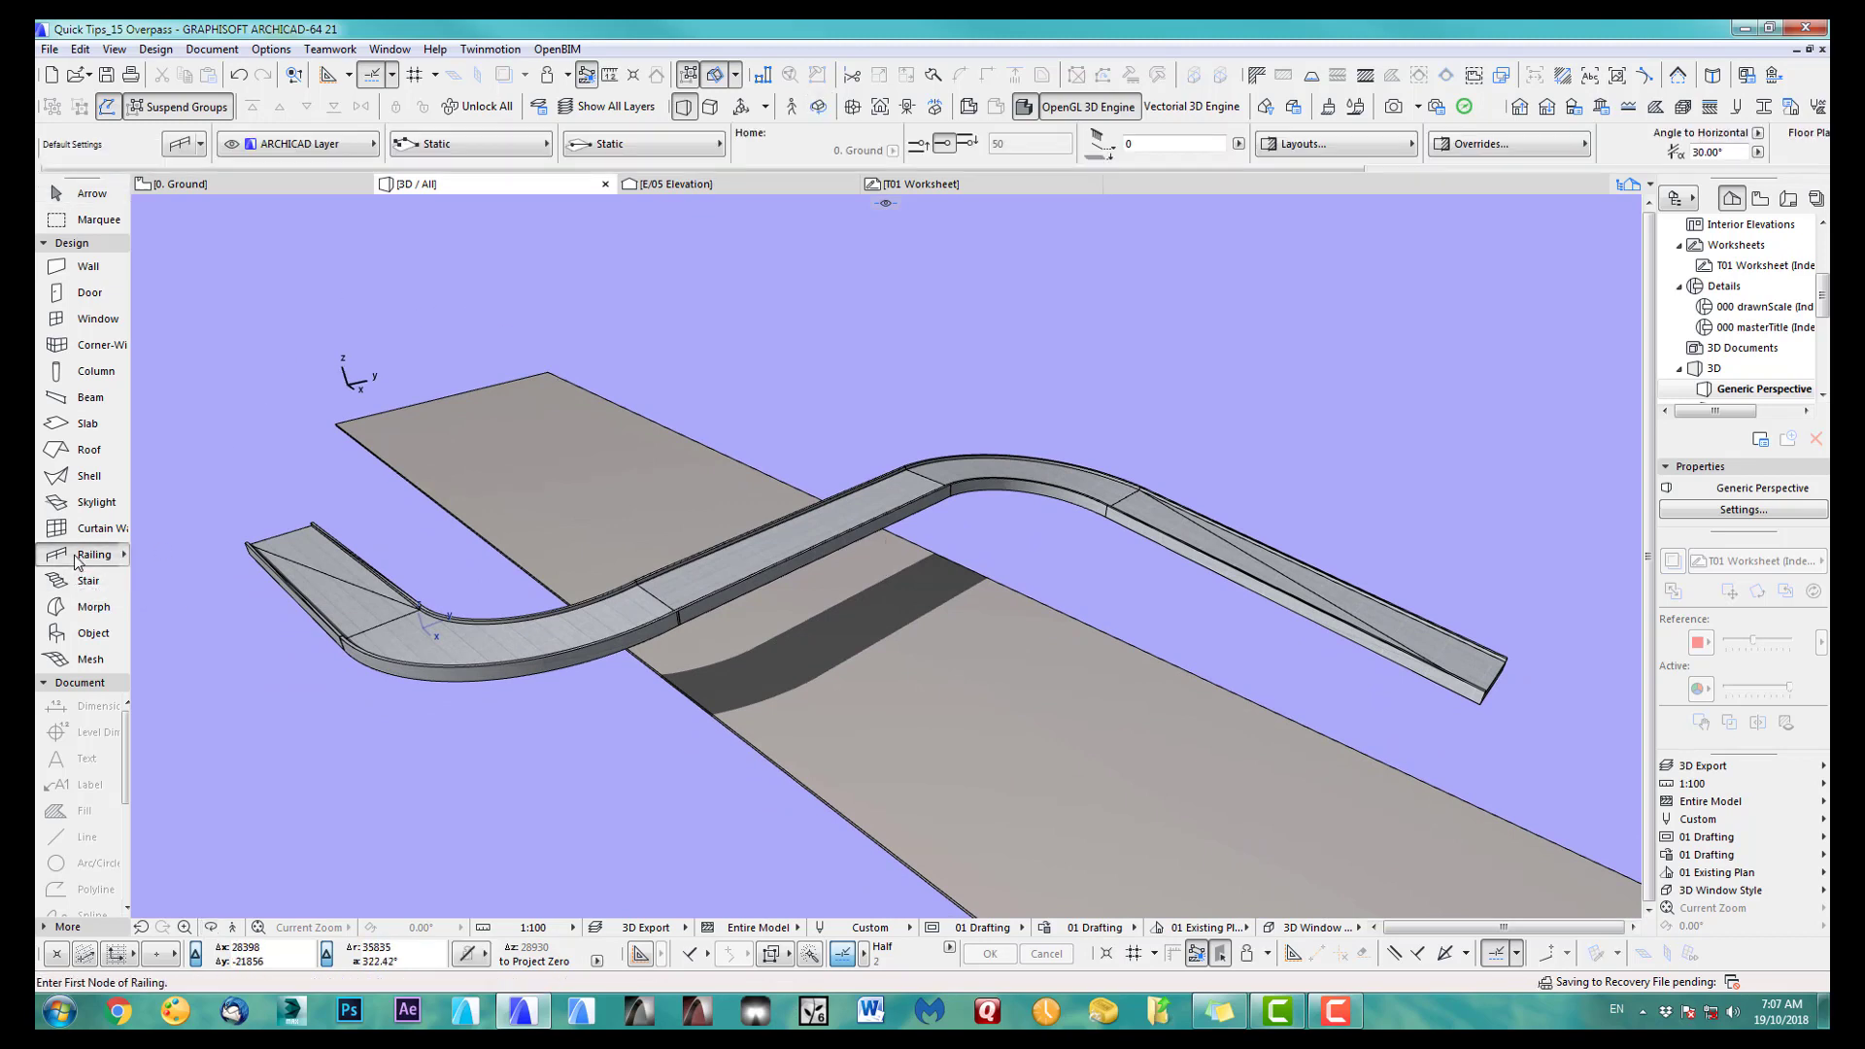
click(462, 149)
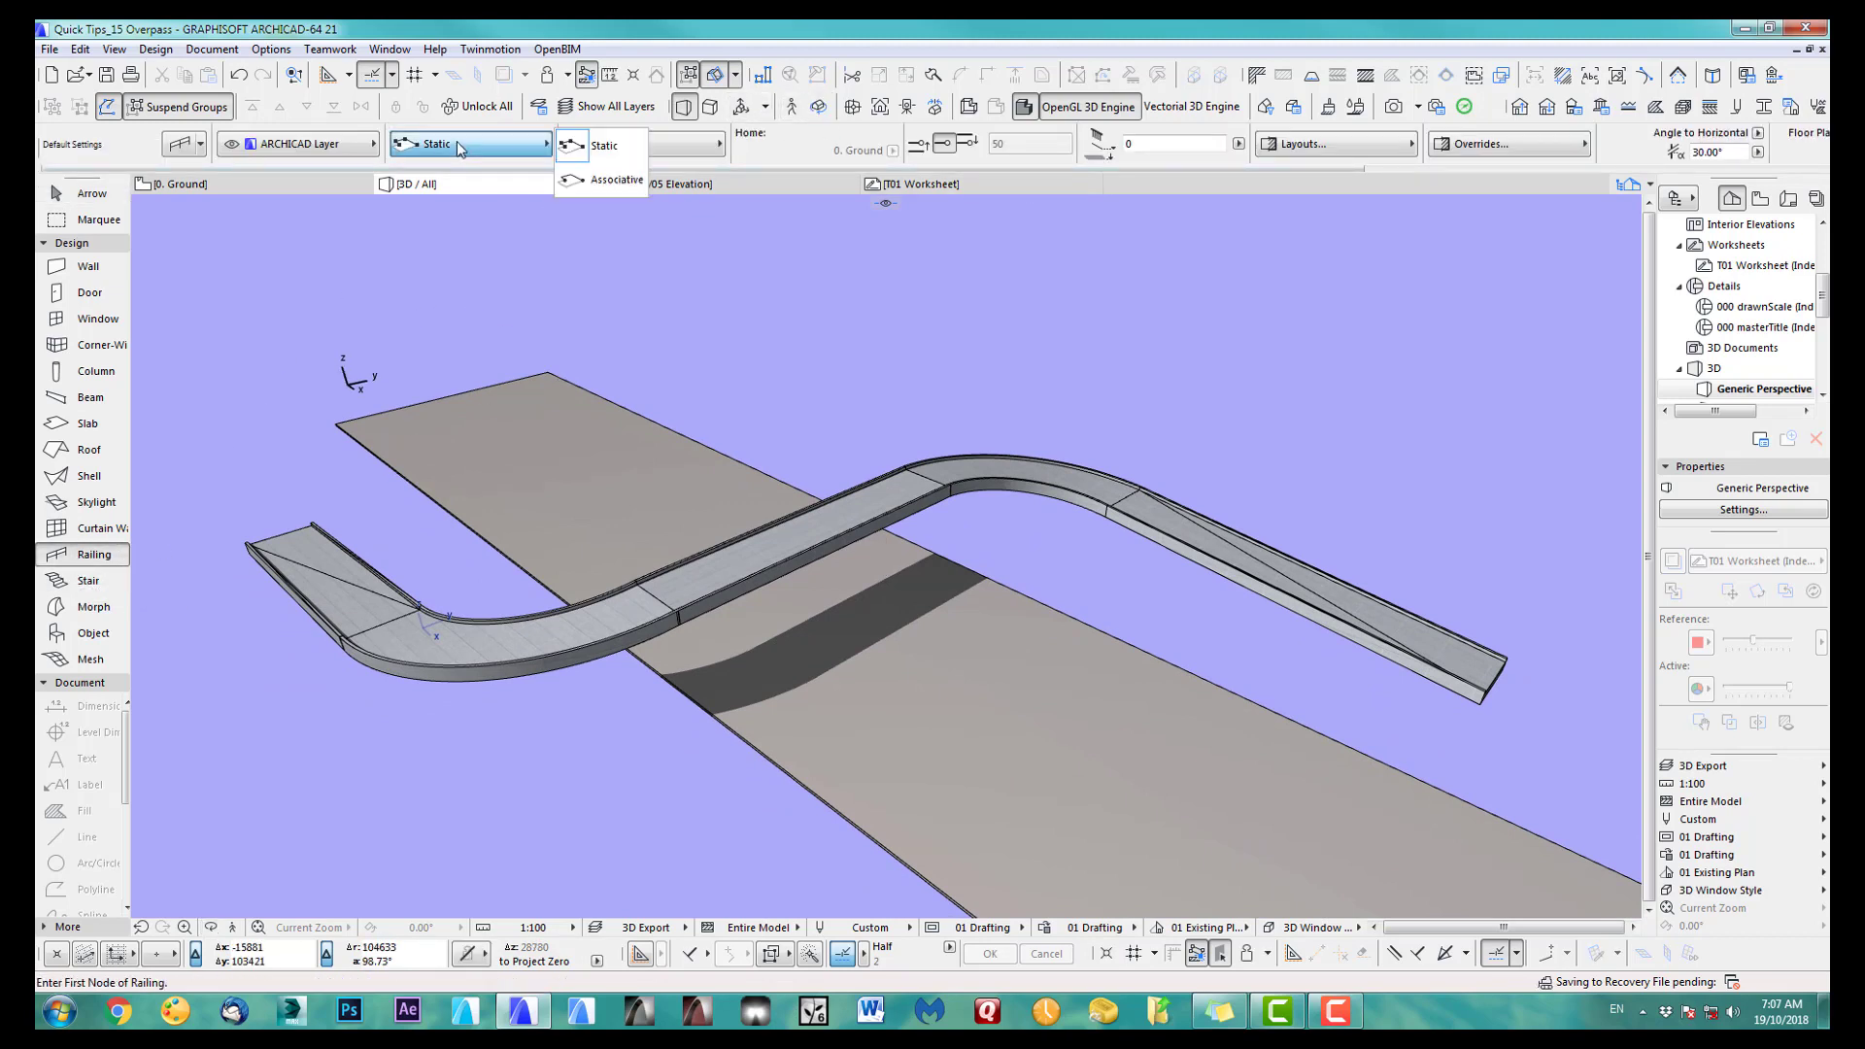
click(604, 181)
click(612, 148)
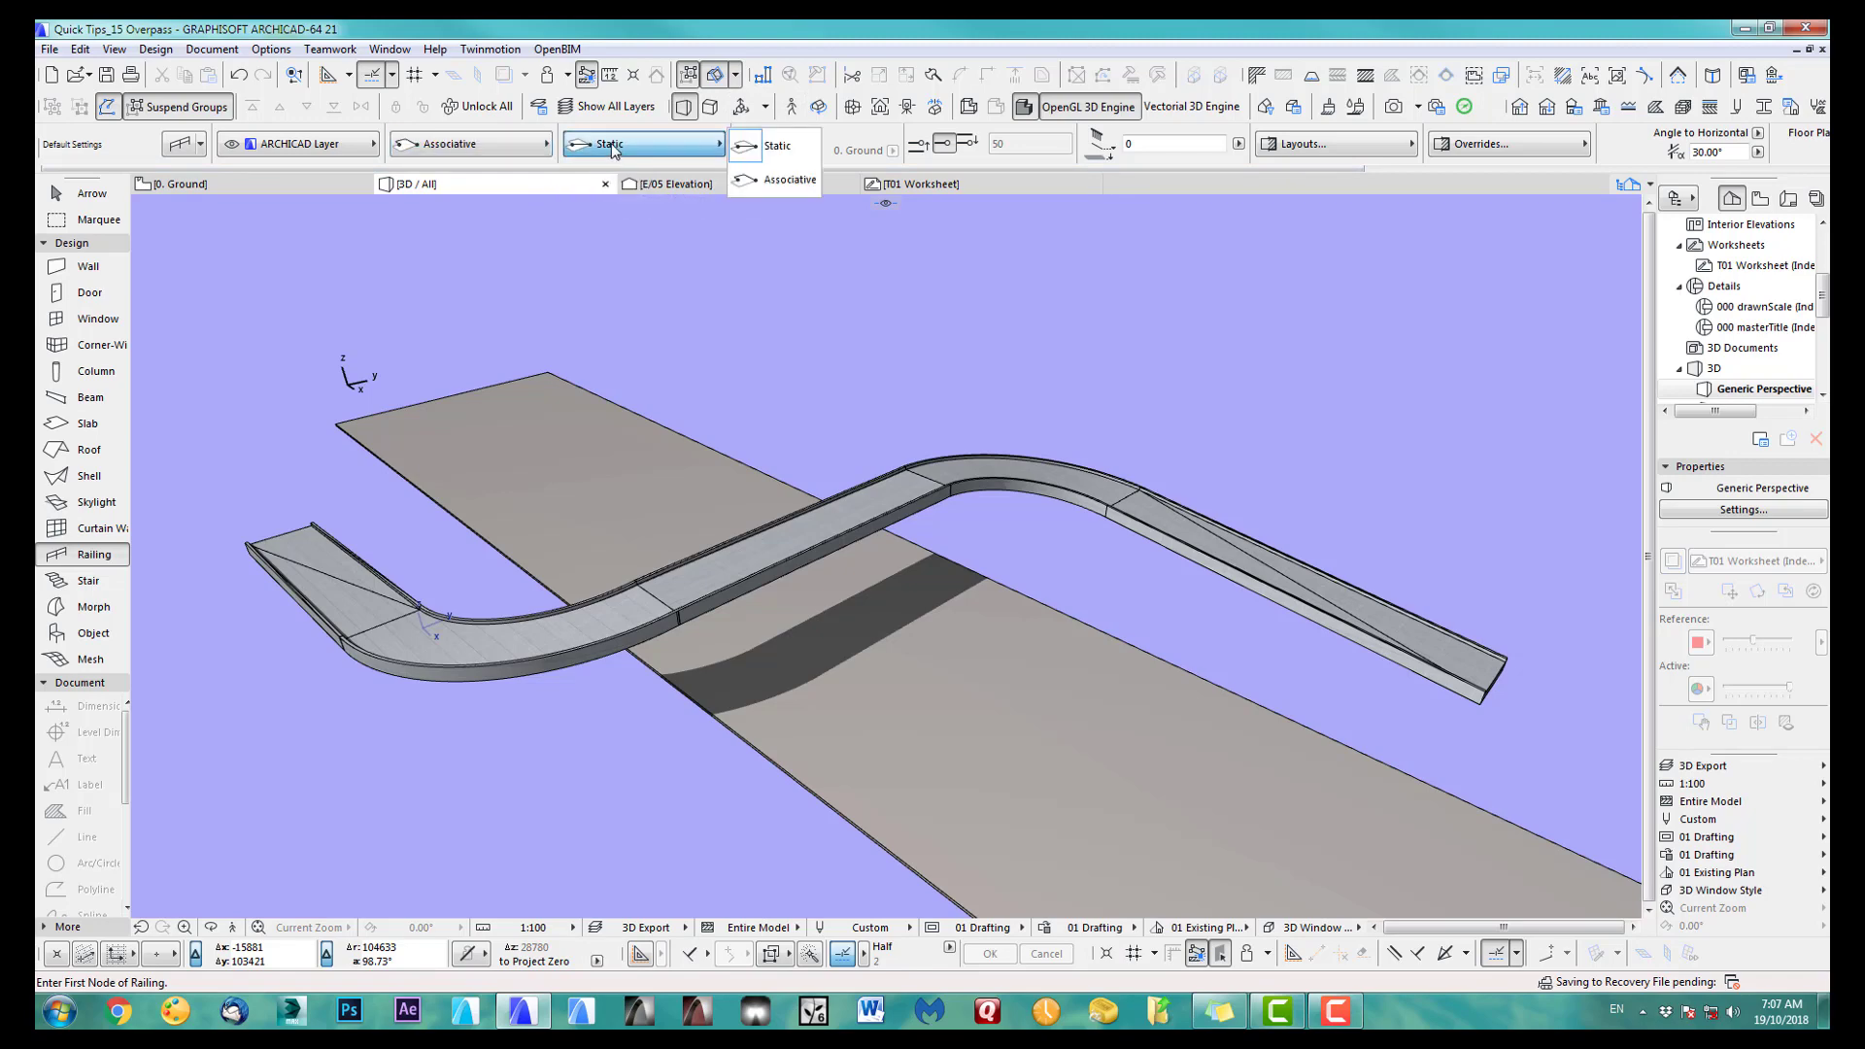
click(756, 178)
Step: Draw a railing along one edge of the overpass from ramp end to ramp end, placing nodes at the segment joints
scroll(1248, 737, up, 5)
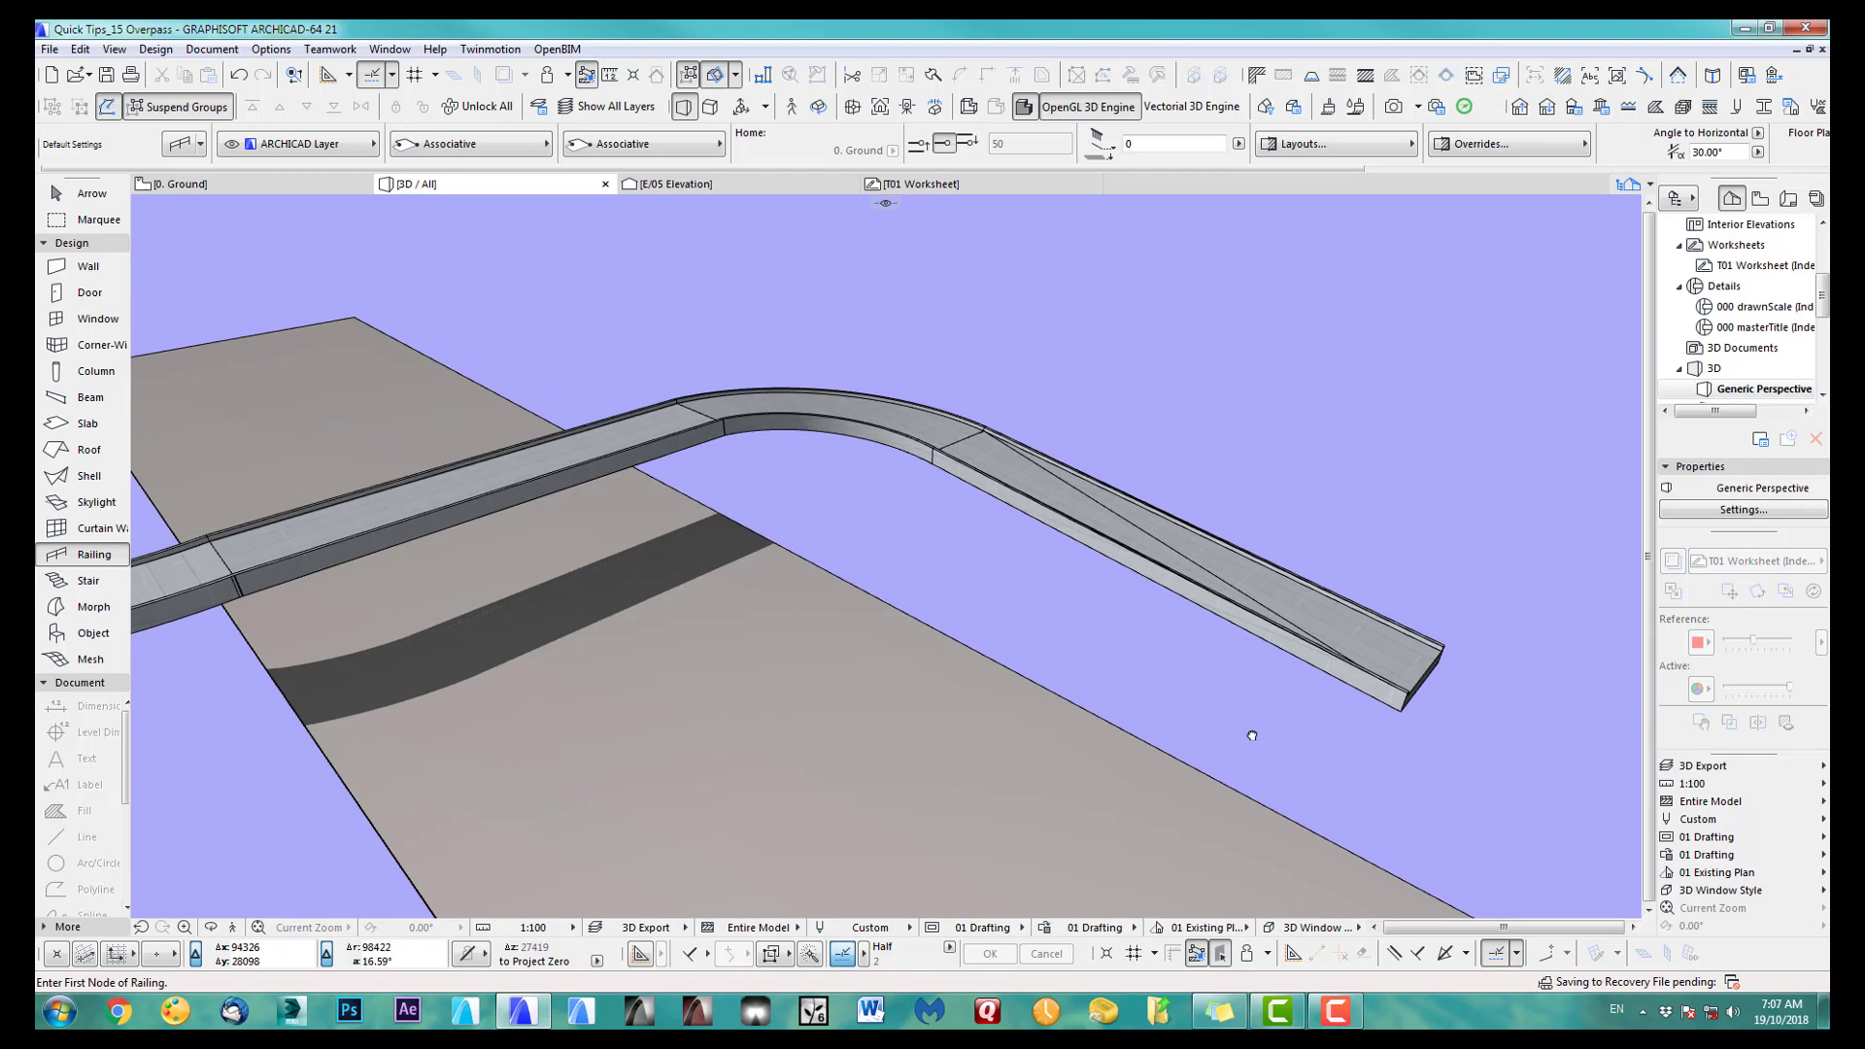
scroll(1080, 714, up, 3)
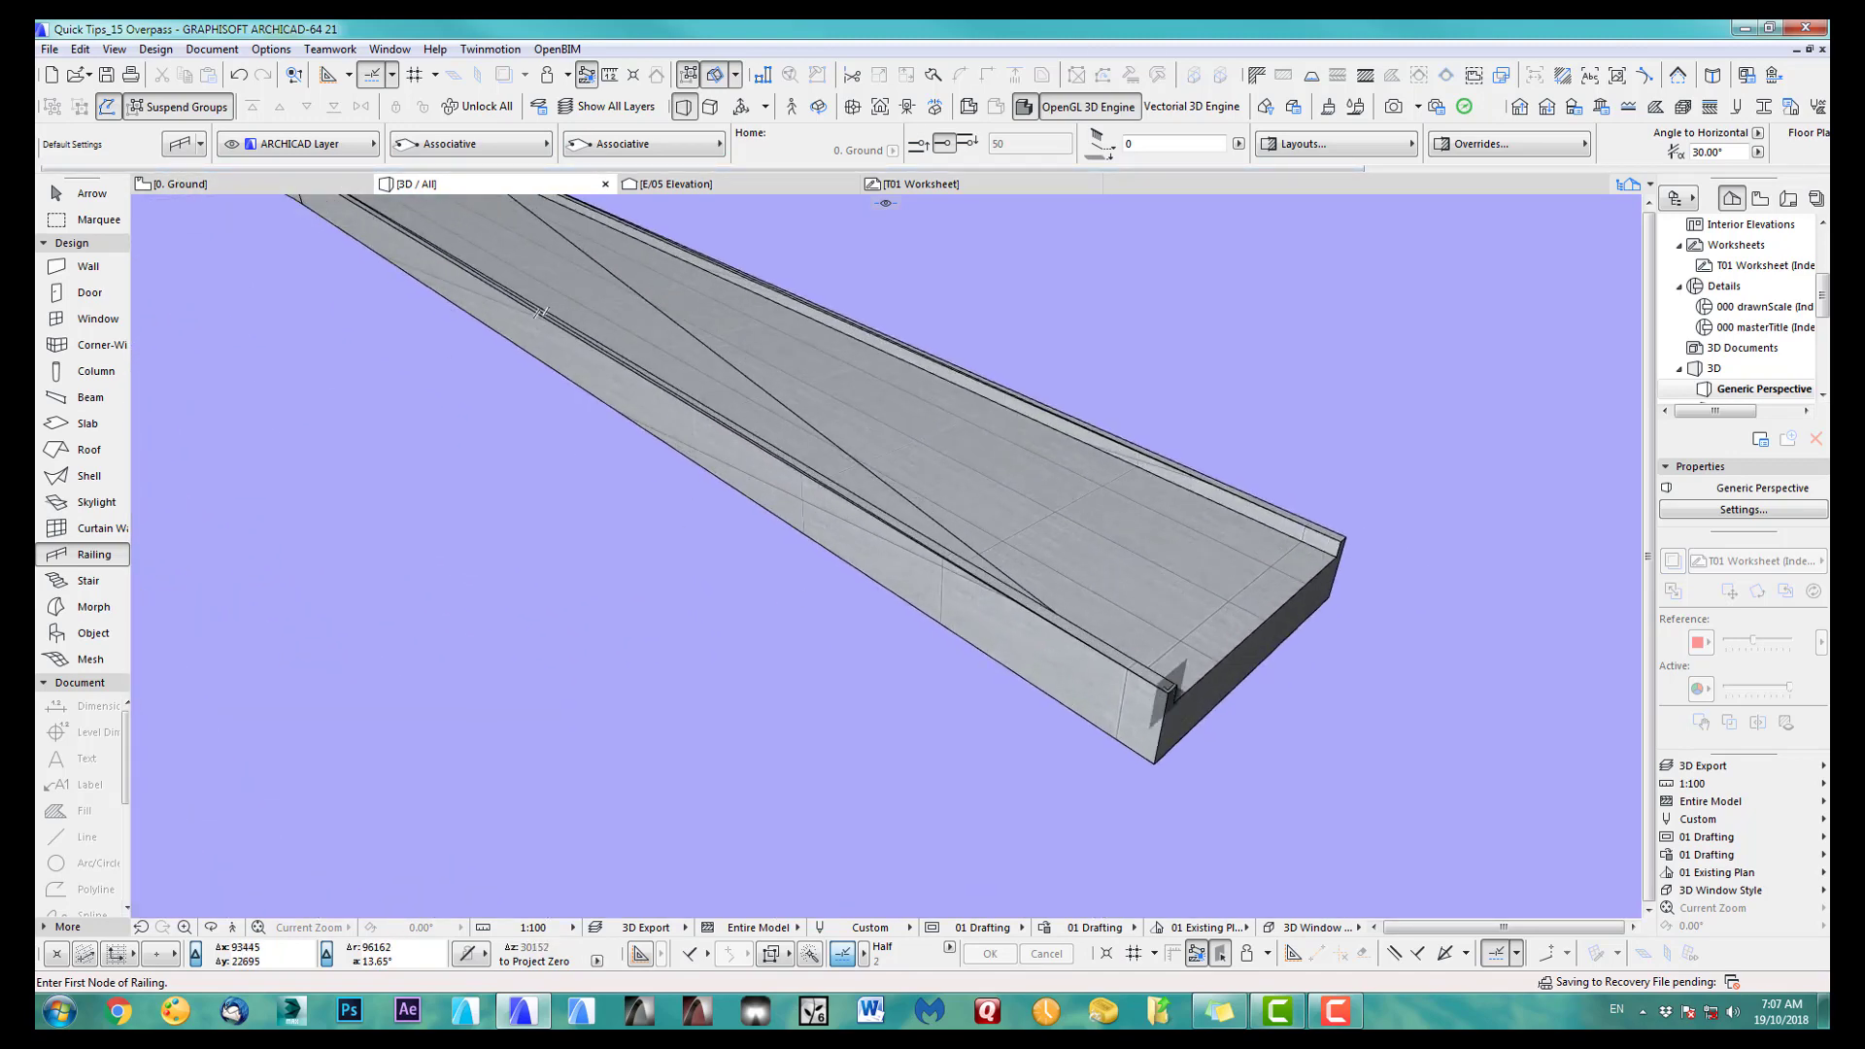
click(1169, 693)
middle_drag(668, 465, 1296, 651)
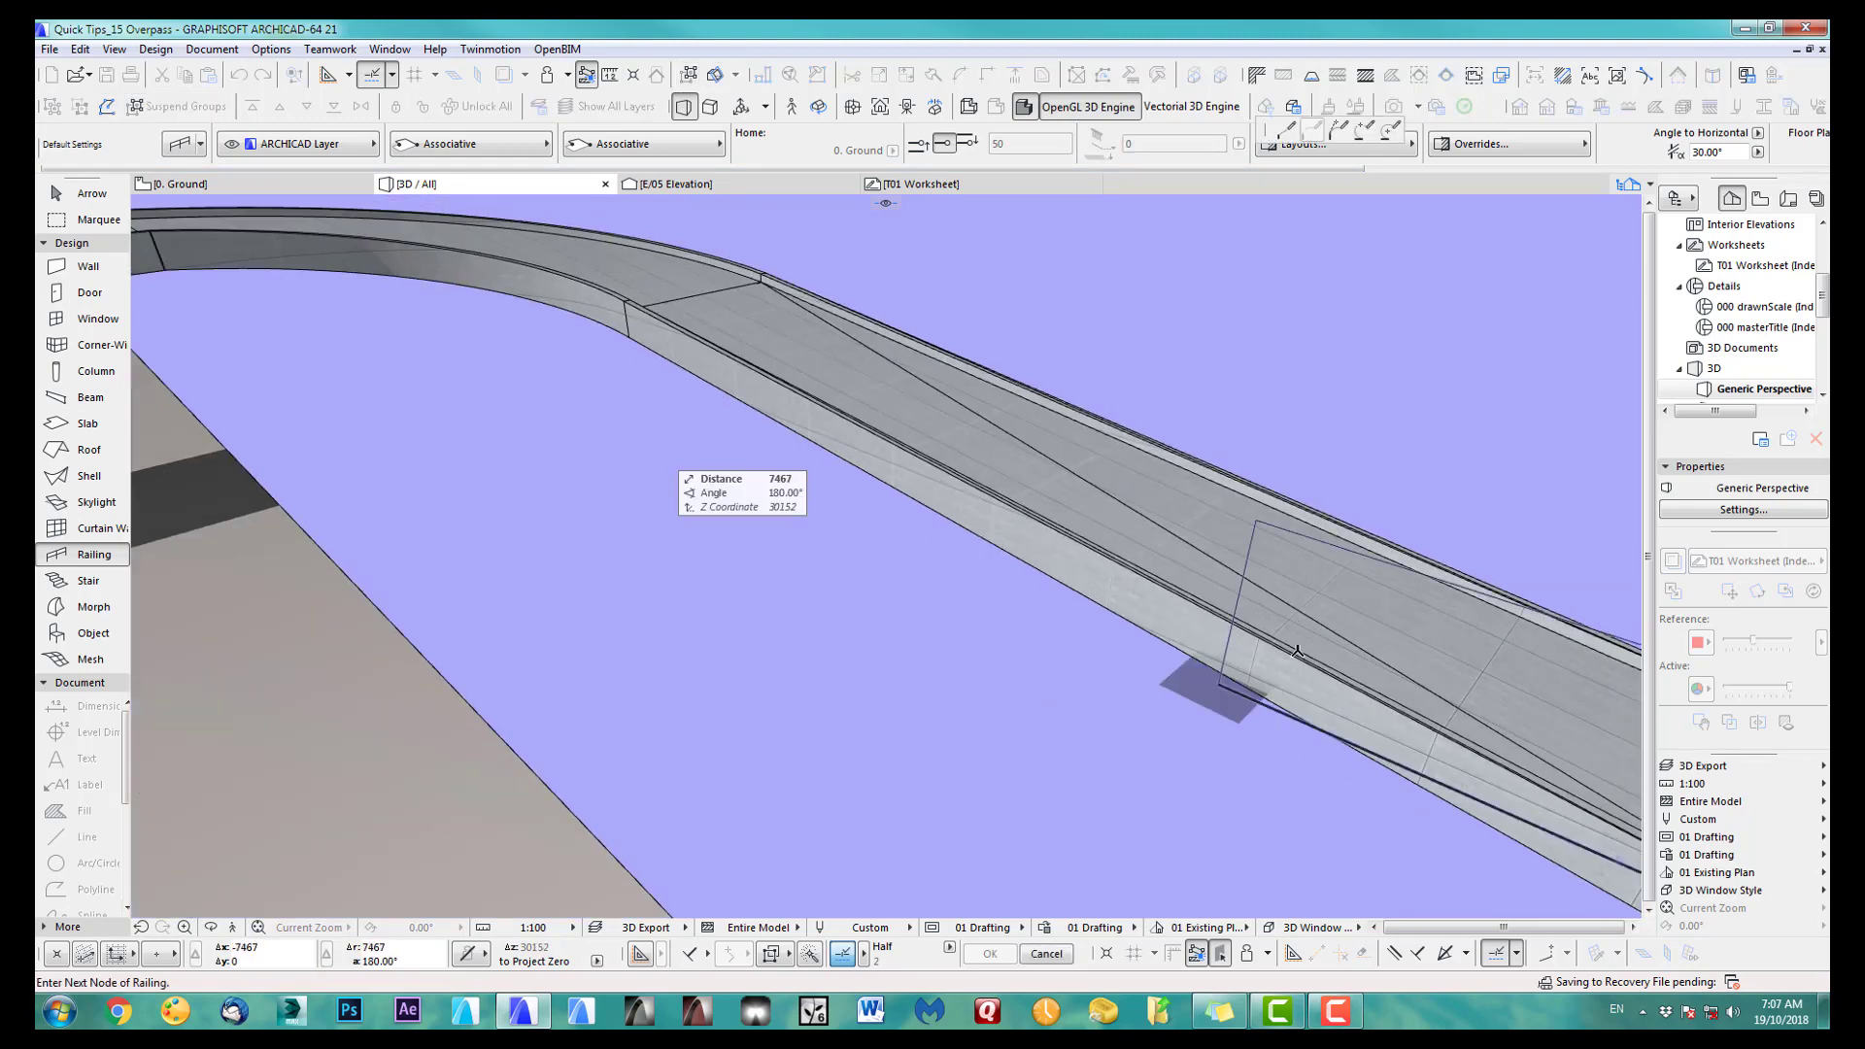
middle_drag(528, 366, 1151, 663)
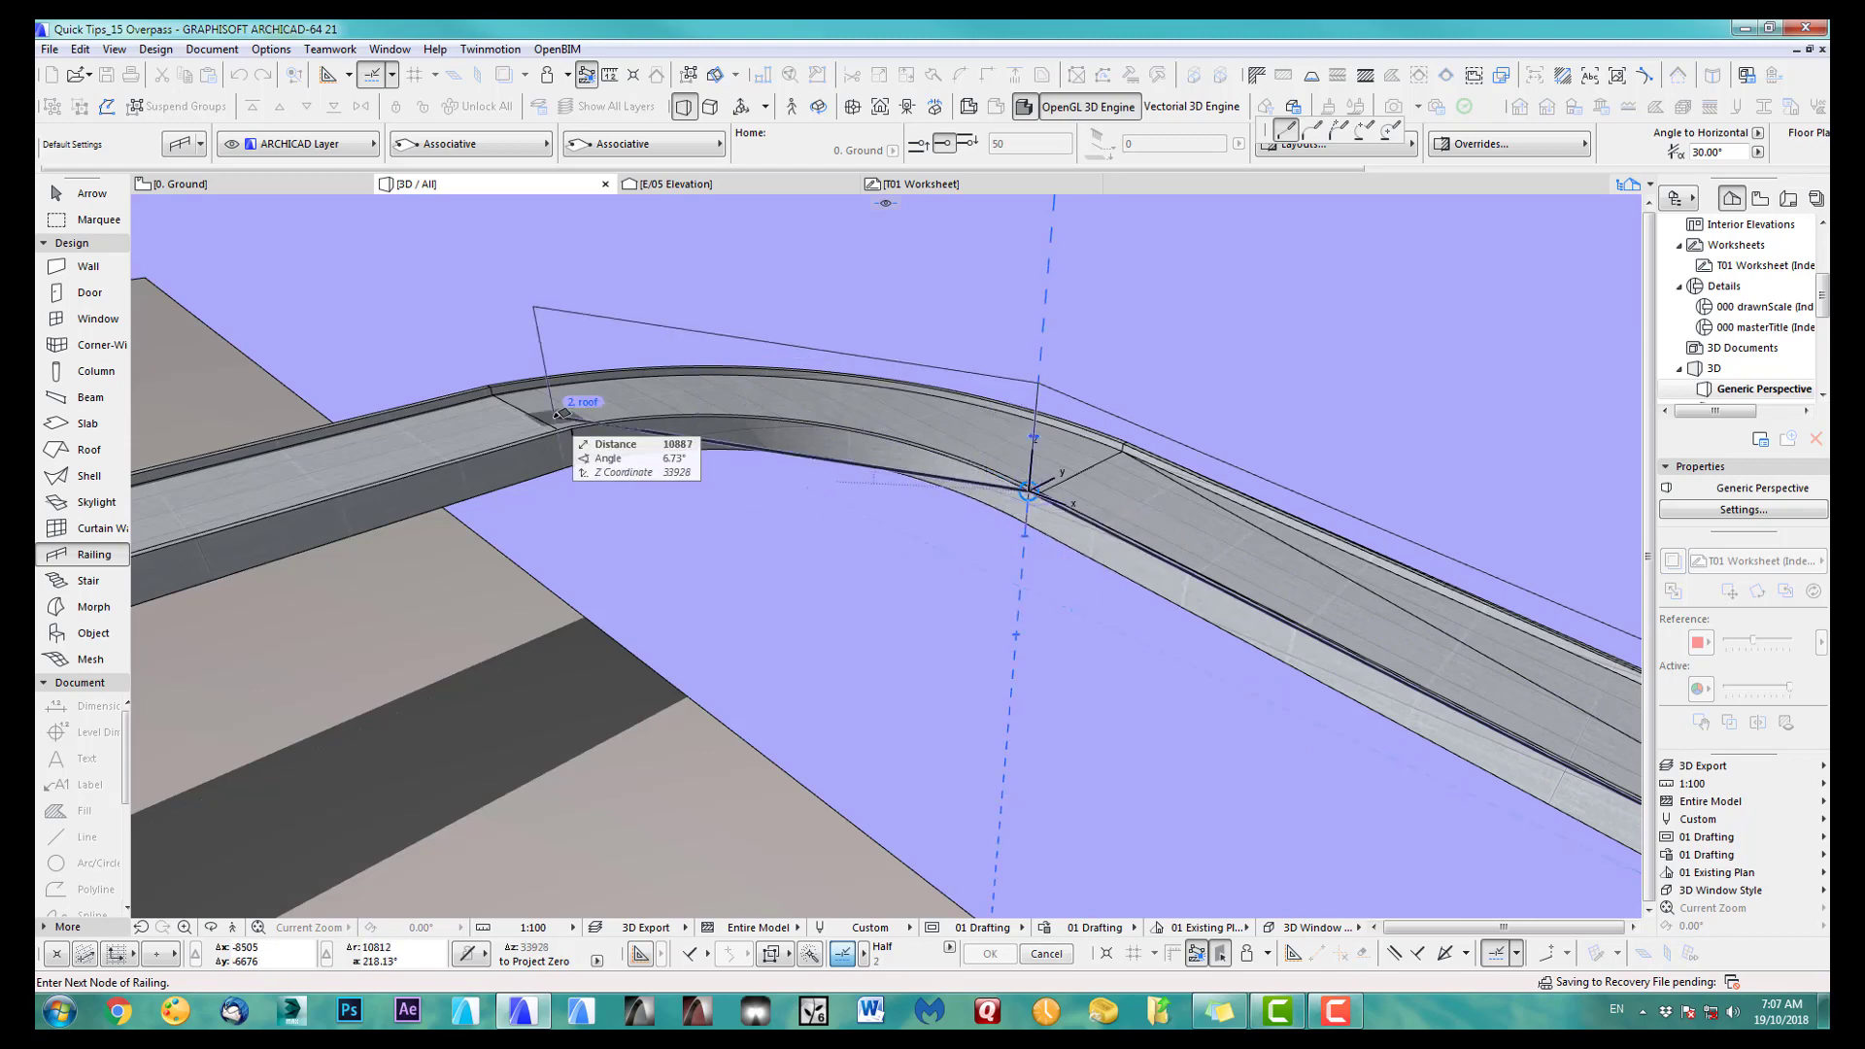
shift+middle_drag(560, 406, 583, 414)
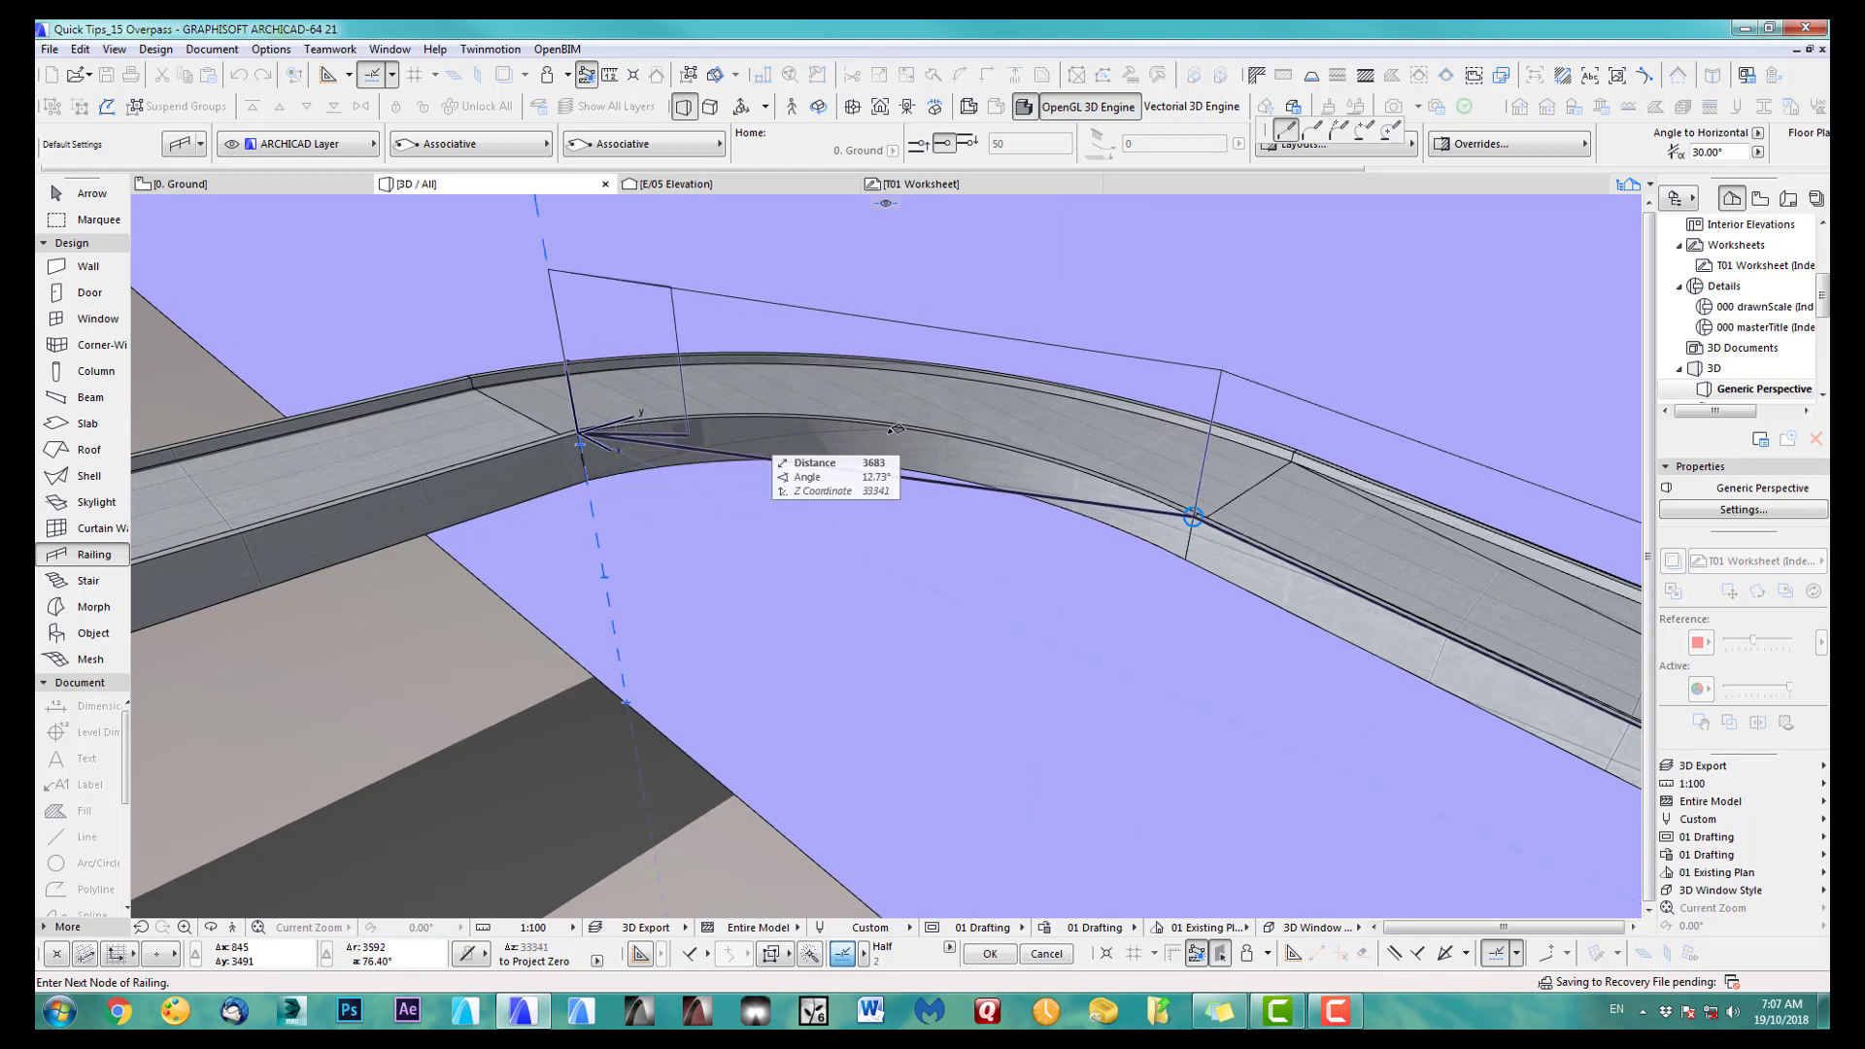
shift+middle_drag(772, 447, 894, 581)
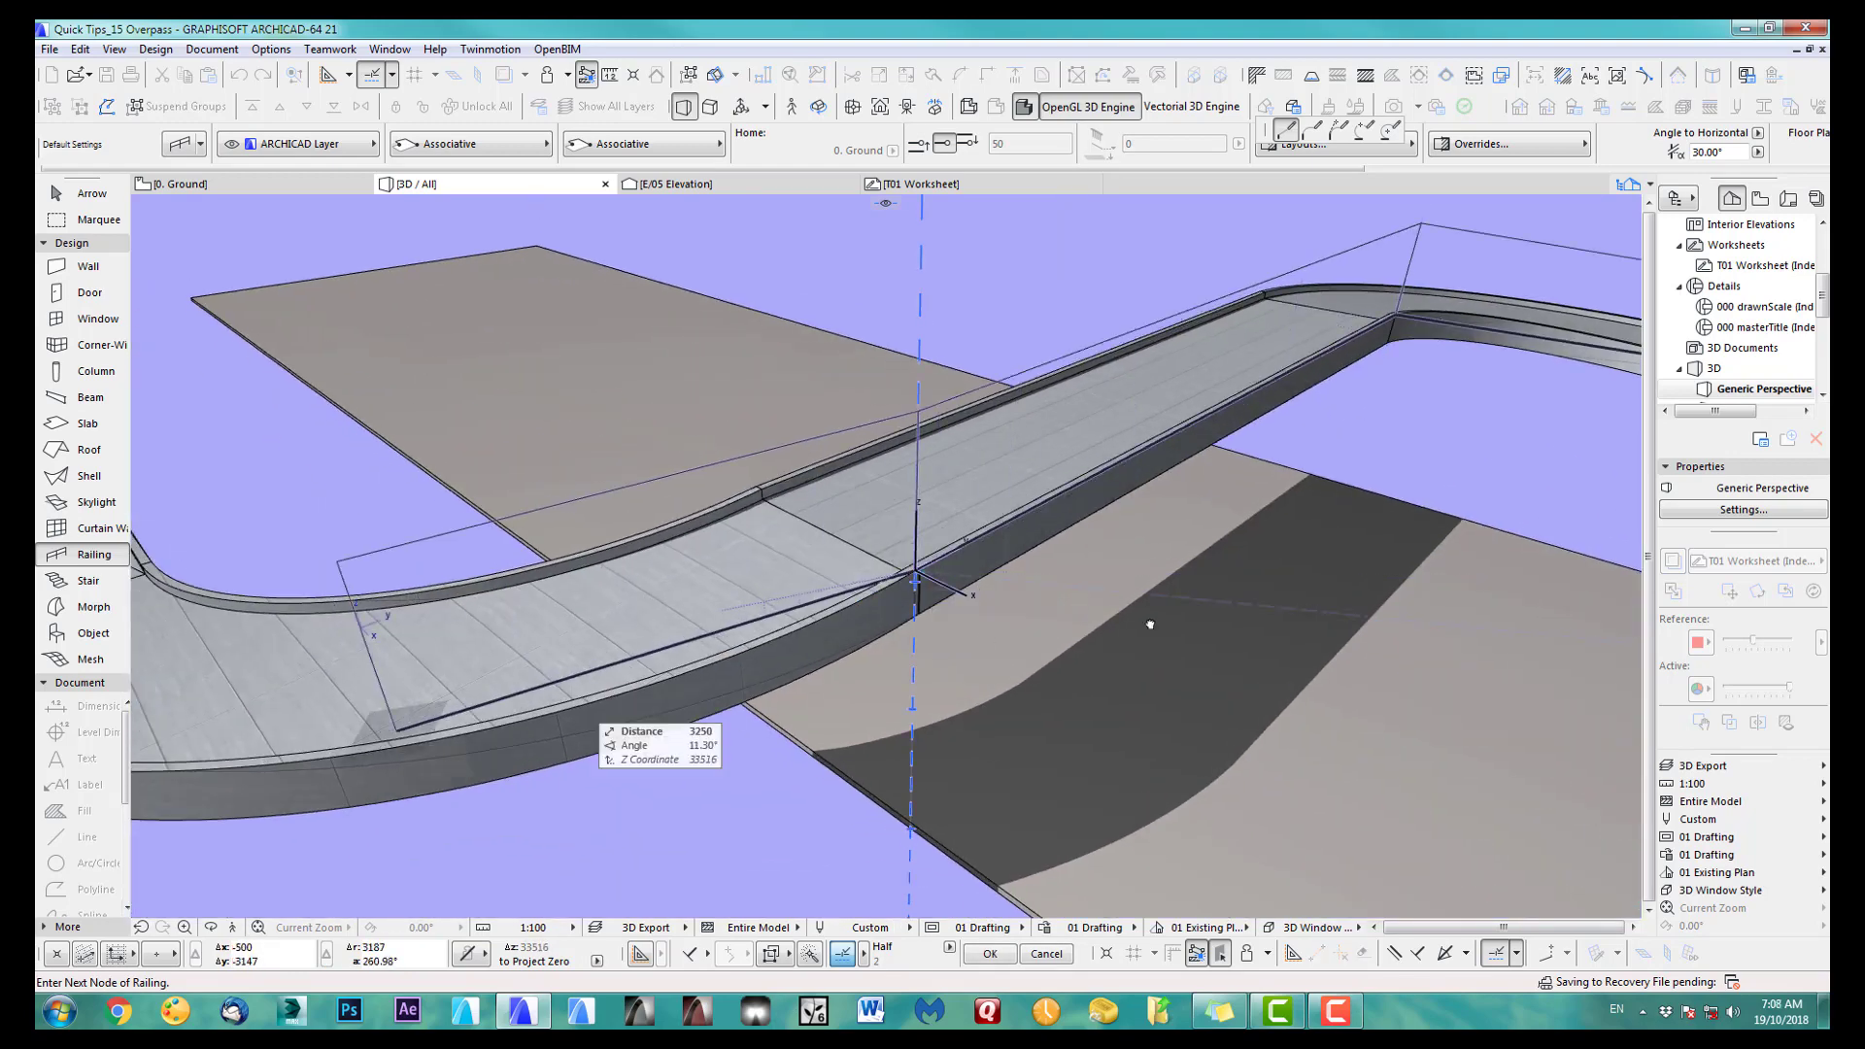
shift+middle_drag(571, 717, 1078, 646)
scroll(628, 543, up, 2)
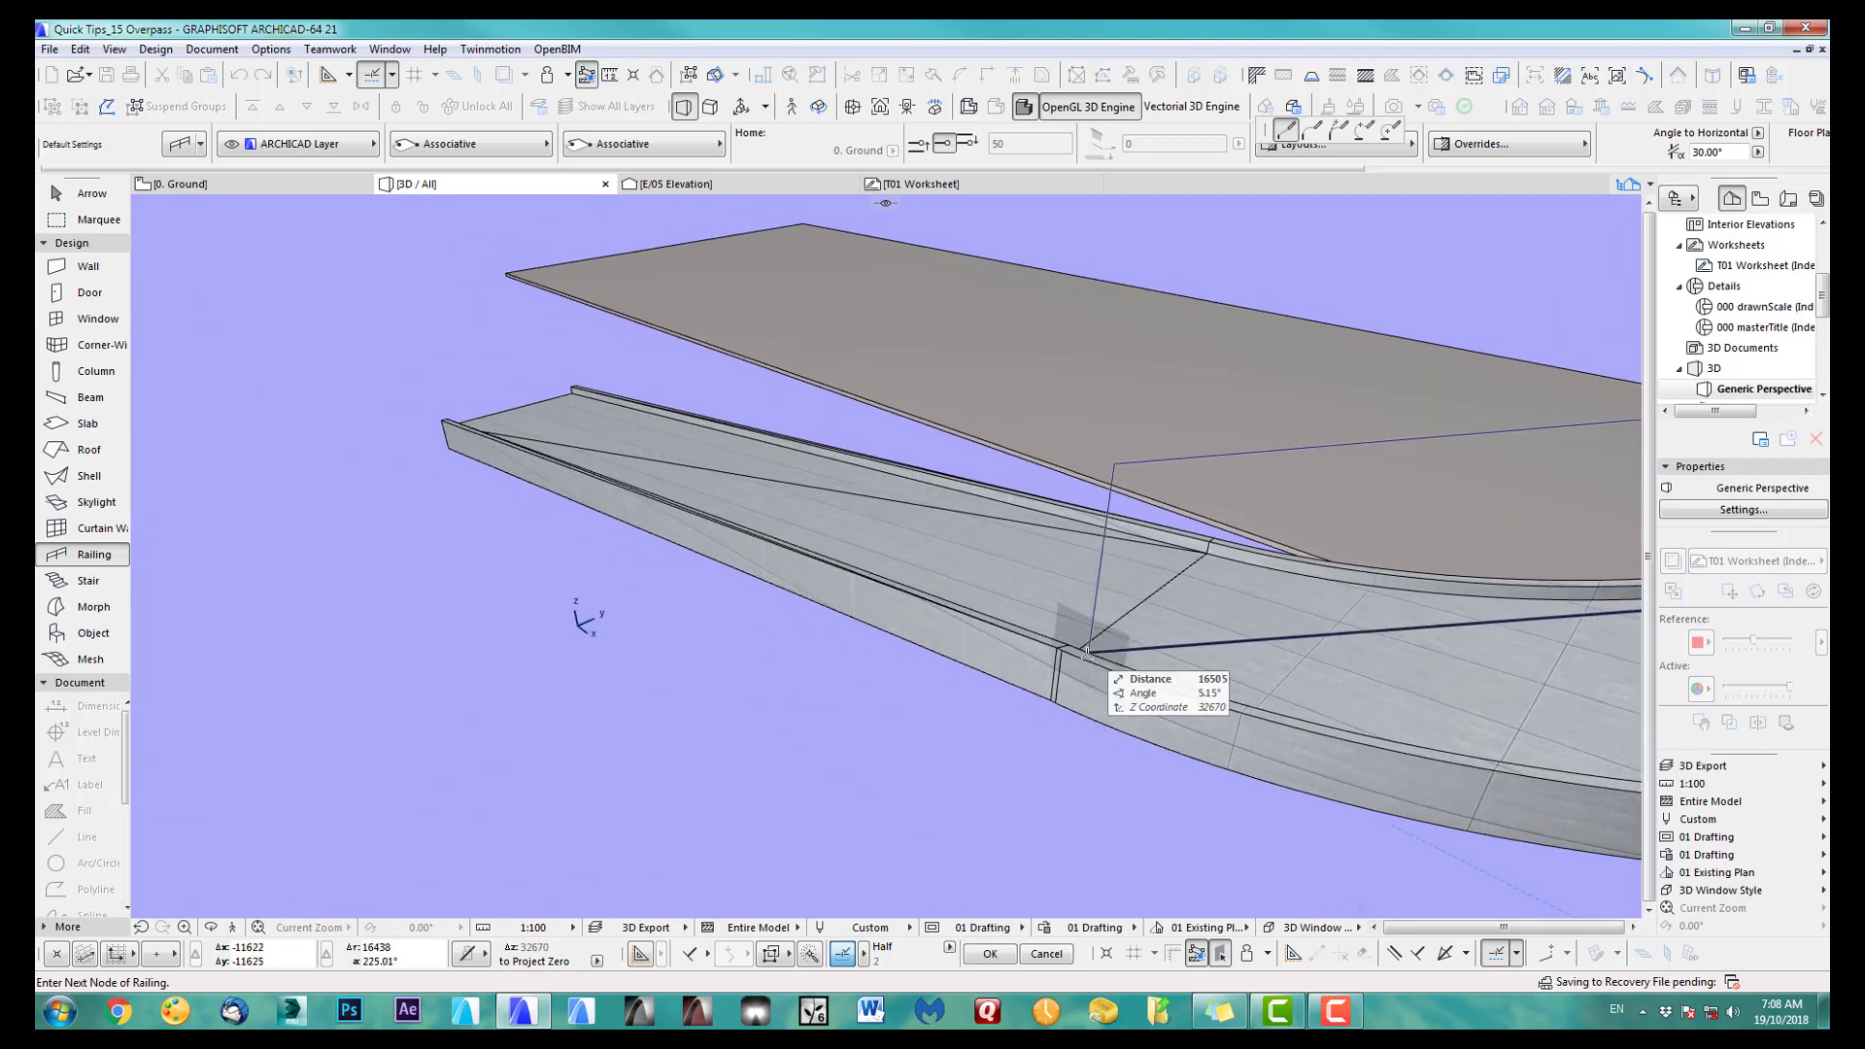
click(1061, 644)
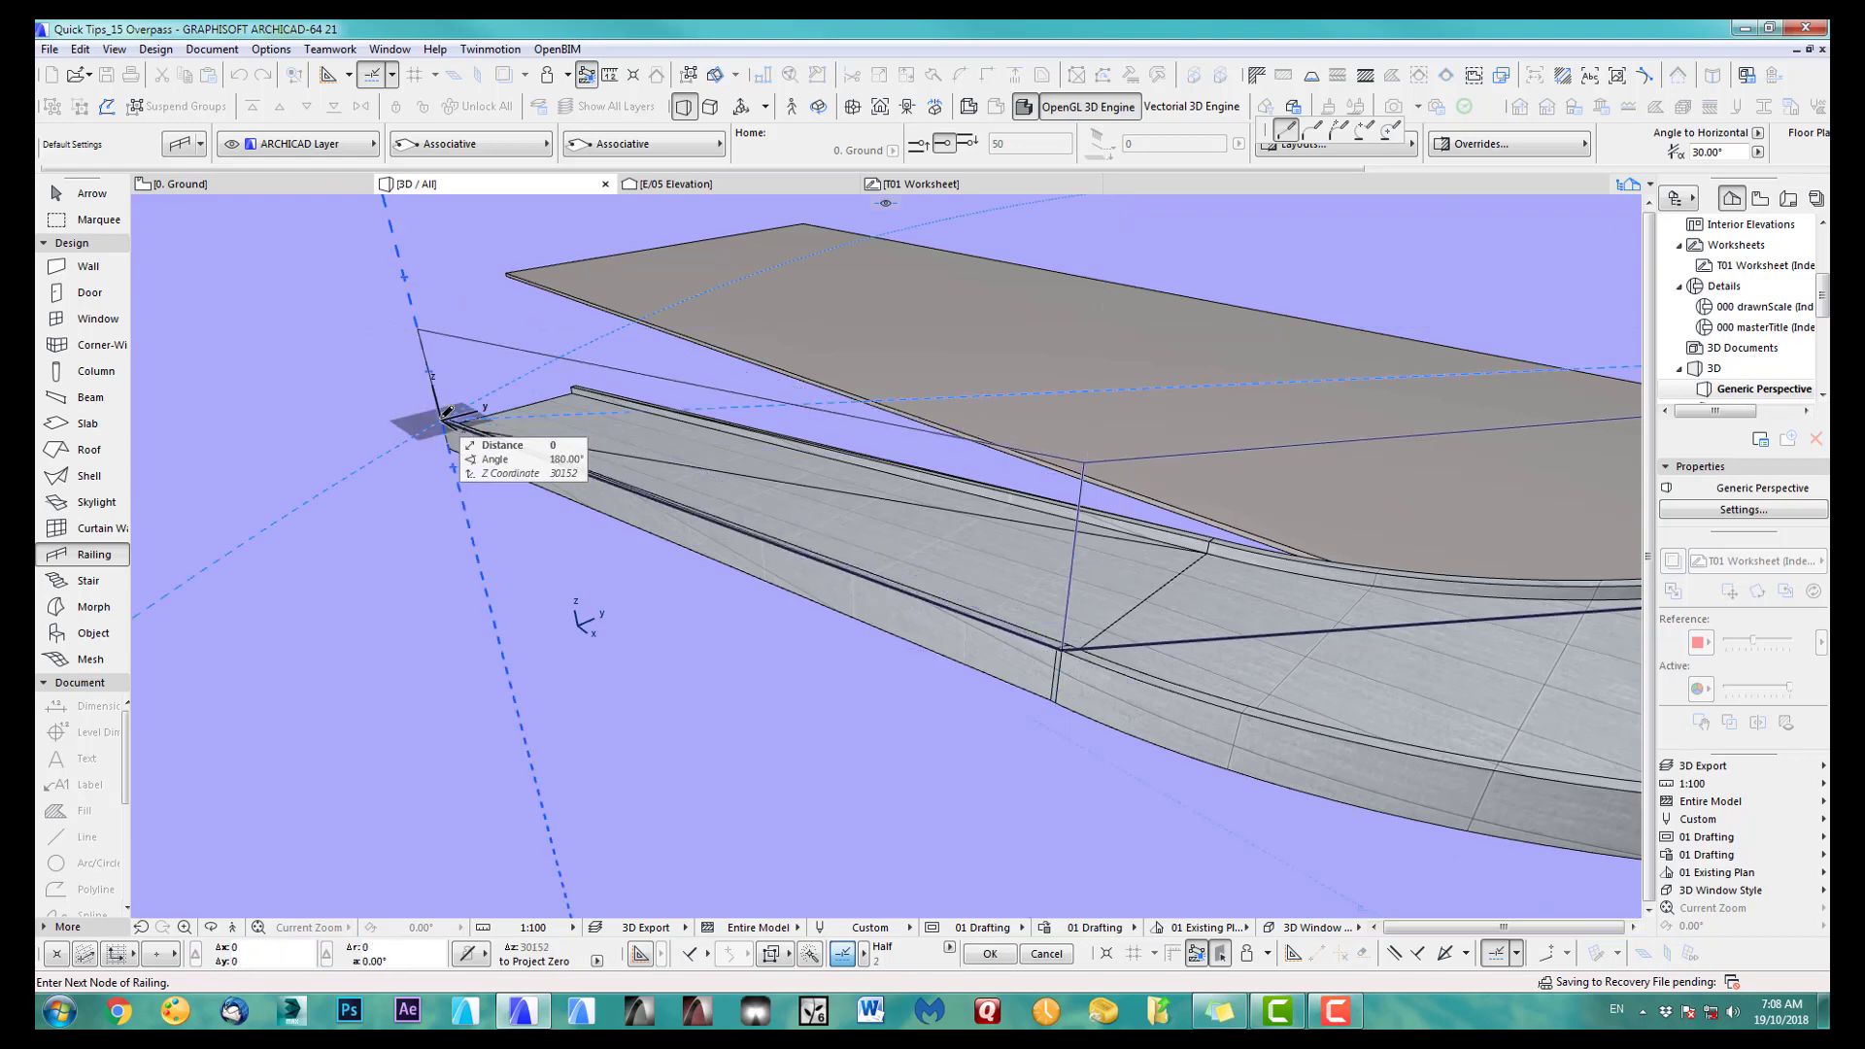
double_click(446, 413)
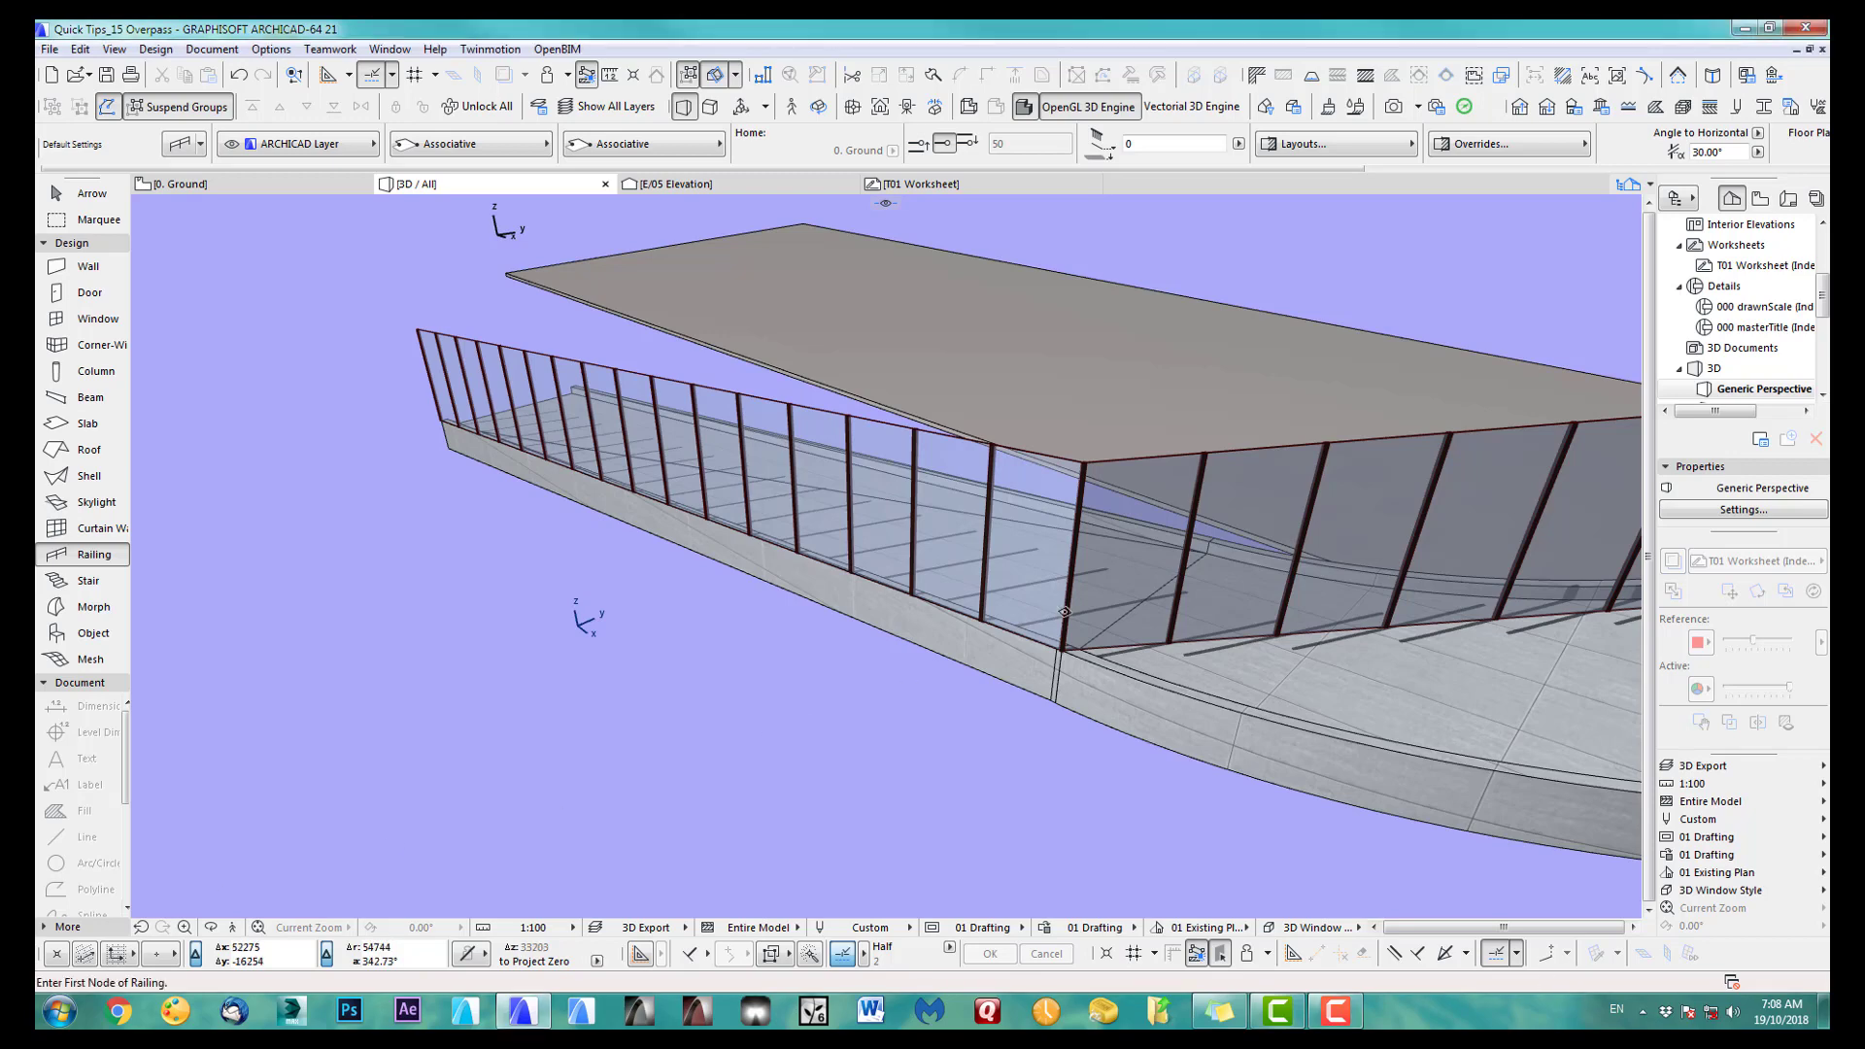
Step: Open the ground floor plan and show the 1 Floor story as its trace reference
scroll(1373, 693, down, 5)
shift+middle_drag(1373, 693, 902, 551)
key(F2)
scroll(1000, 397, up, 6)
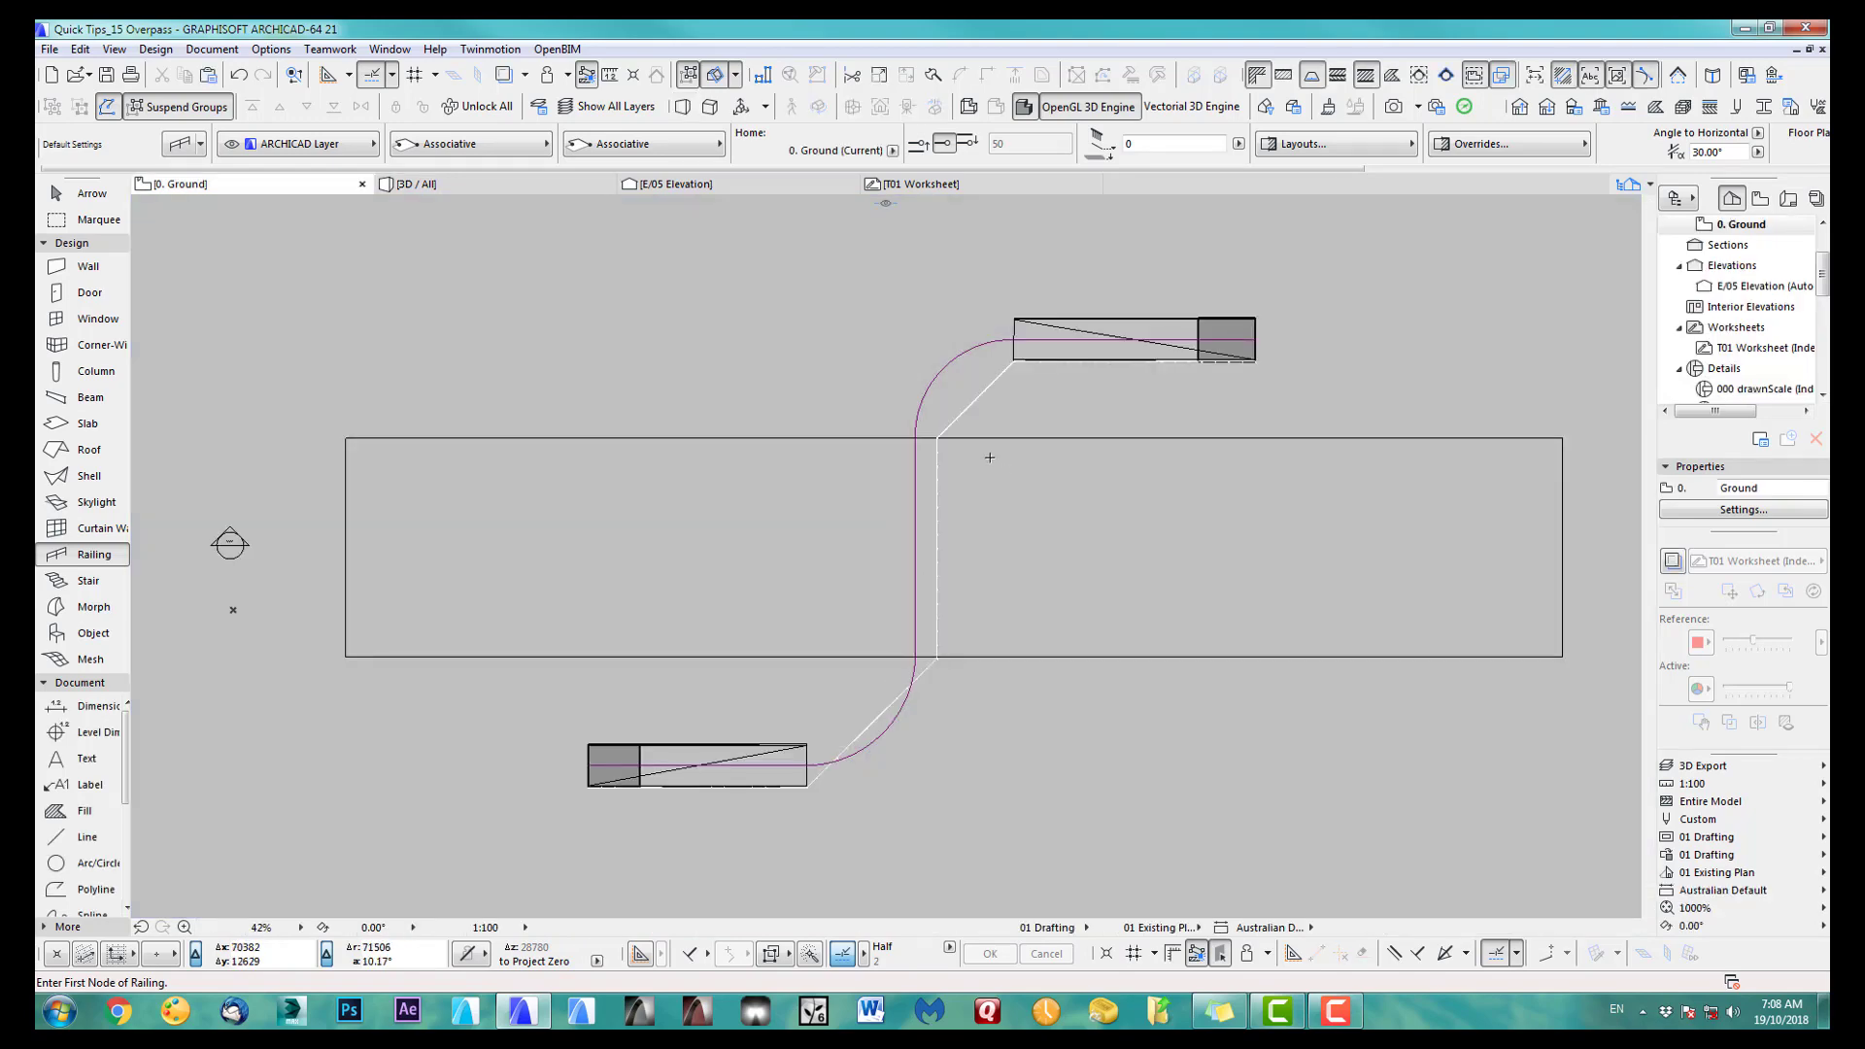
middle_drag(1000, 397, 988, 482)
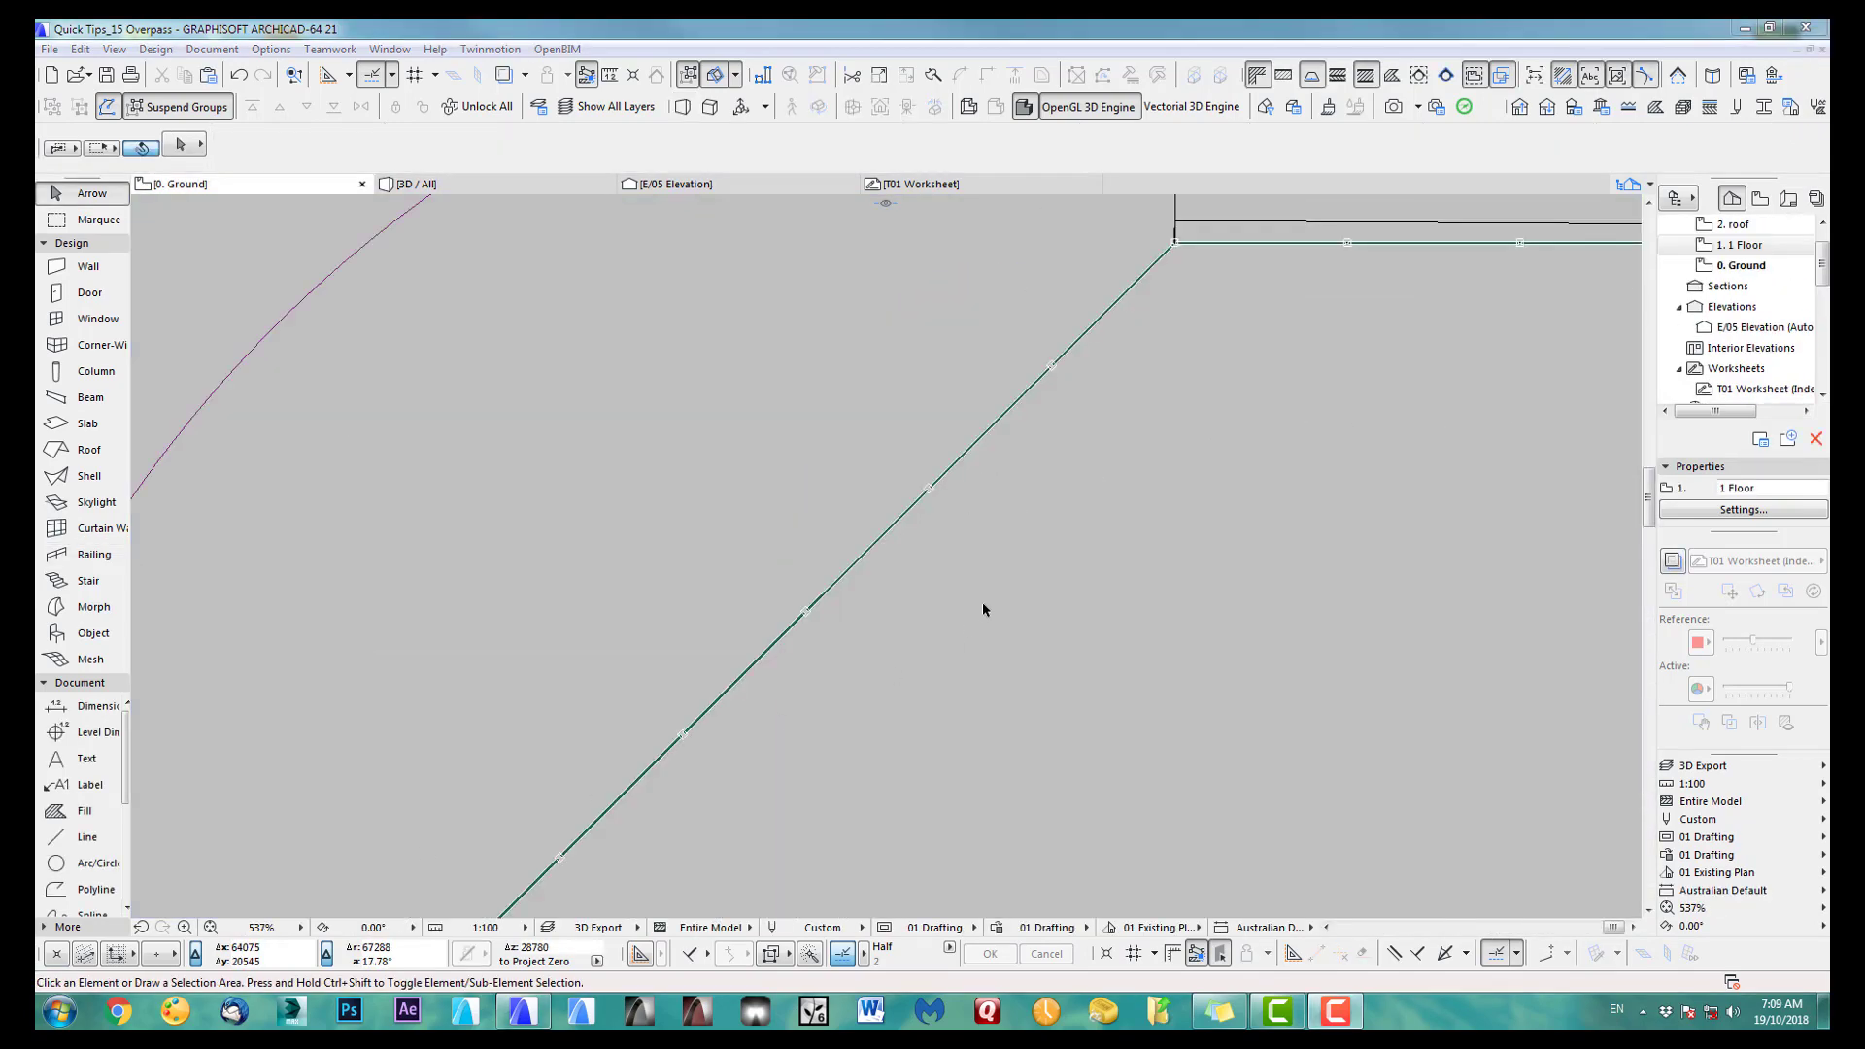
scroll(1071, 497, down, 2)
middle_drag(1071, 497, 1025, 552)
scroll(1026, 551, down, 3)
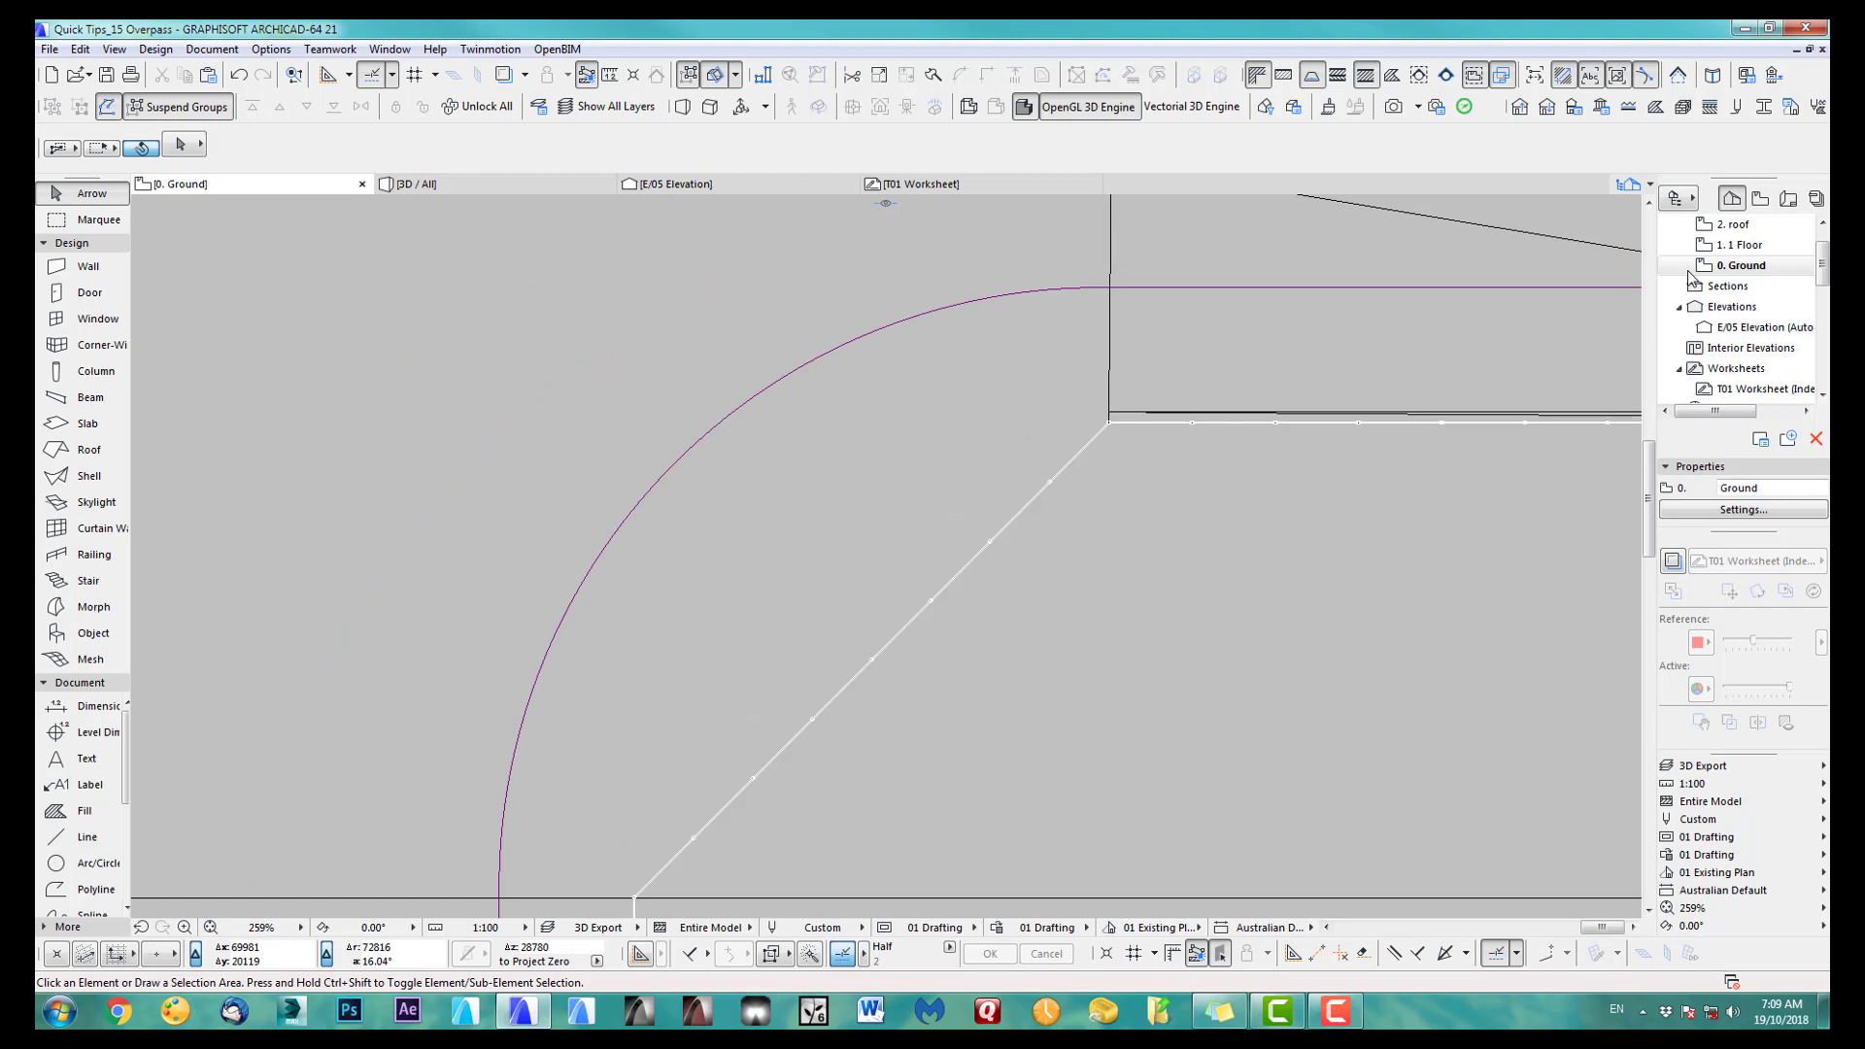
right_click(1746, 248)
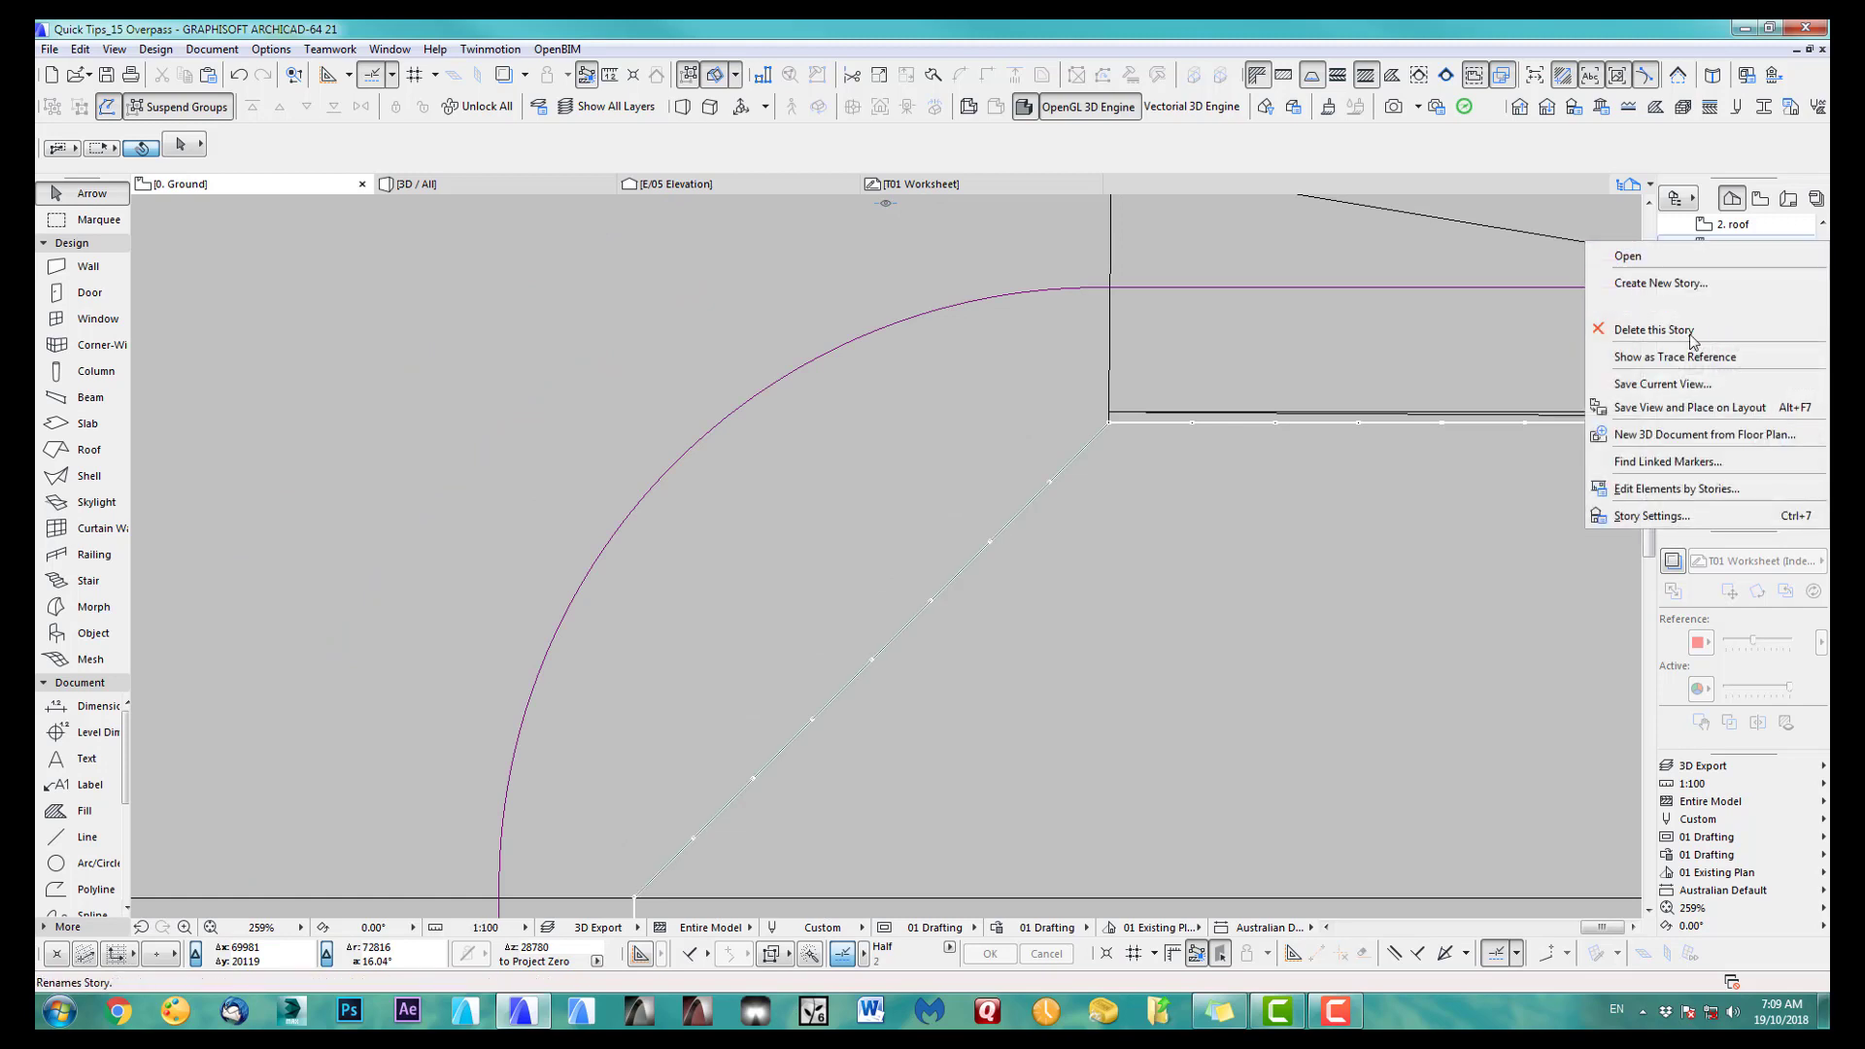
click(1677, 357)
Step: Curve the railing's diagonal edge at the upper bend to follow the inner edge of the curved ramp
middle_drag(1087, 616, 1147, 578)
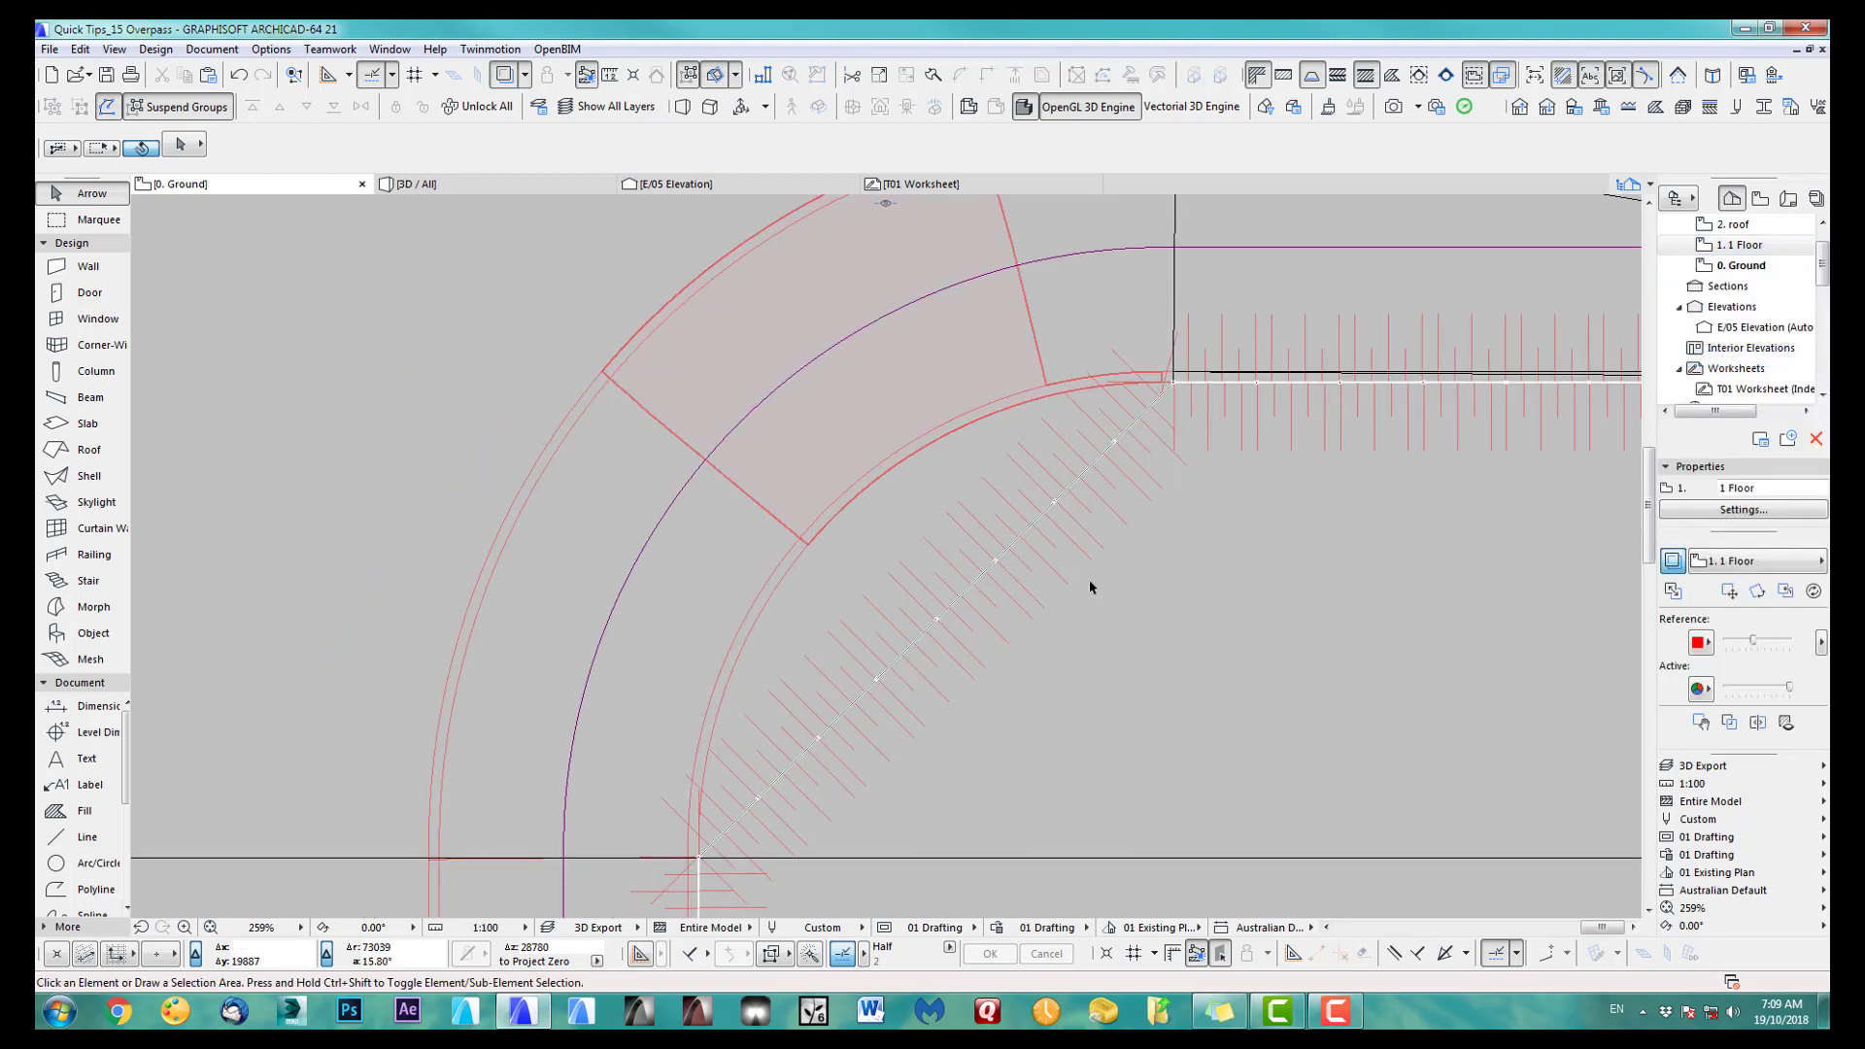
click(1011, 548)
click(1011, 548)
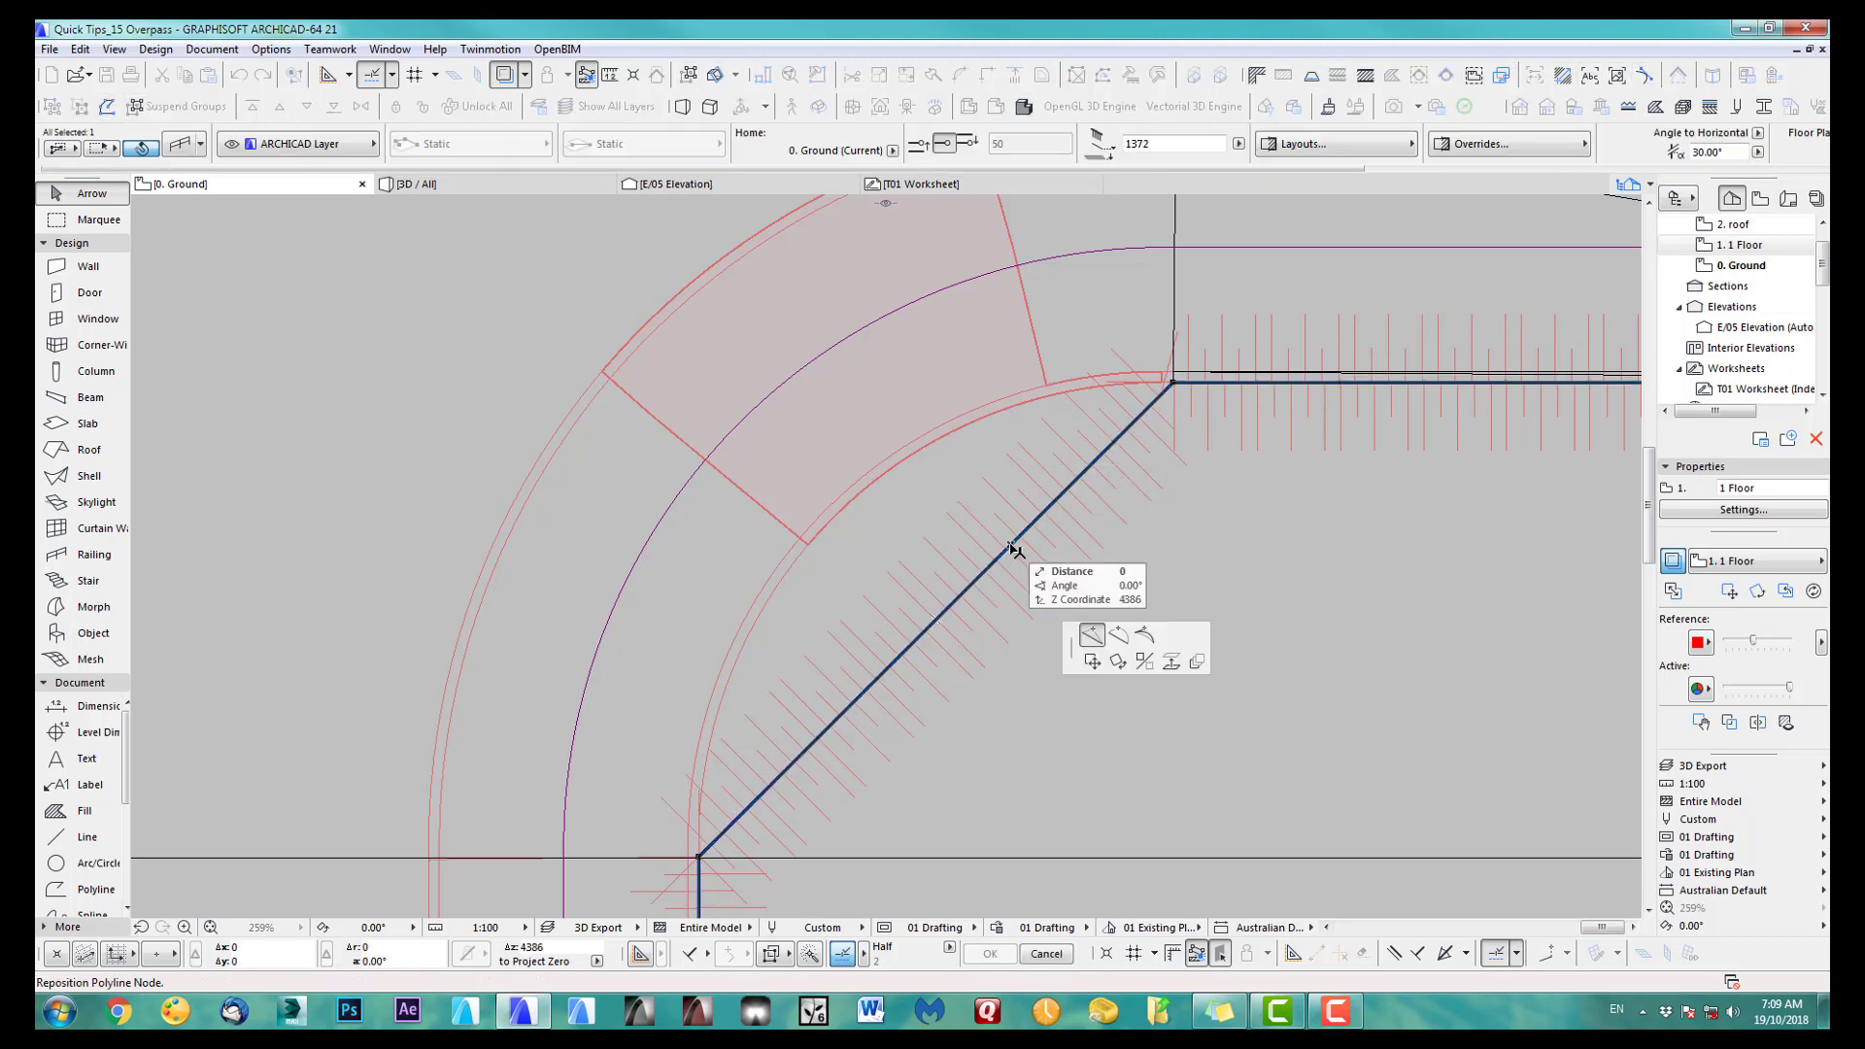
click(1144, 634)
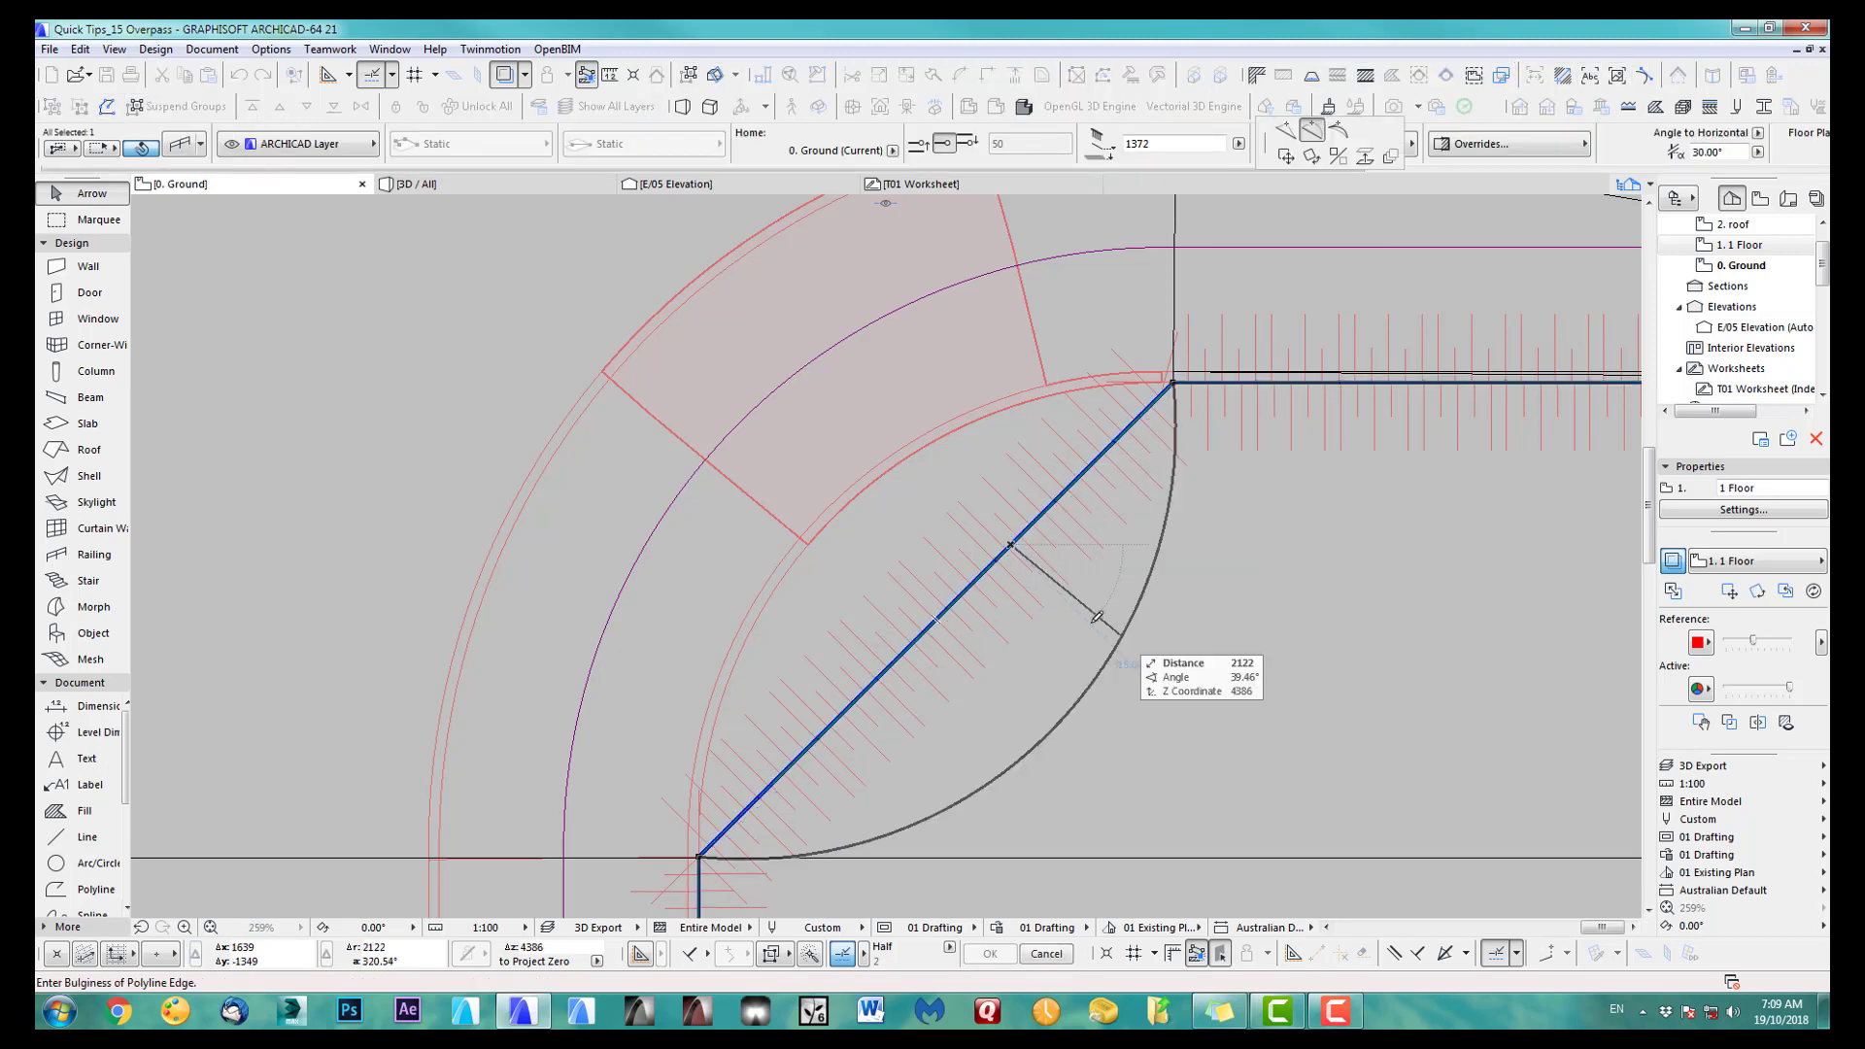
click(865, 481)
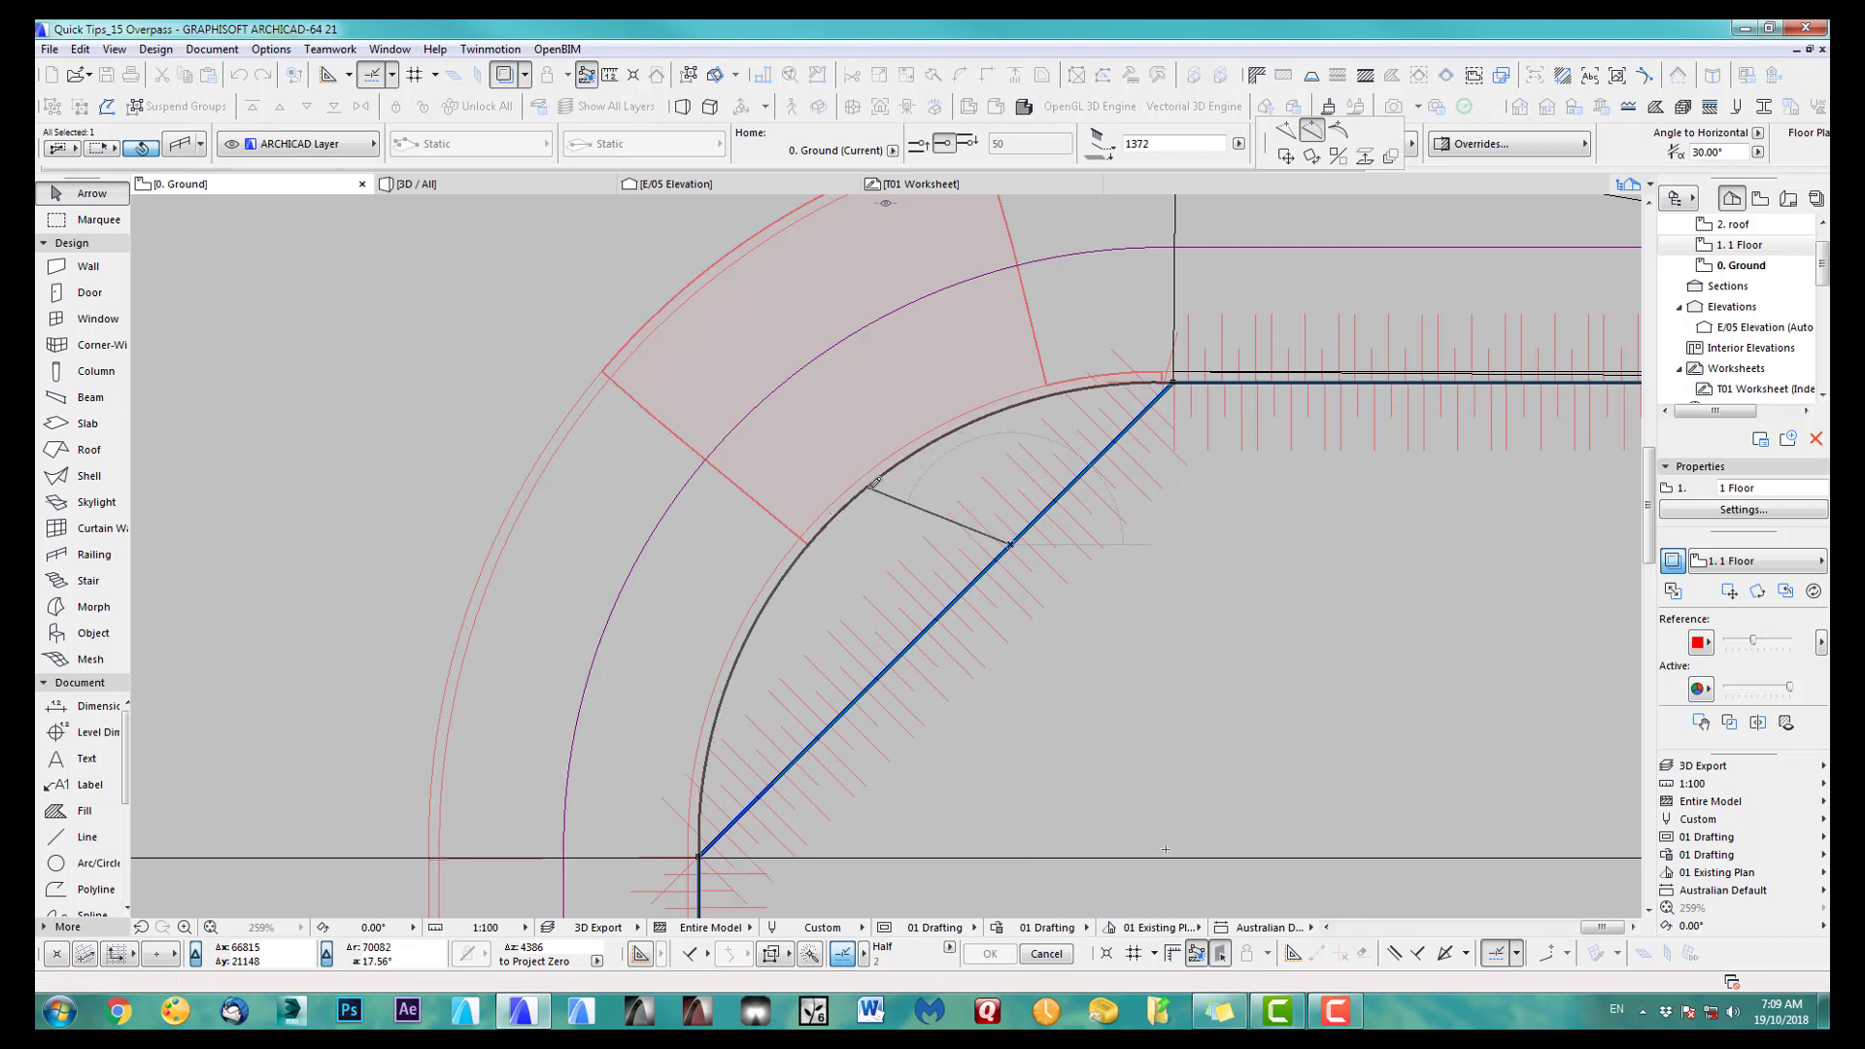
Step: Curve the railing's diagonal edge at the lower bend to follow the curved ramp's outer edge, and check it in 3D
scroll(1020, 512, down, 6)
middle_drag(1012, 658, 1023, 487)
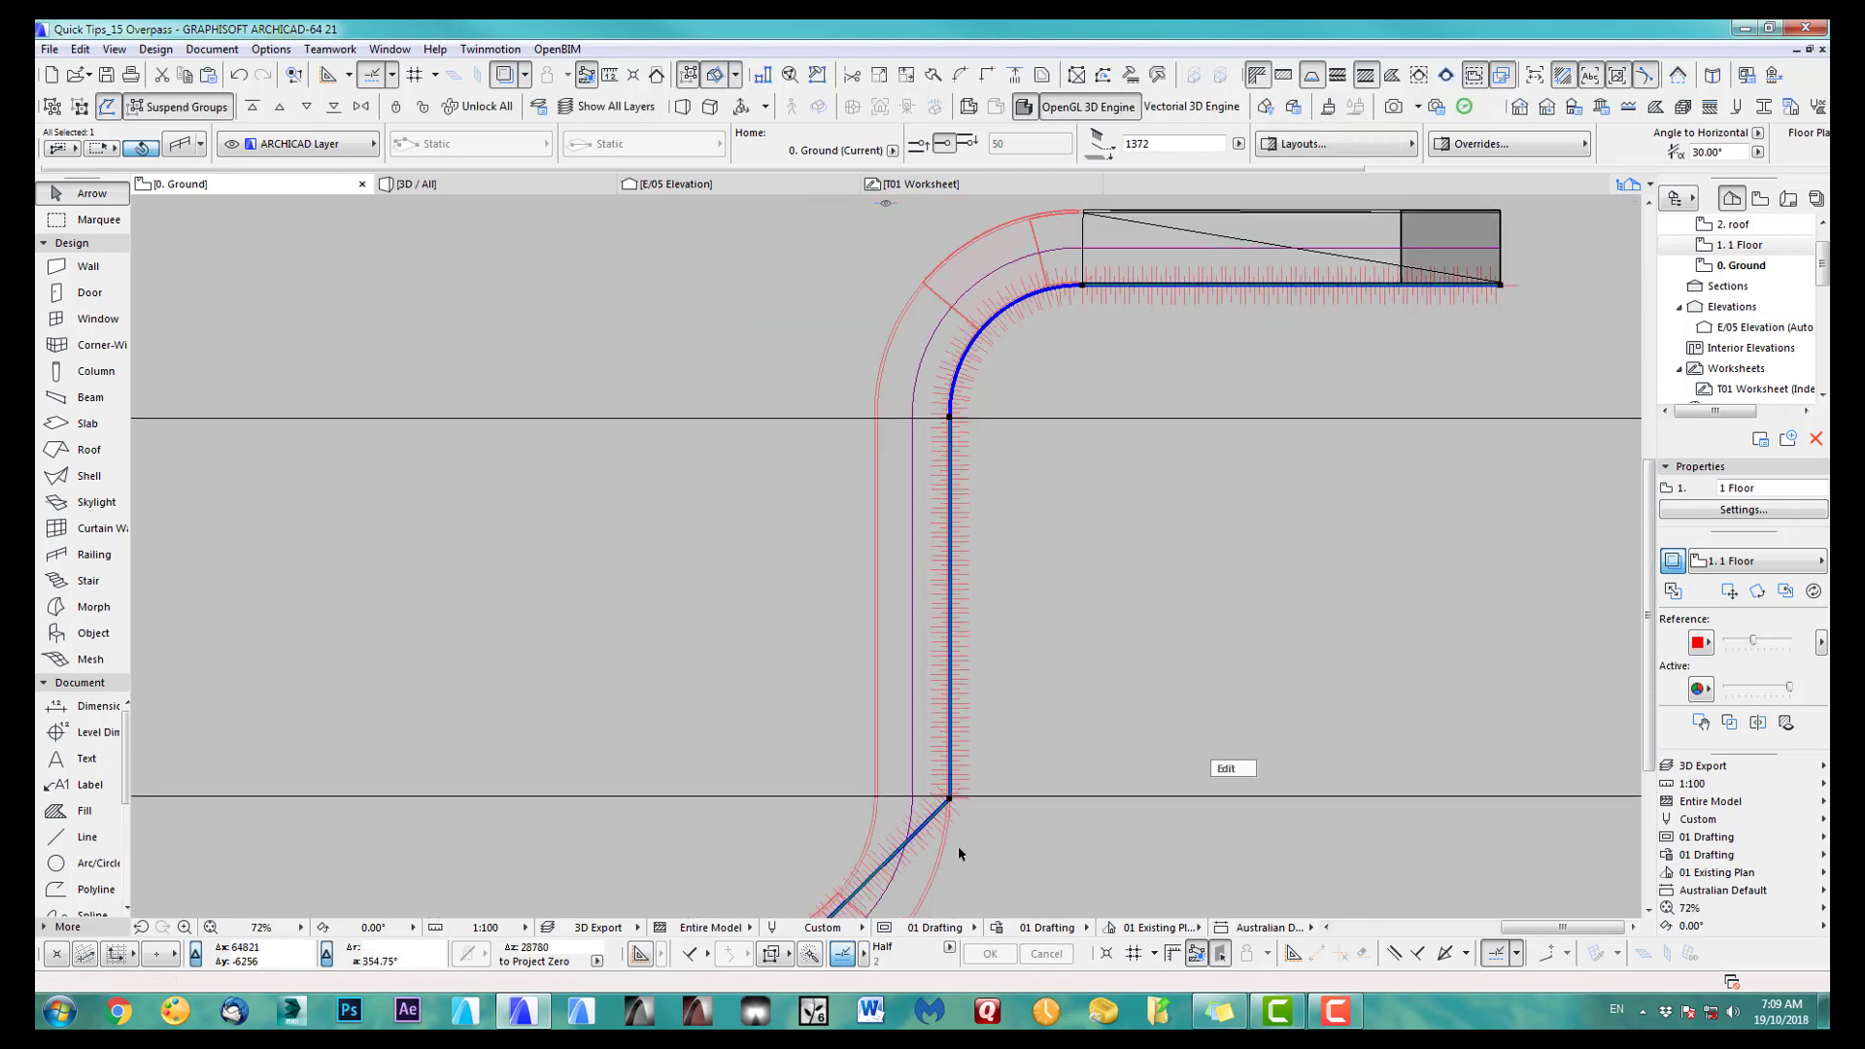
scroll(957, 846, up, 3)
middle_drag(1002, 704, 1071, 502)
scroll(932, 709, up, 4)
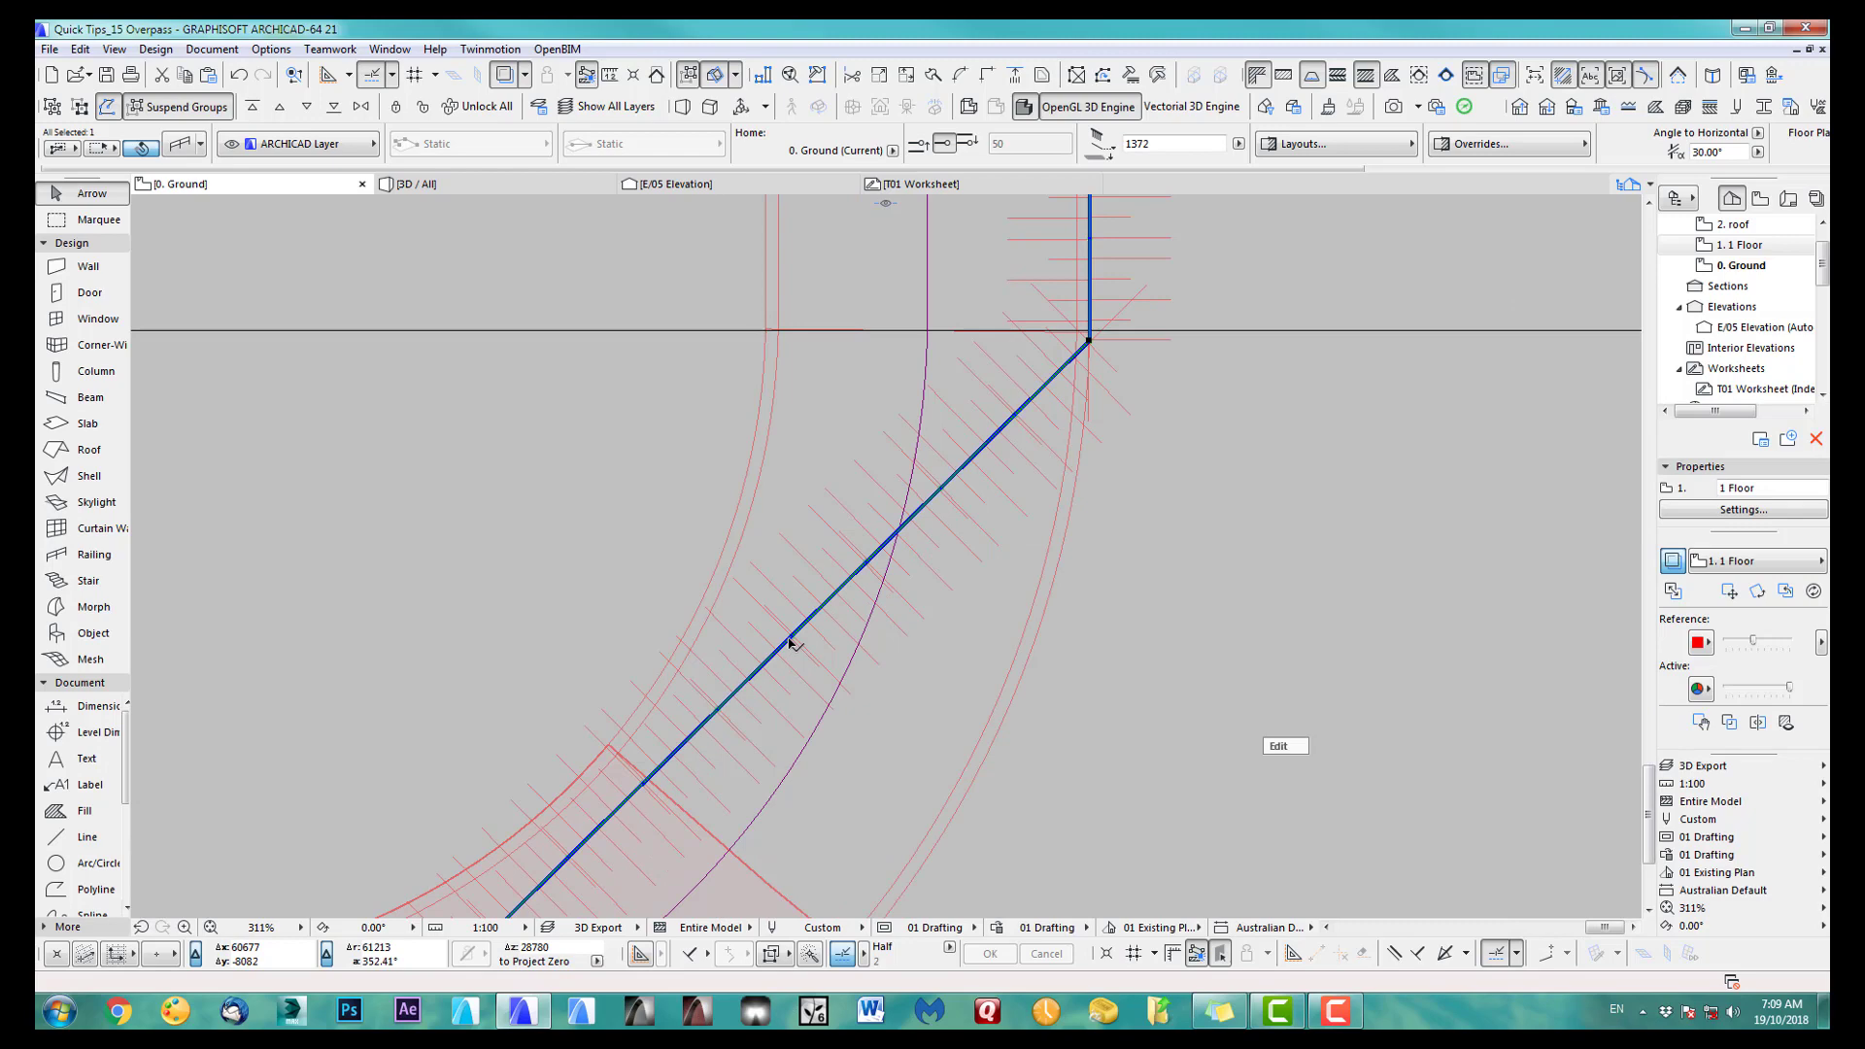
click(785, 646)
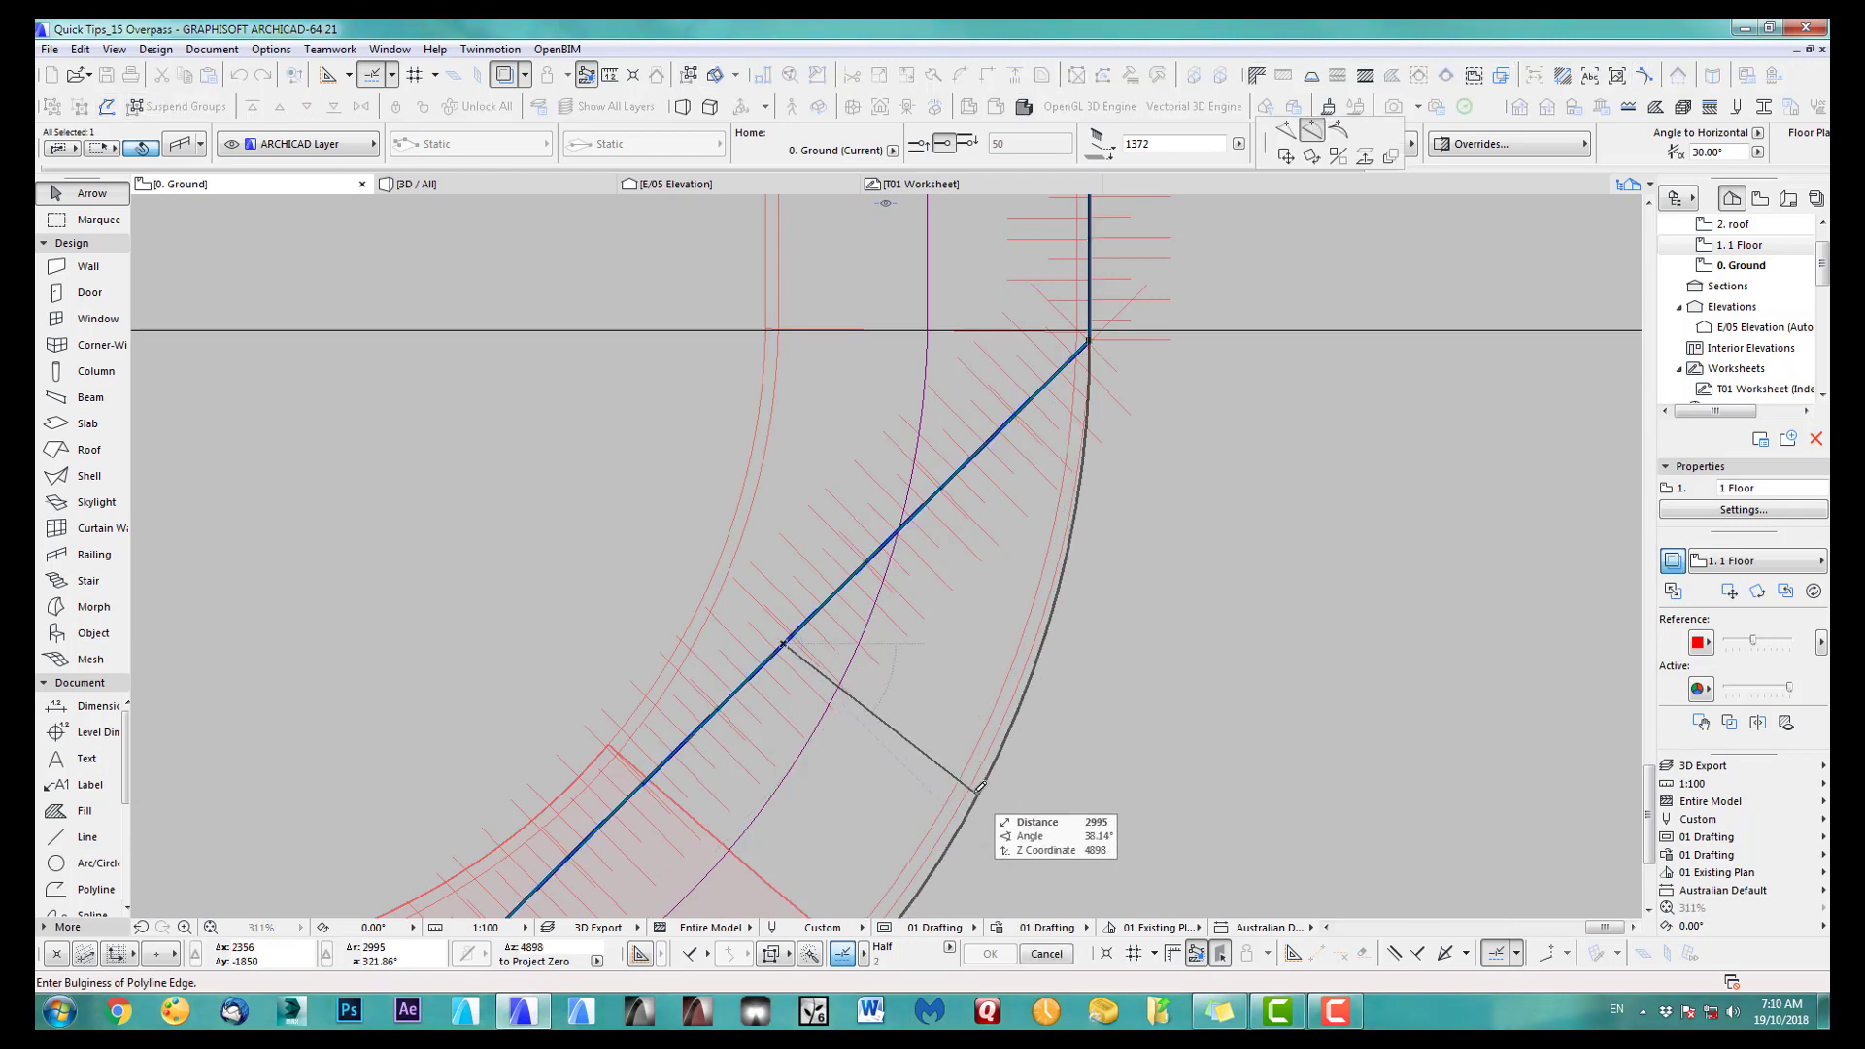
click(1082, 757)
key(Escape)
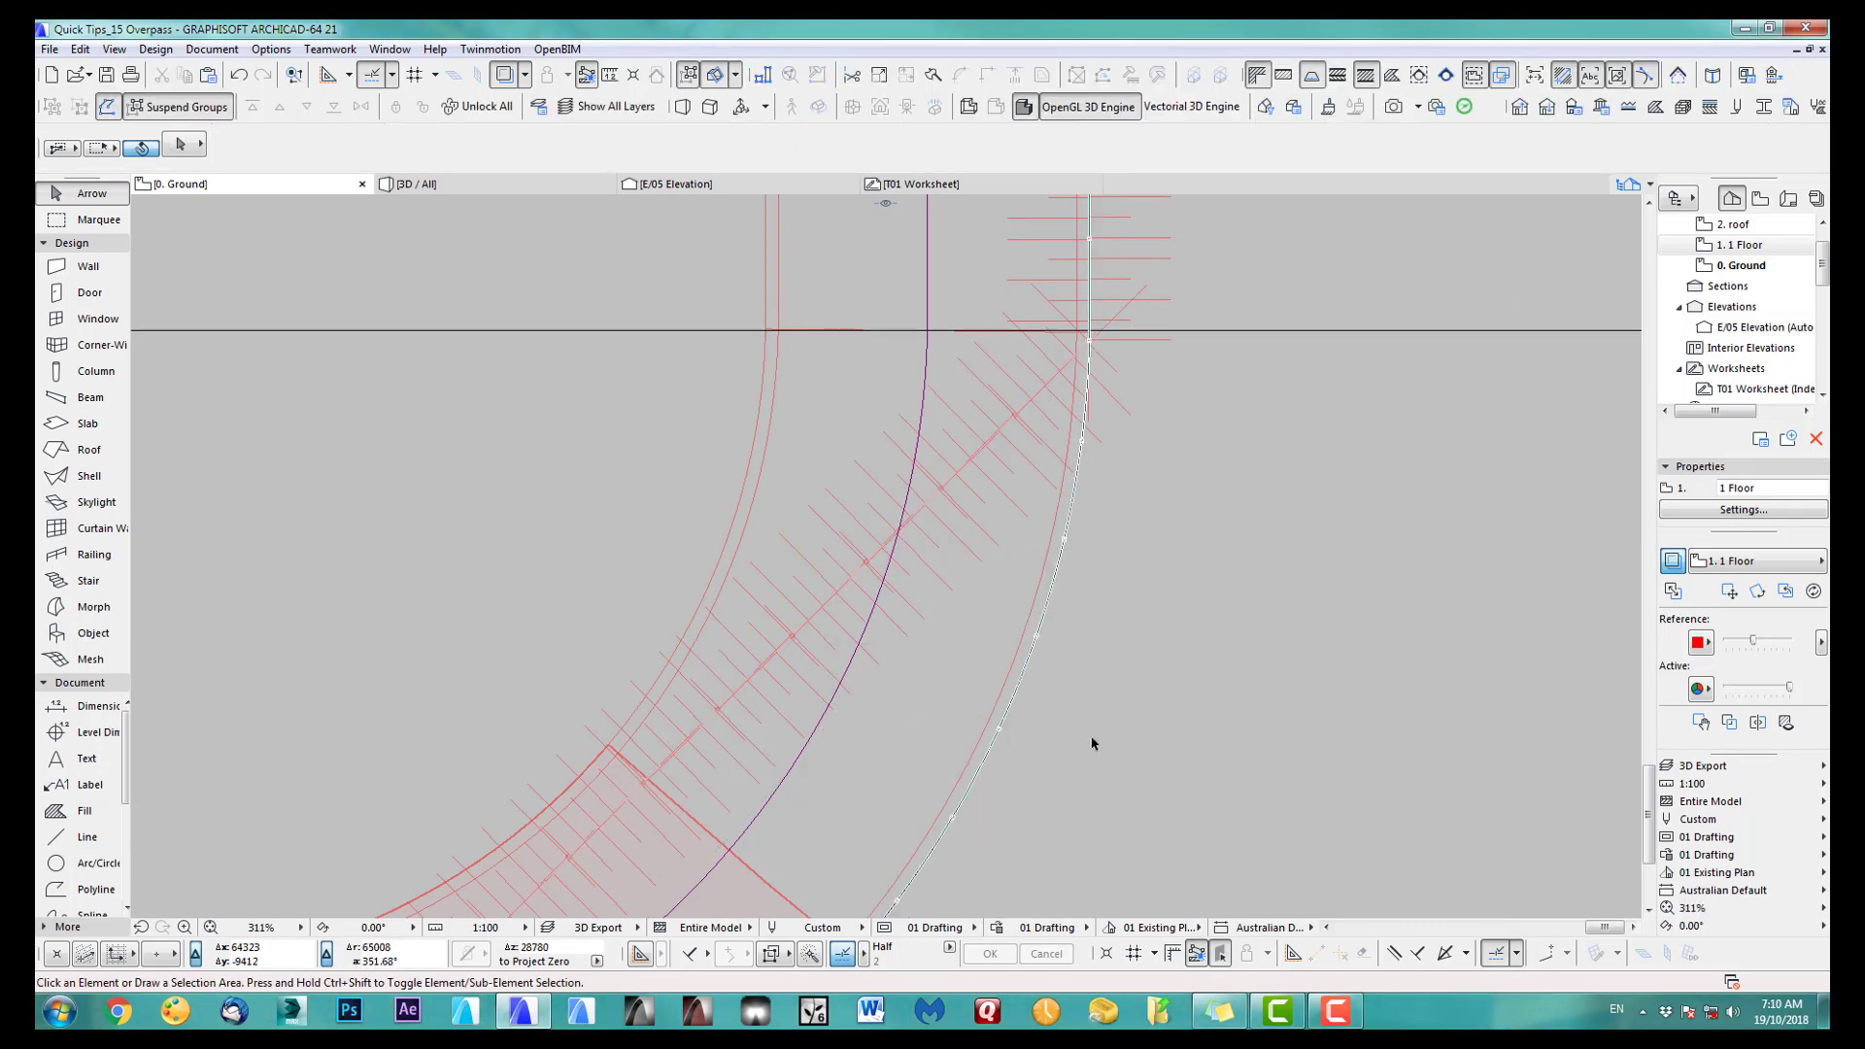
scroll(1150, 736, down, 7)
middle_drag(1150, 735, 1107, 728)
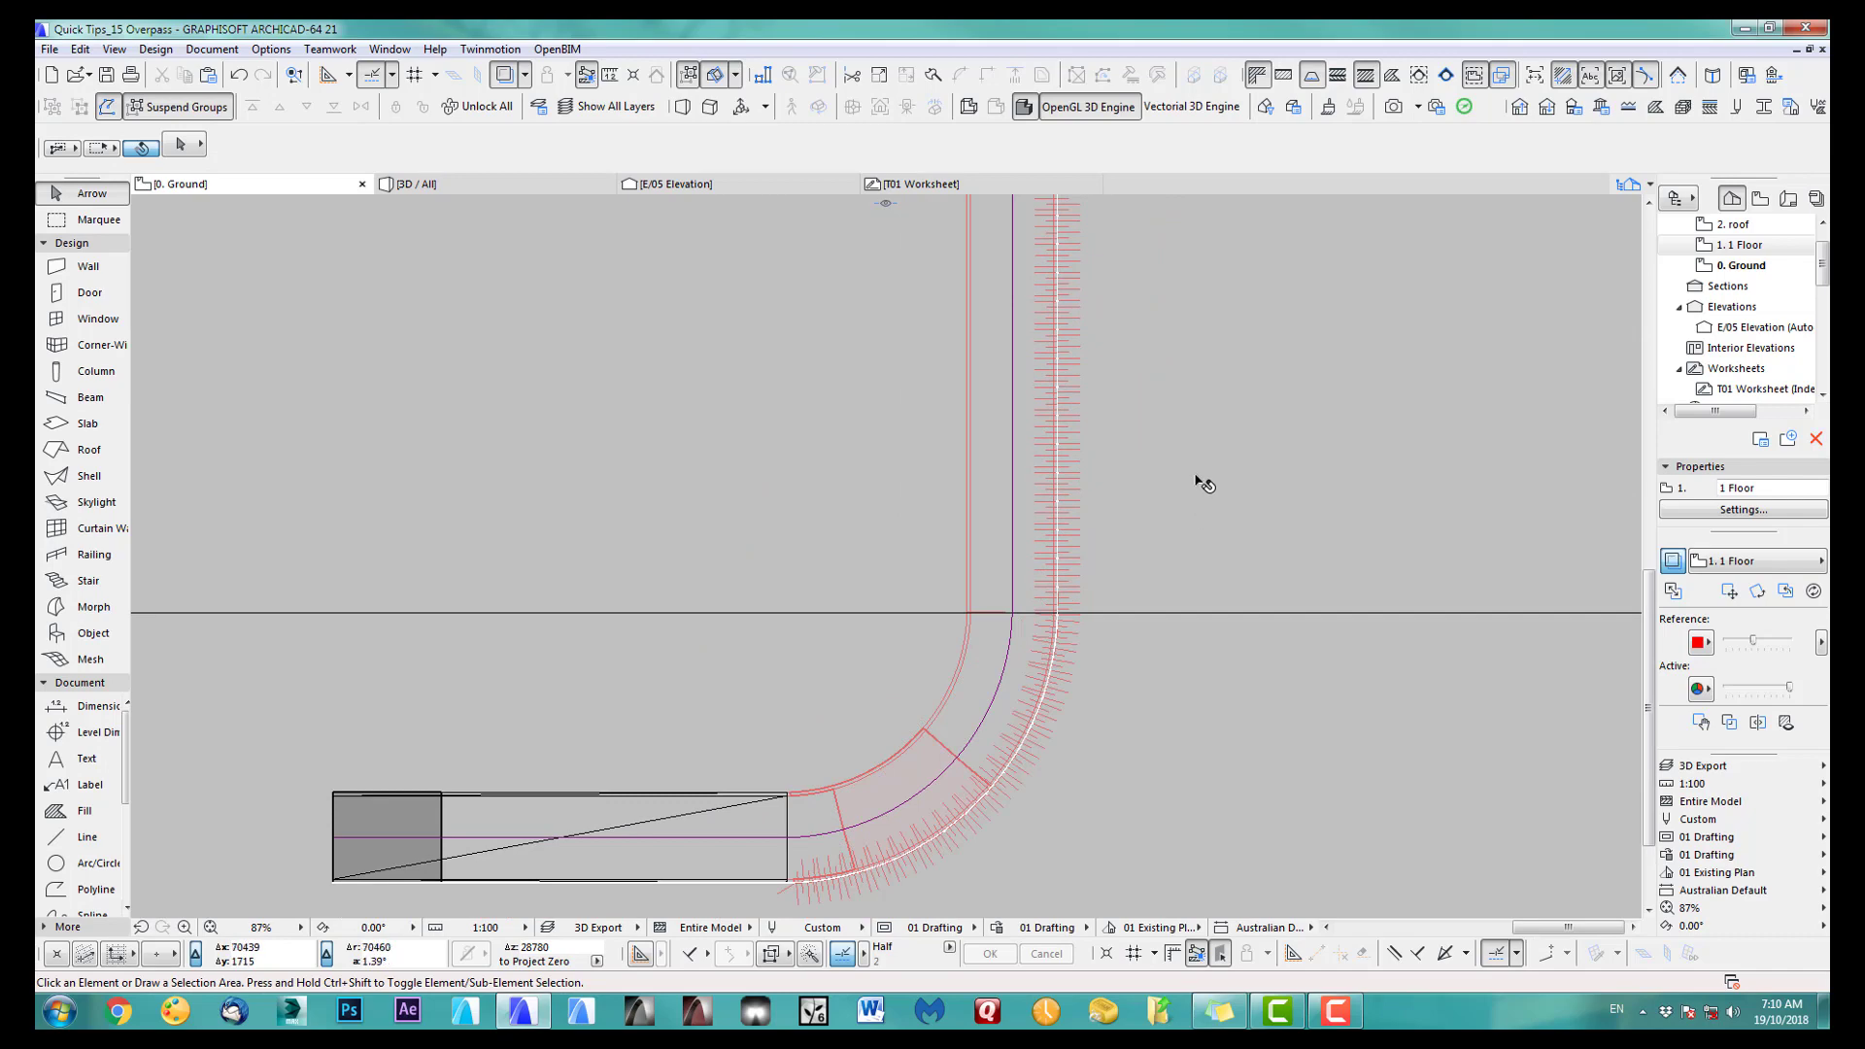
key(F3)
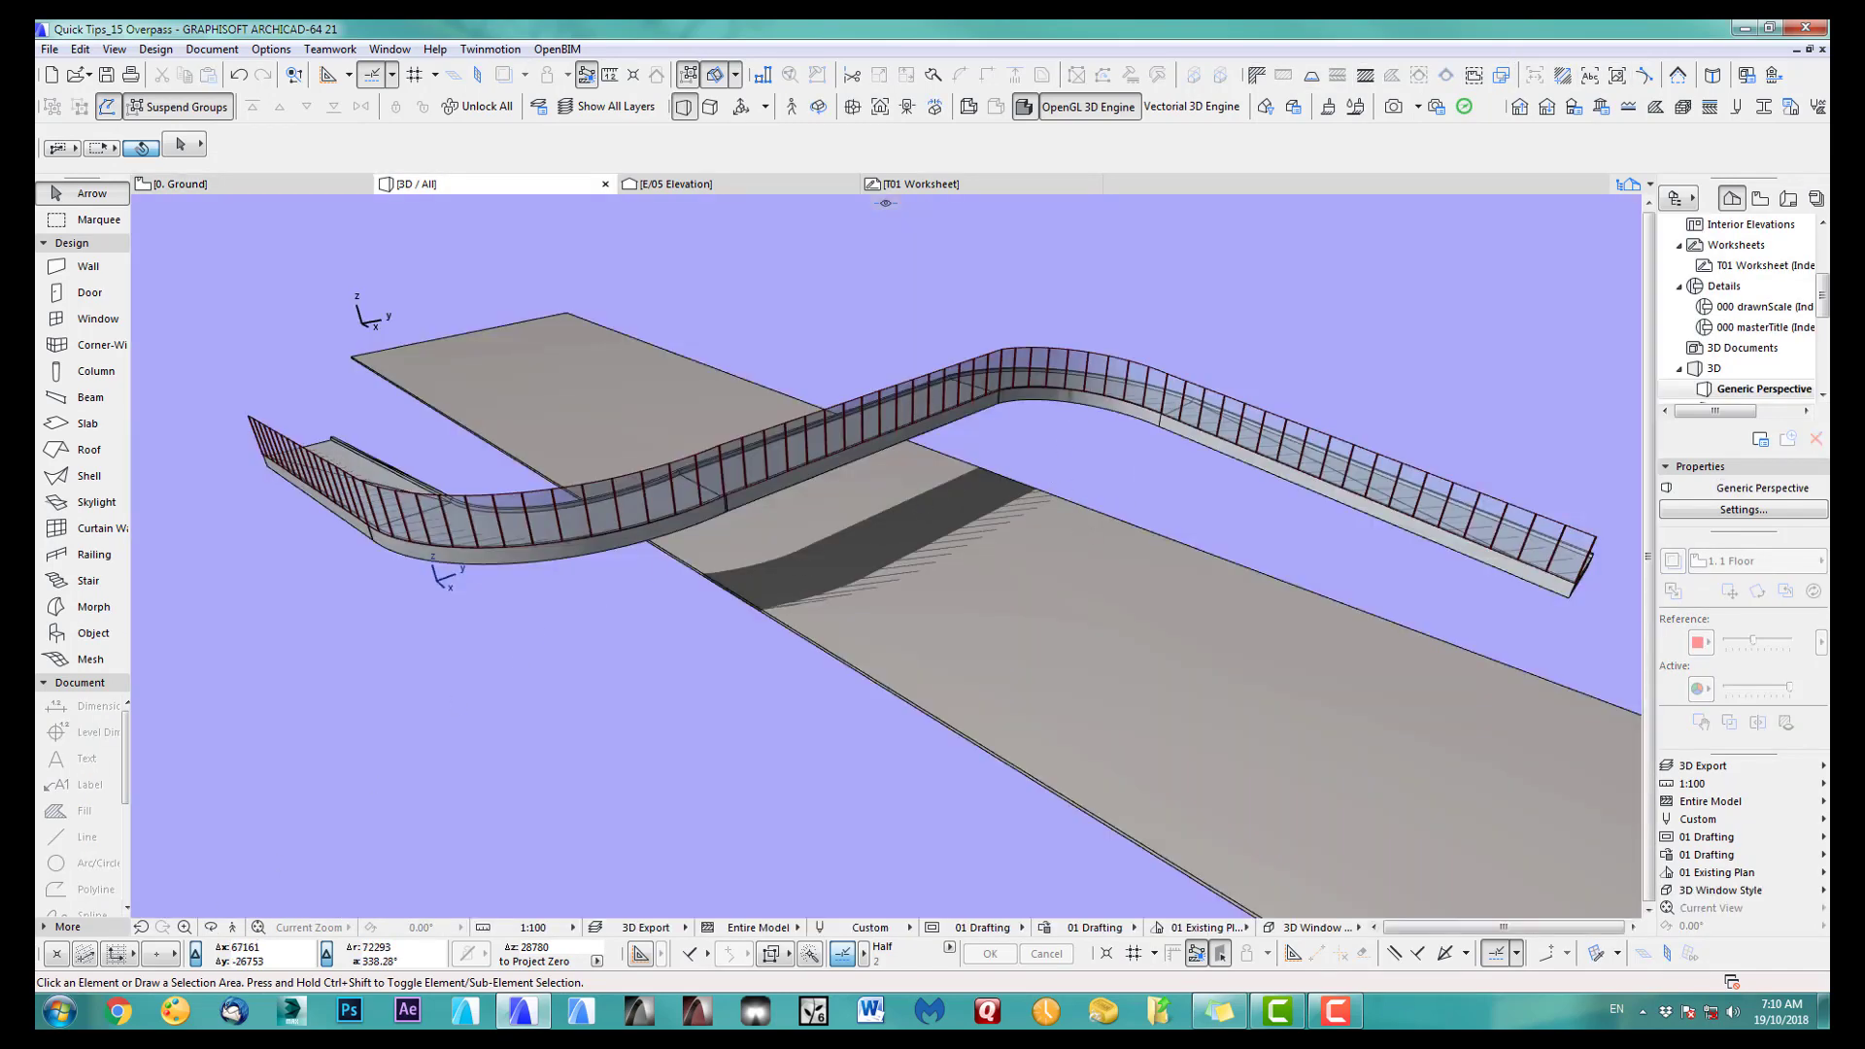
Step: In the ground floor plan, set the hidden contour line of the selected railing's panels to CENTER
key(F2)
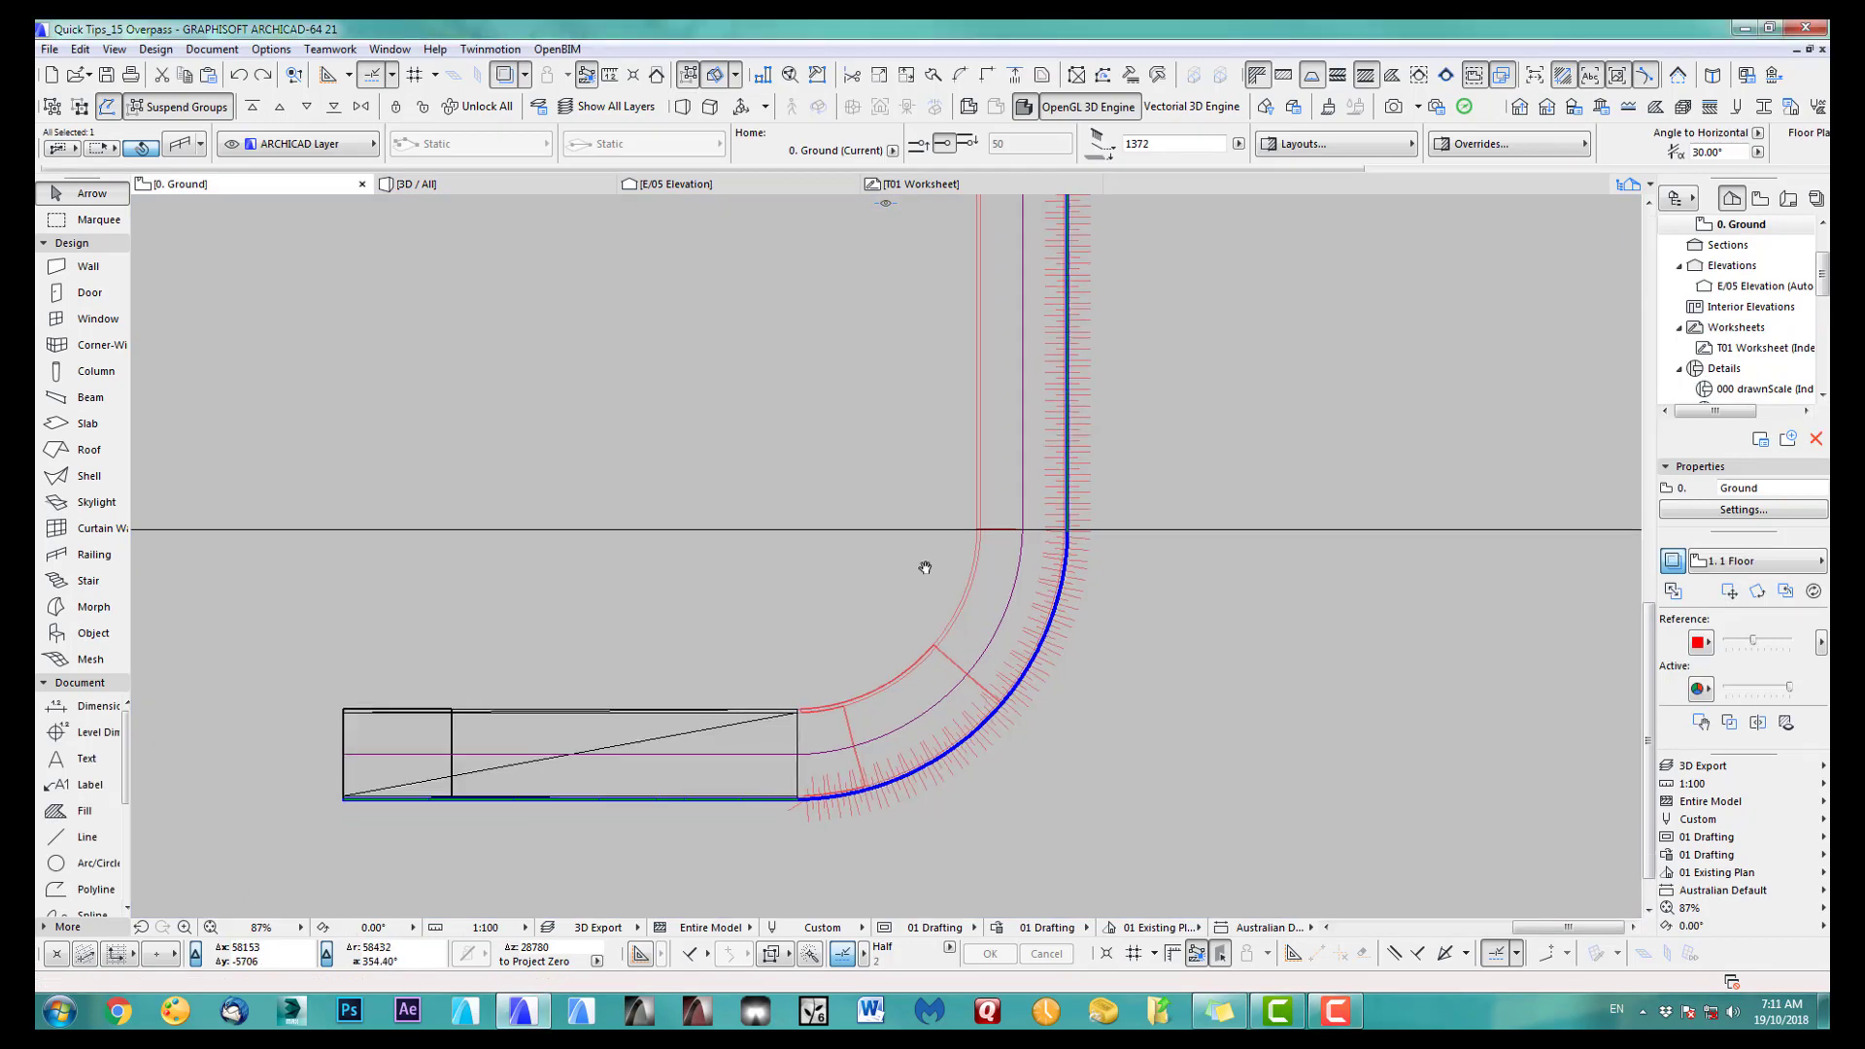
scroll(959, 680, down, 3)
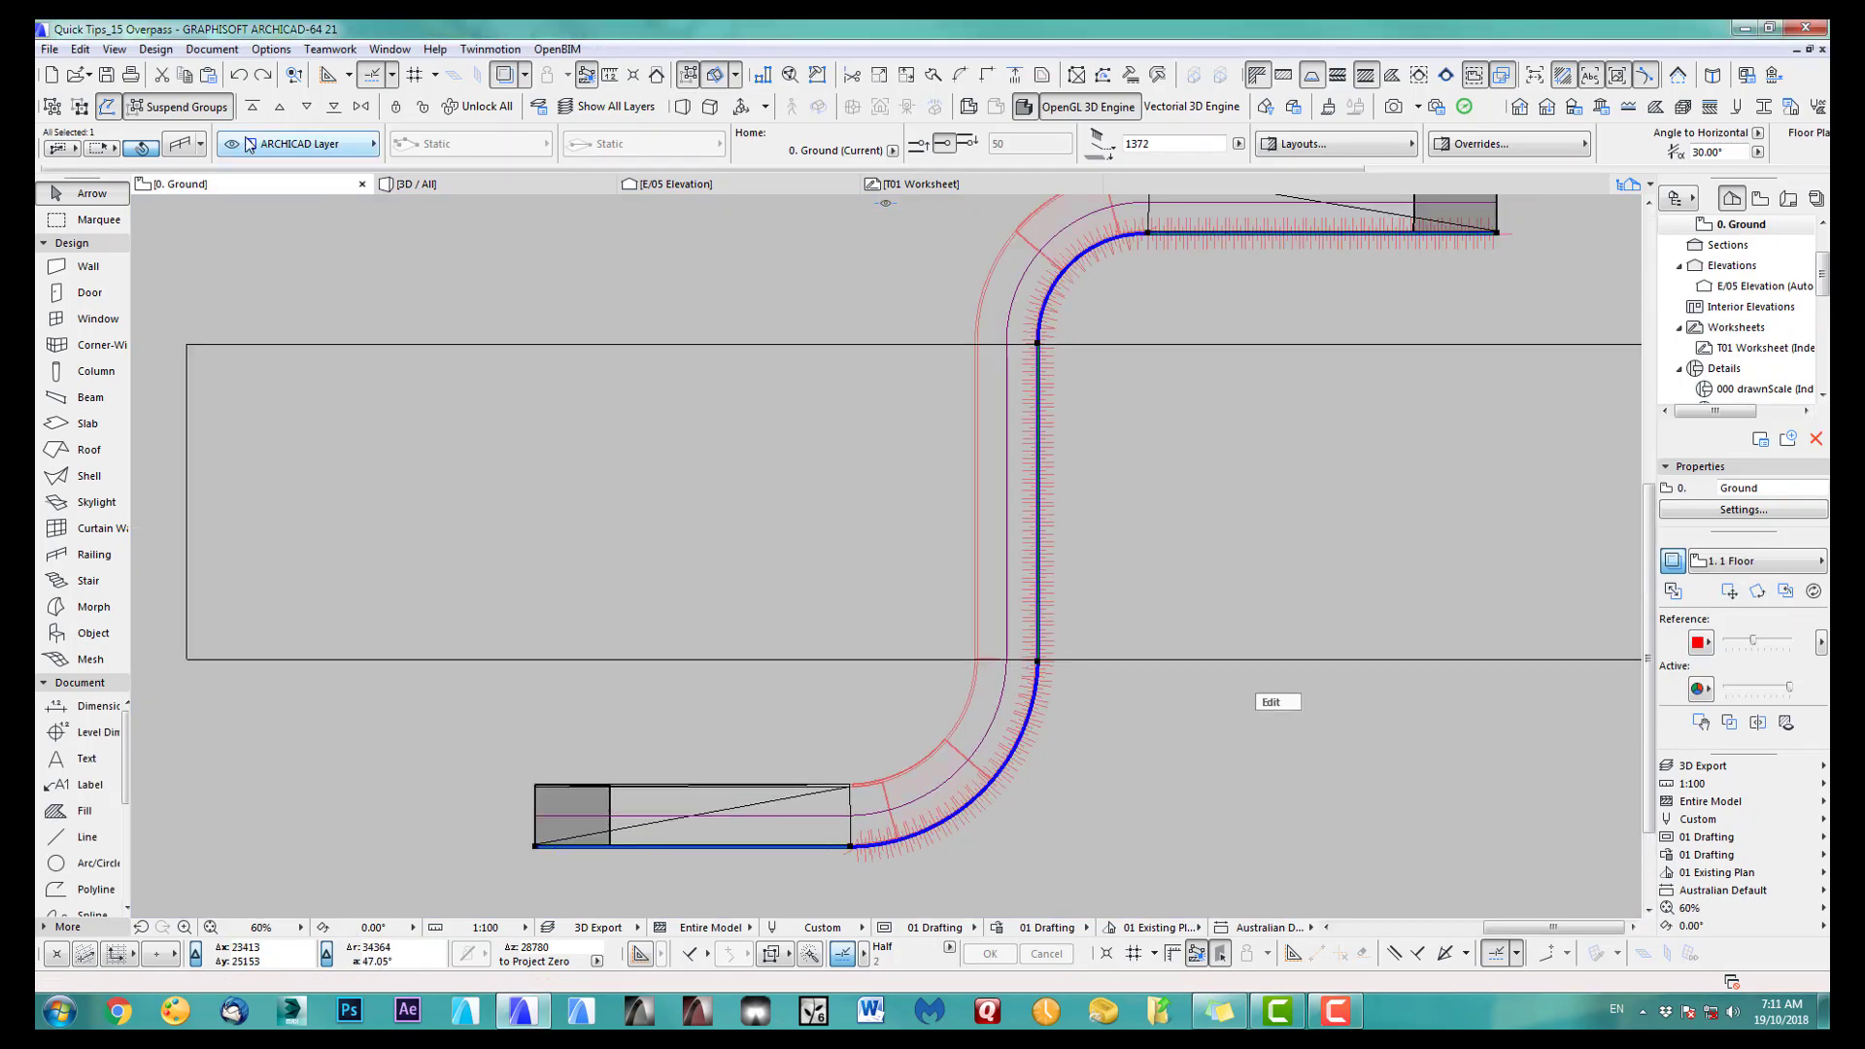
click(182, 147)
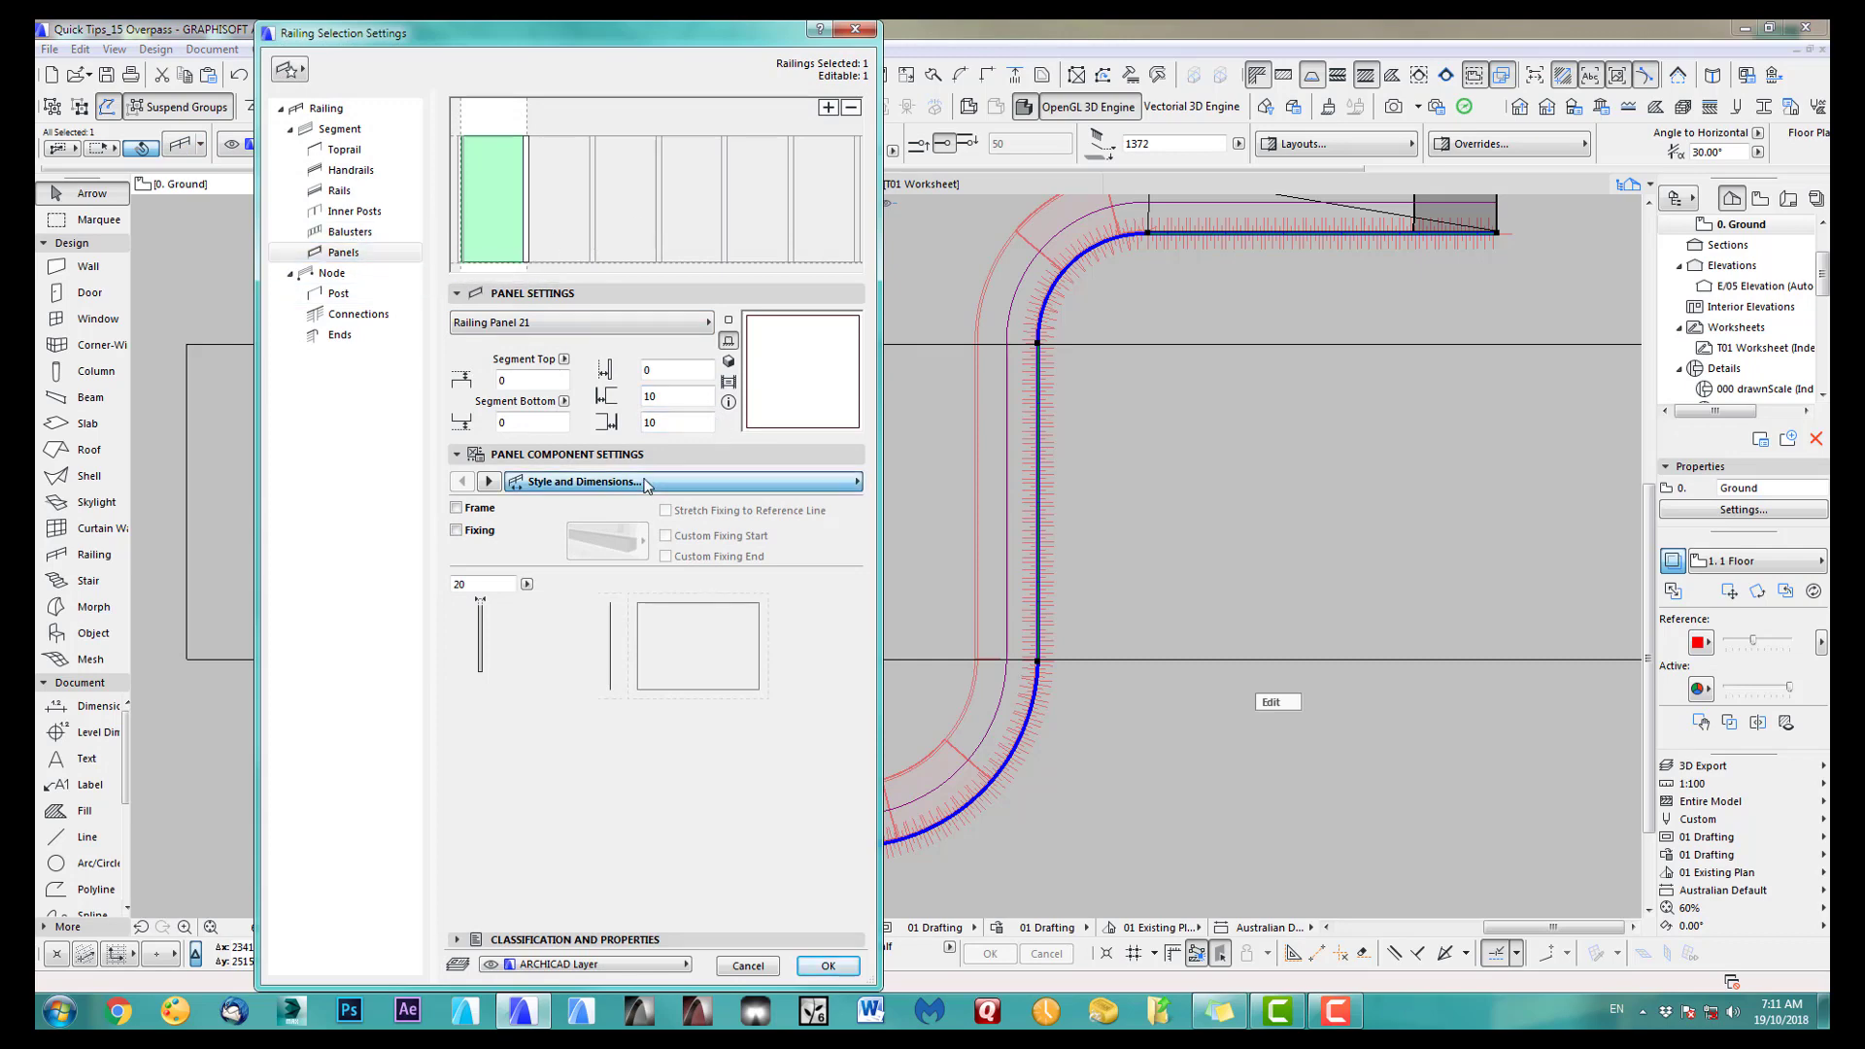
click(738, 482)
click(954, 507)
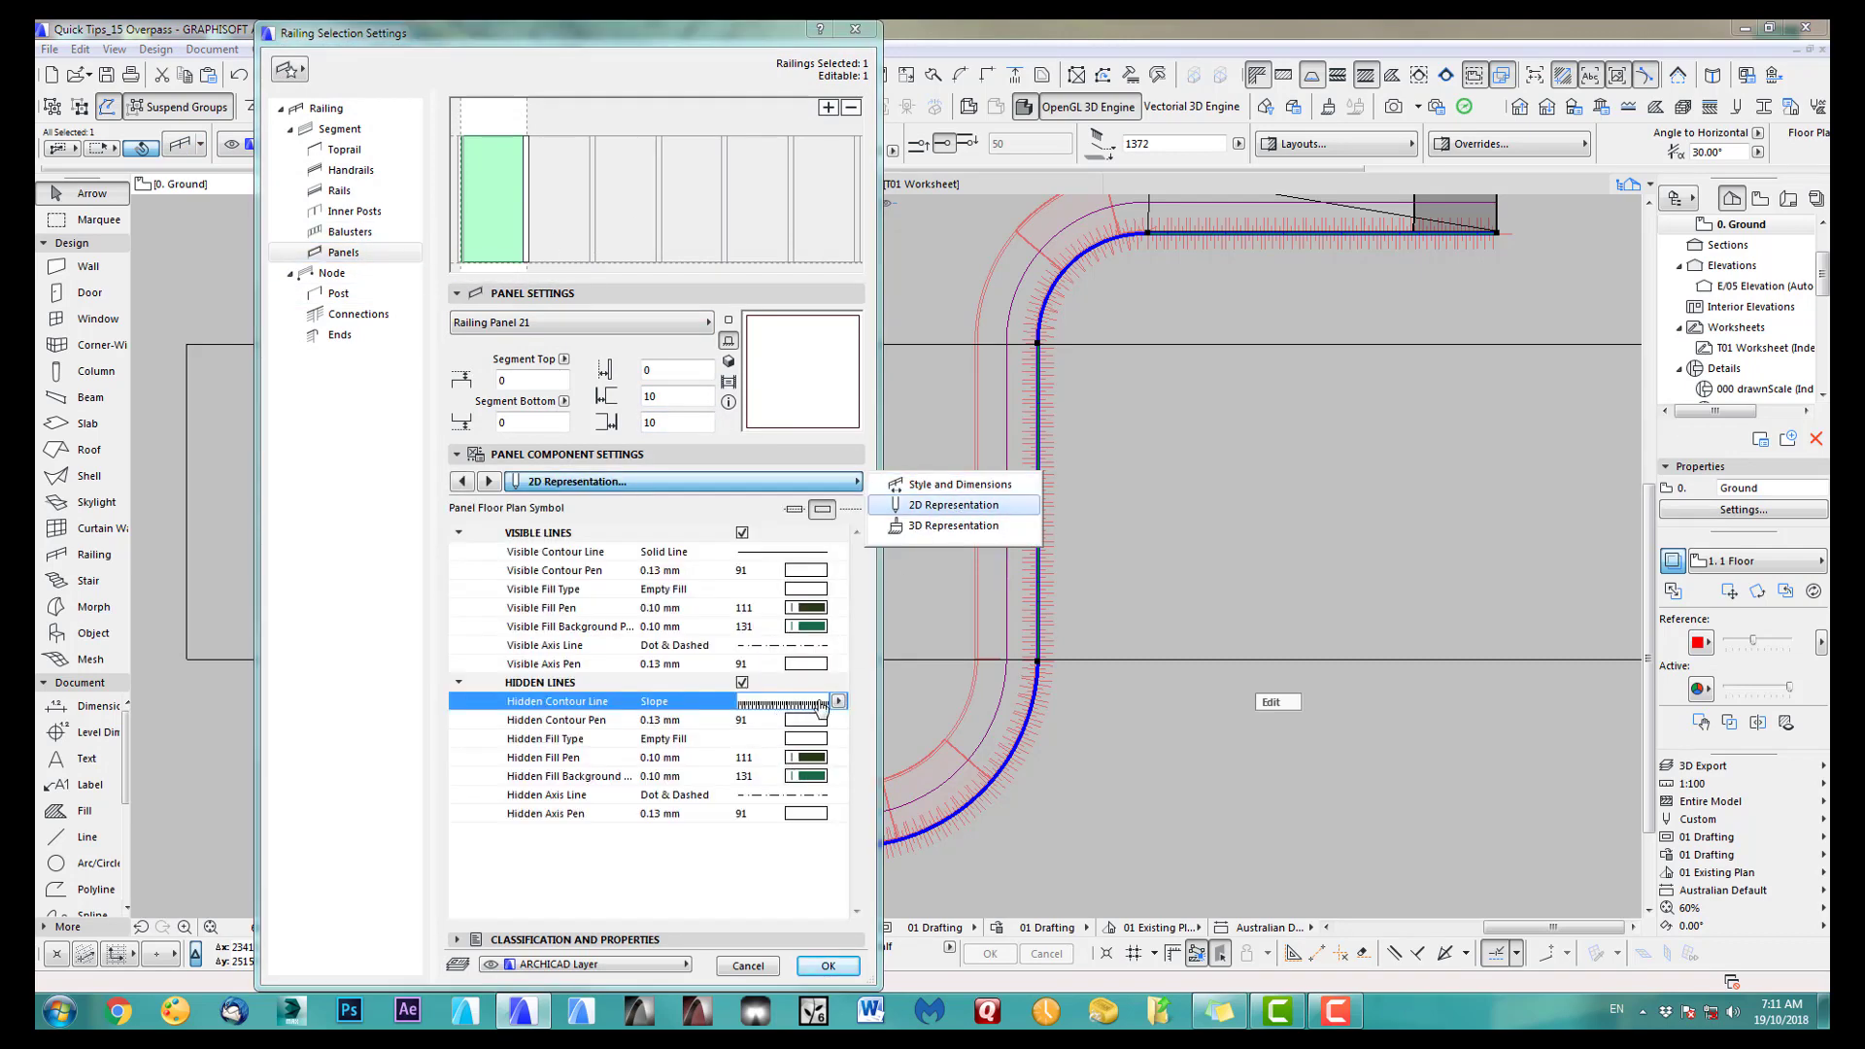
click(838, 703)
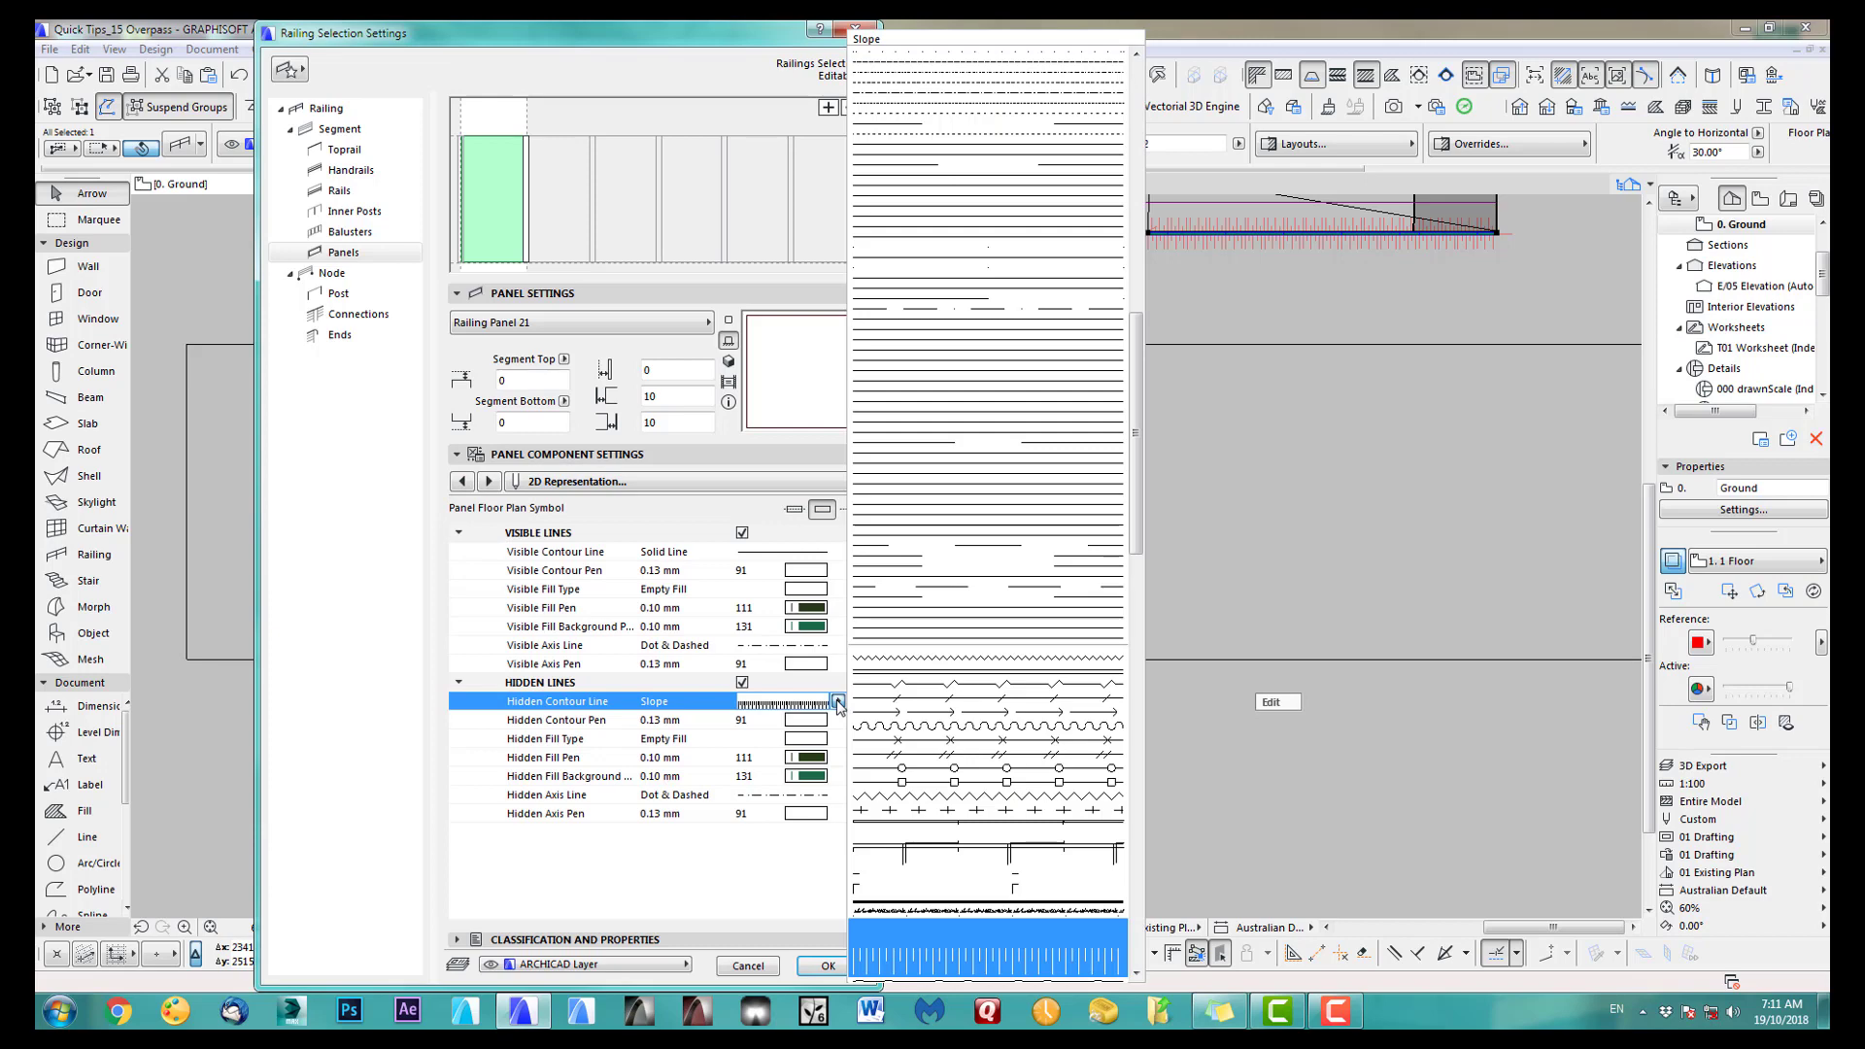
click(1008, 177)
click(827, 964)
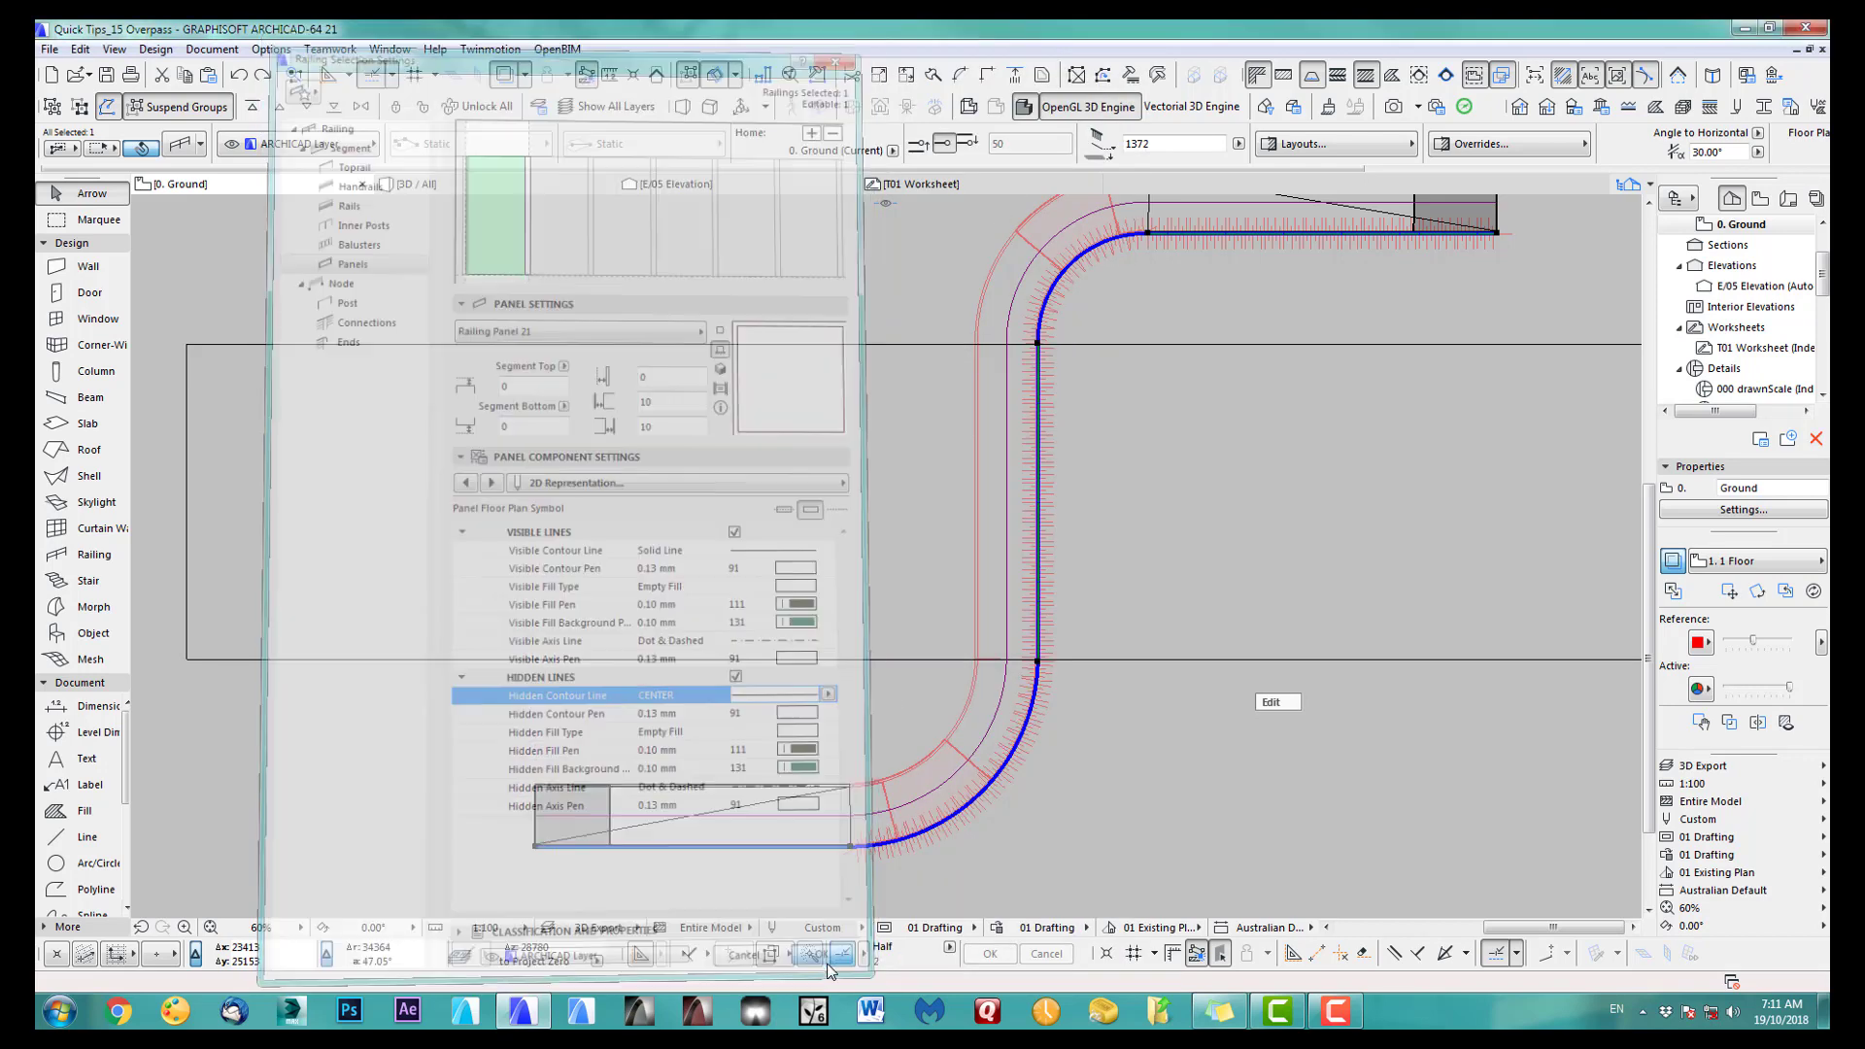
middle_drag(1077, 802, 1054, 763)
middle_drag(1032, 685, 947, 763)
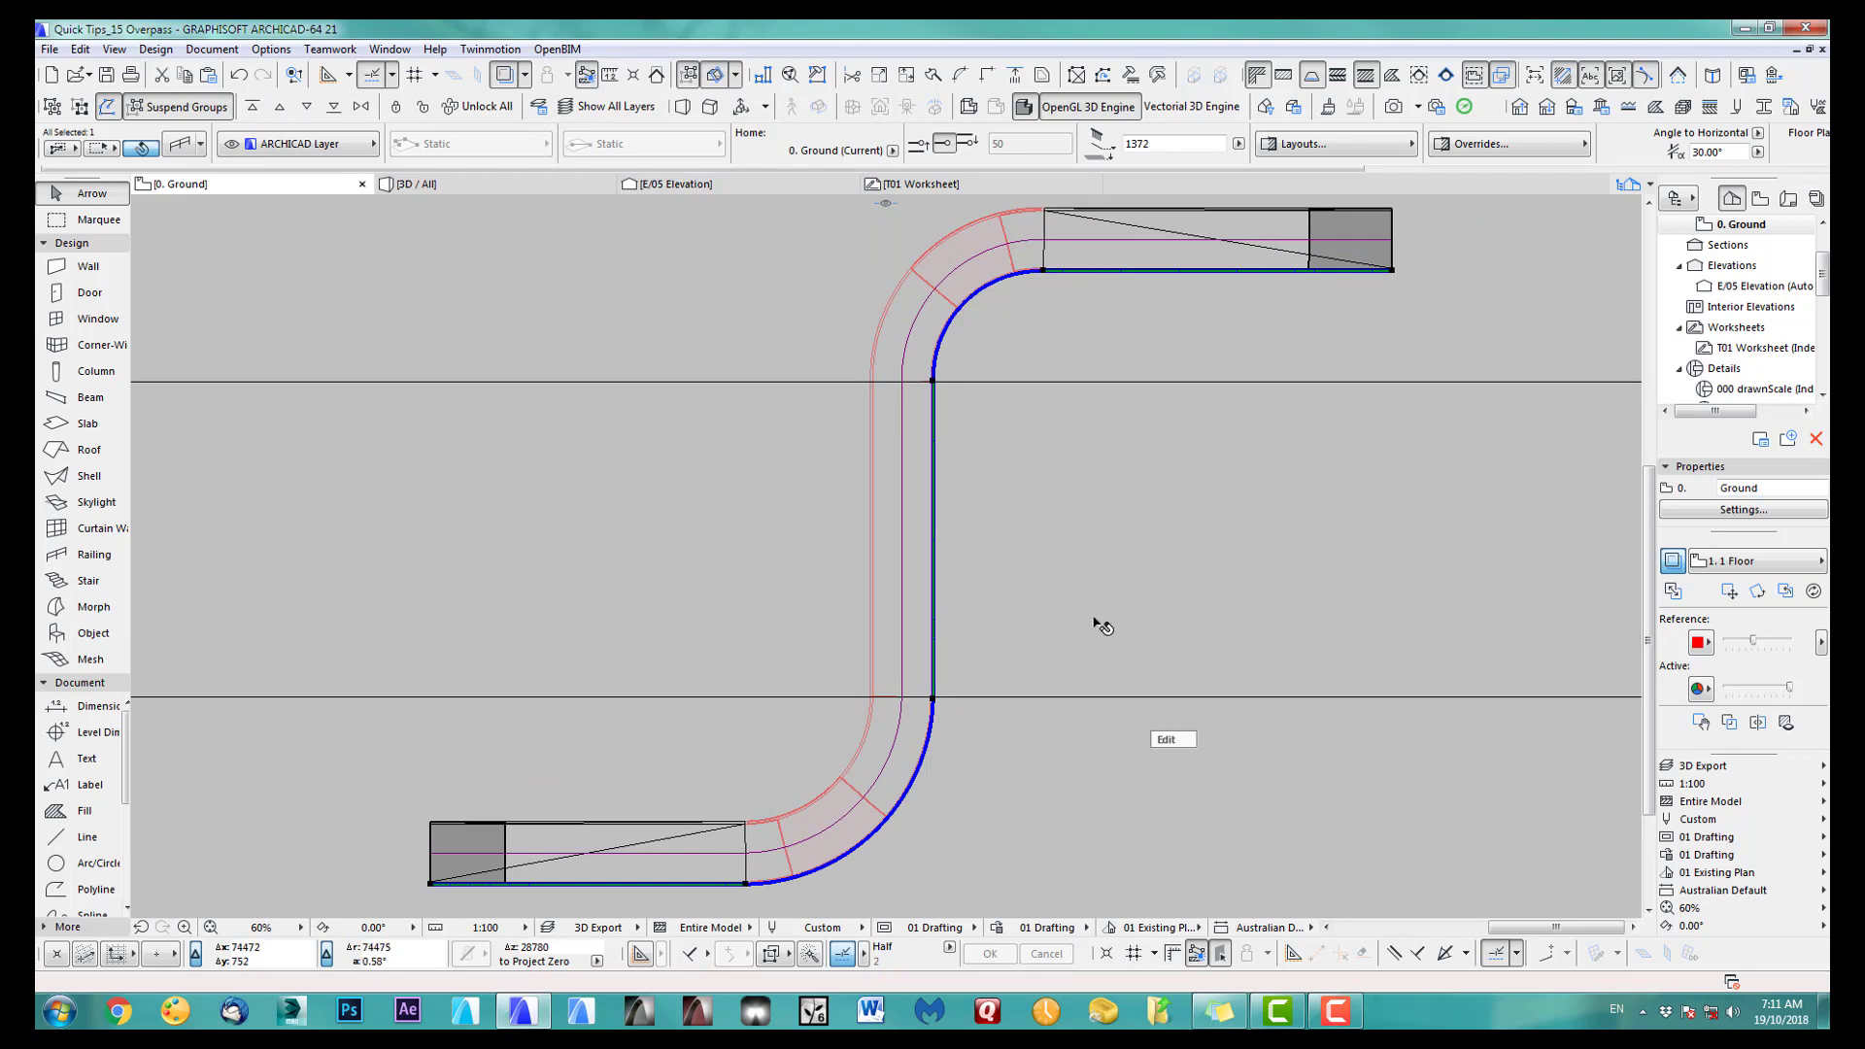
Step: In 3D, draw a second railing along the ramp's opposite edge through its straight and curved sections to the far end, and inspect it
key(Escape)
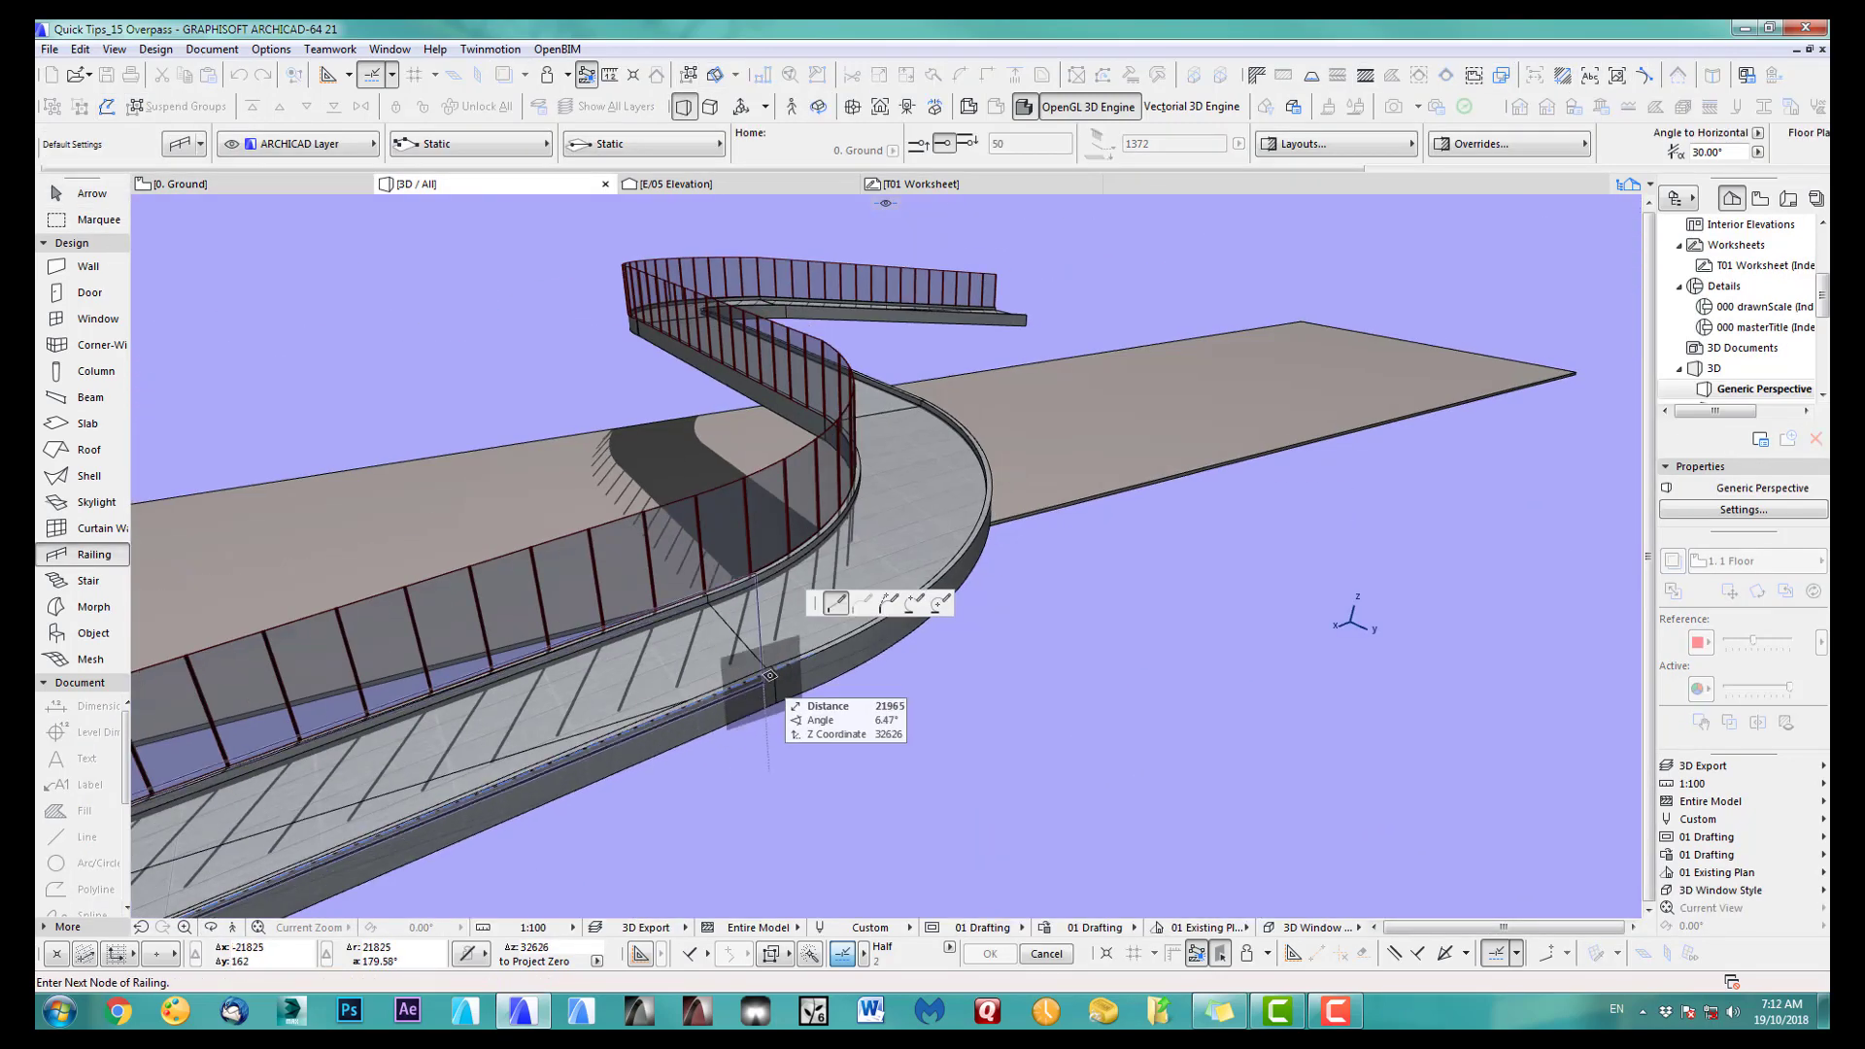
click(769, 675)
click(922, 402)
middle_drag(922, 402, 378, 825)
click(366, 699)
scroll(366, 699, up, 2)
click(545, 520)
middle_drag(544, 520, 332, 748)
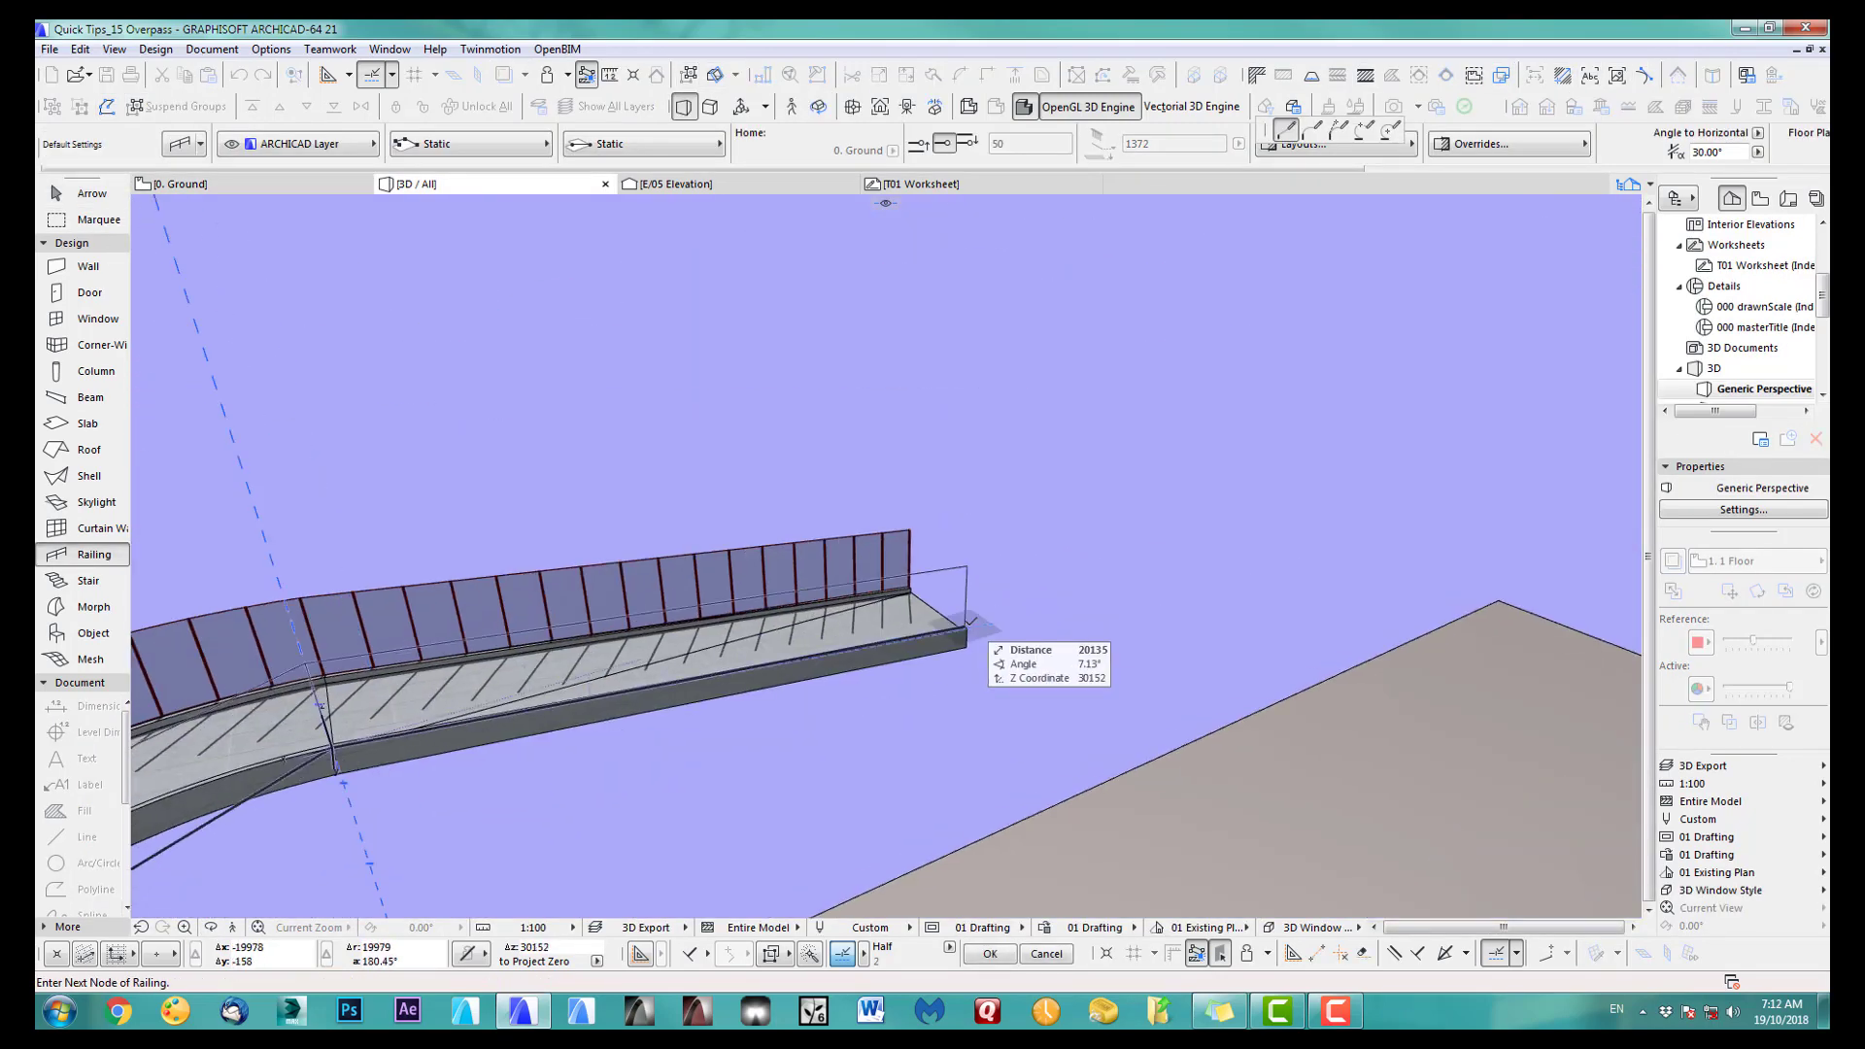
double_click(969, 630)
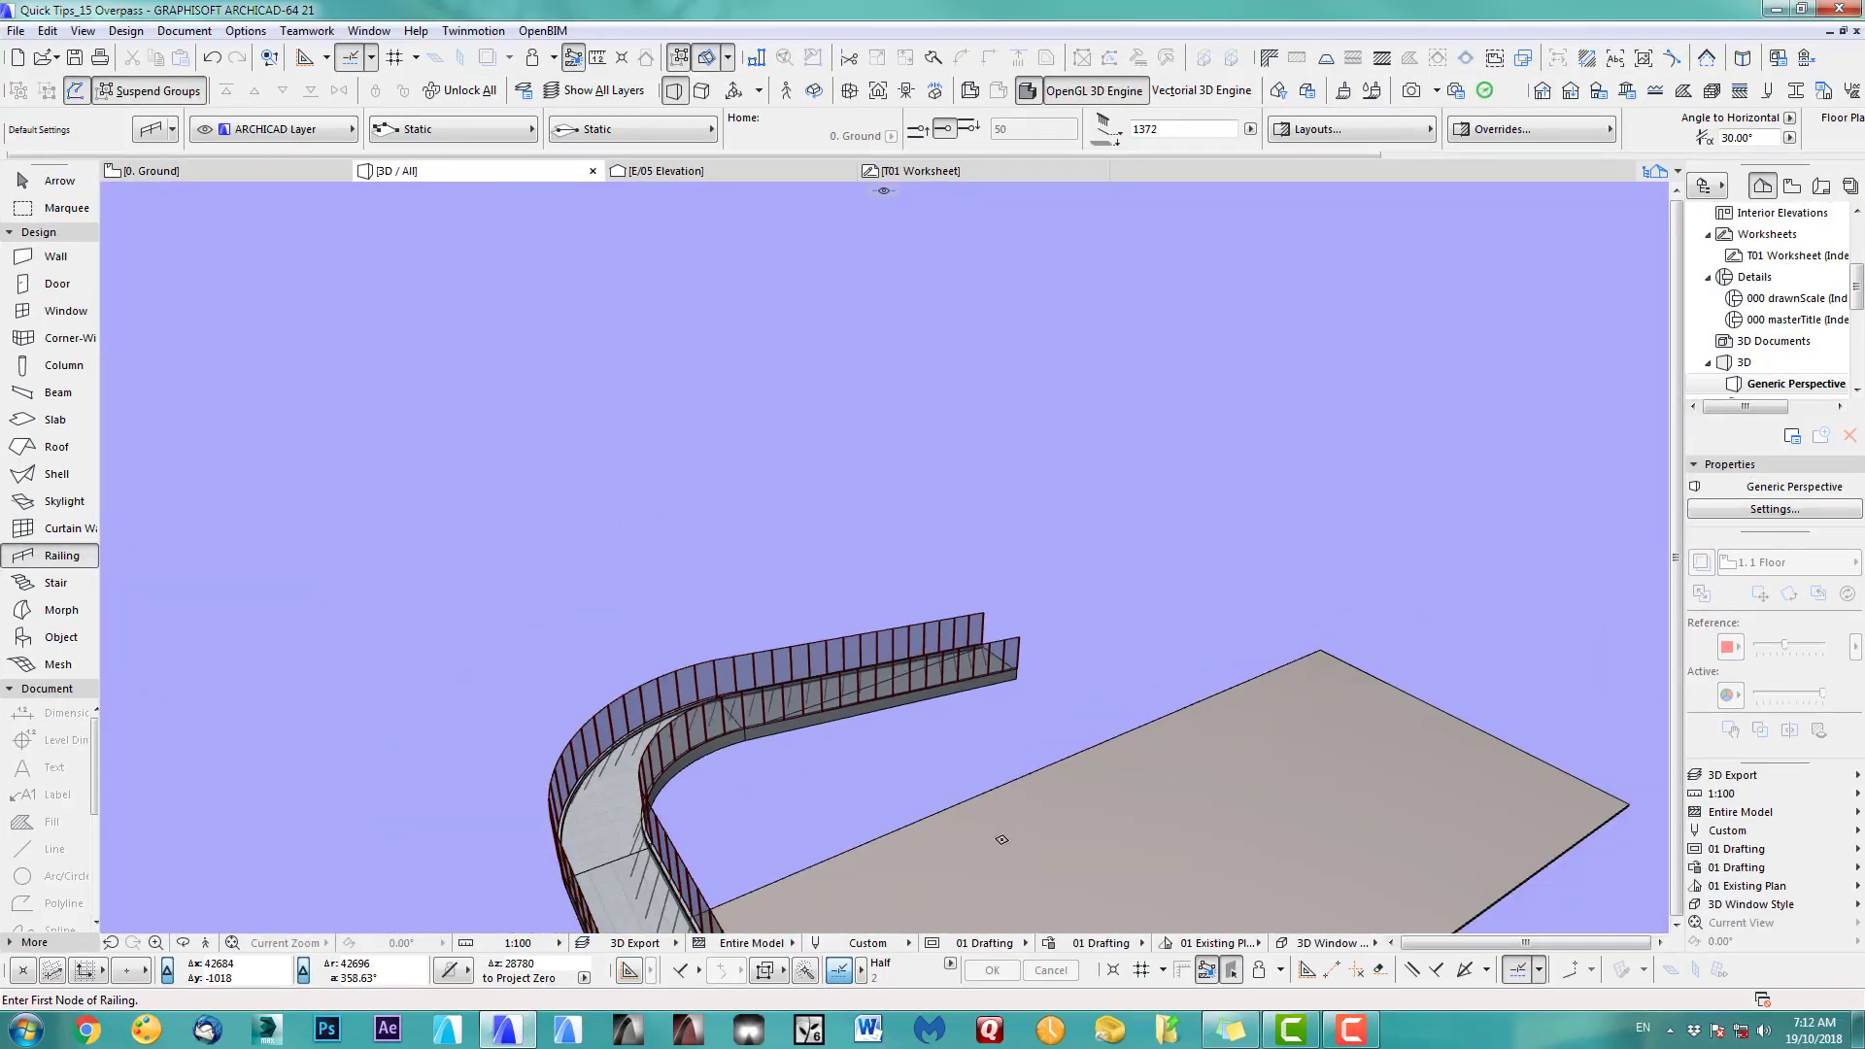
shift+middle_drag(1001, 839, 1084, 498)
middle_drag(936, 561, 990, 510)
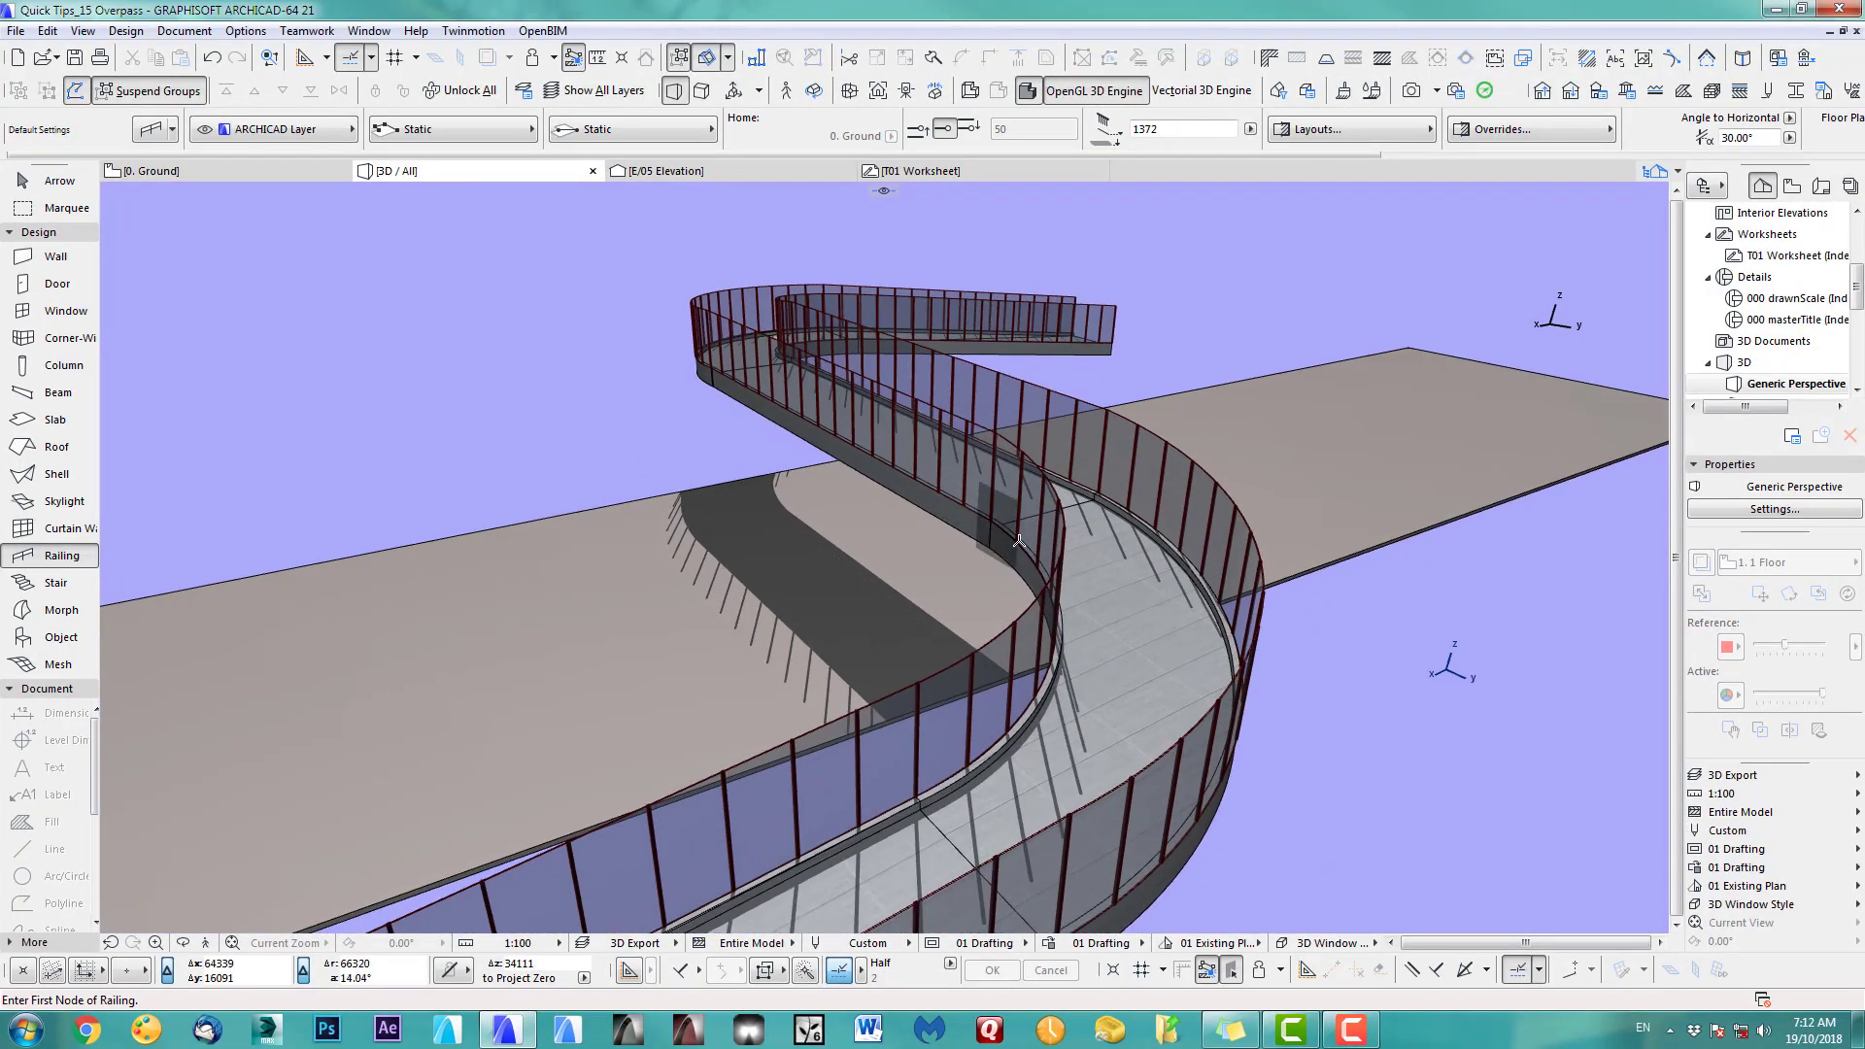
scroll(1084, 643, down, 2)
shift+middle_drag(1092, 583, 976, 635)
Step: Open the ground floor plan and set the default column to a circular profile 200 mm in diameter and 3500 mm high
key(F2)
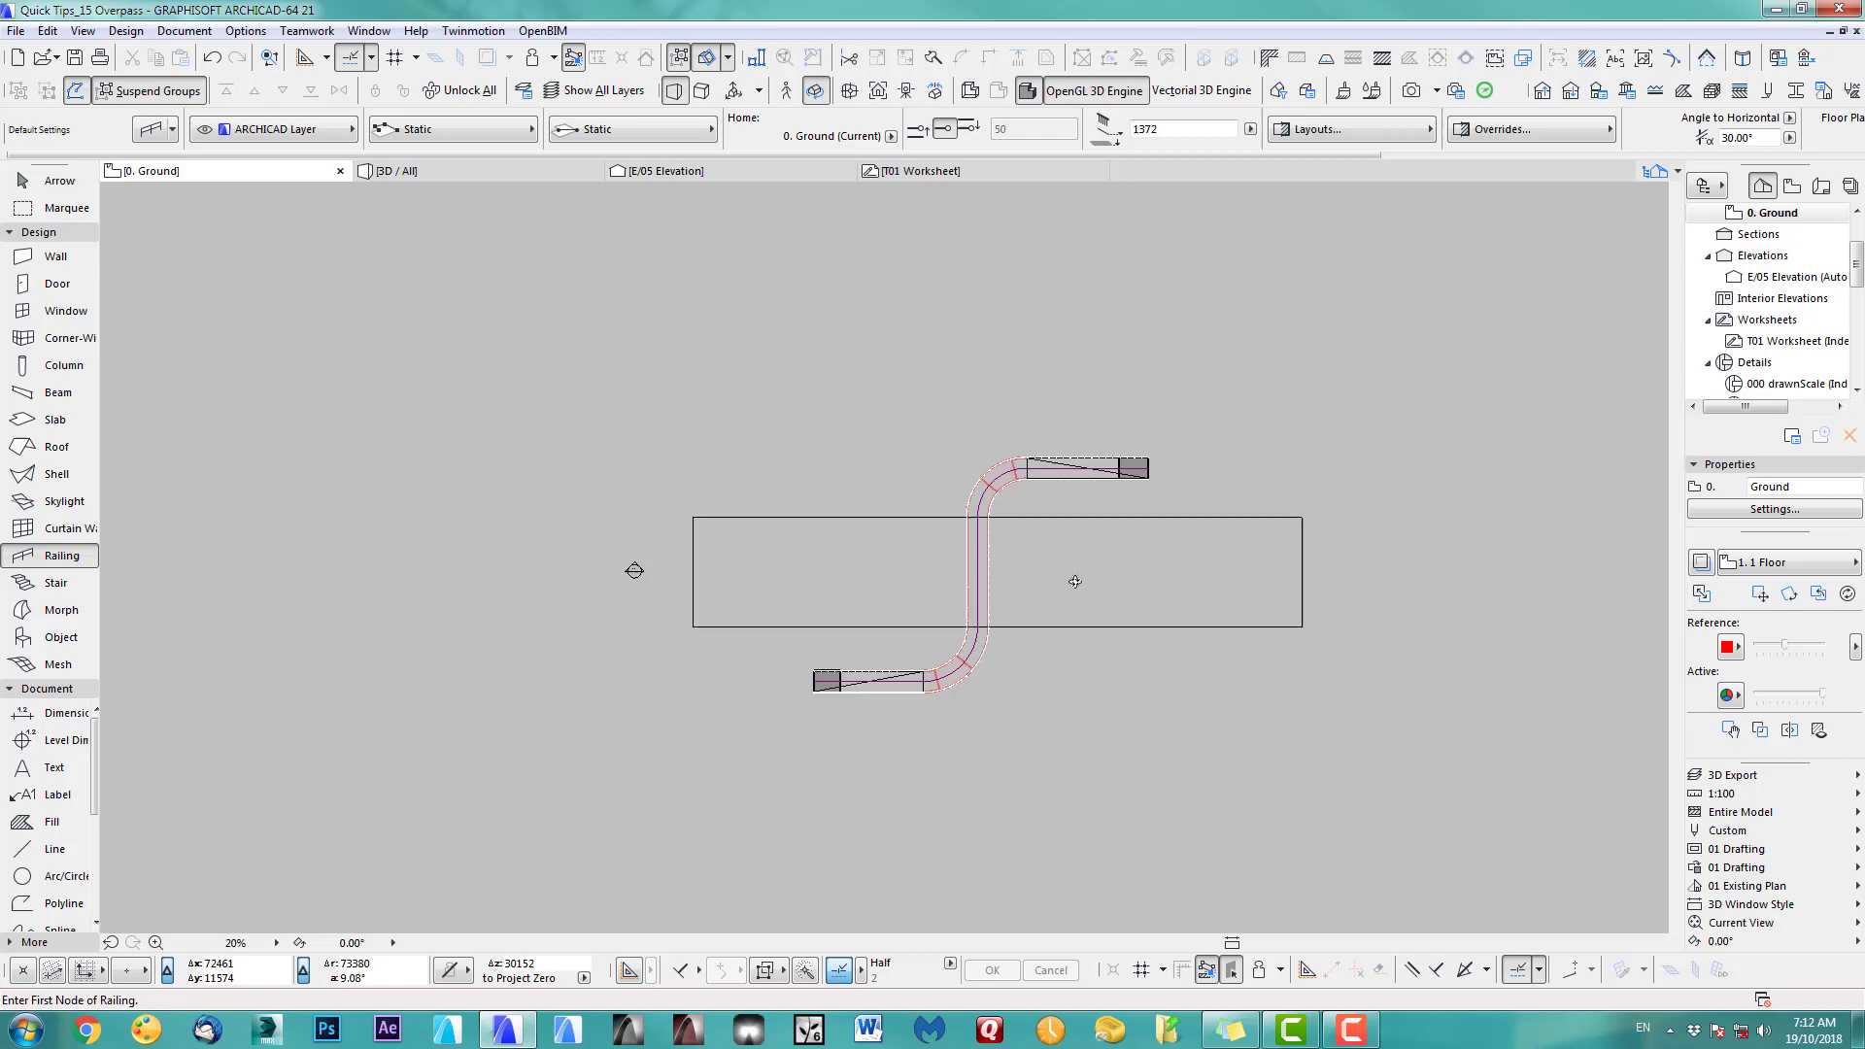
scroll(1063, 670, up, 5)
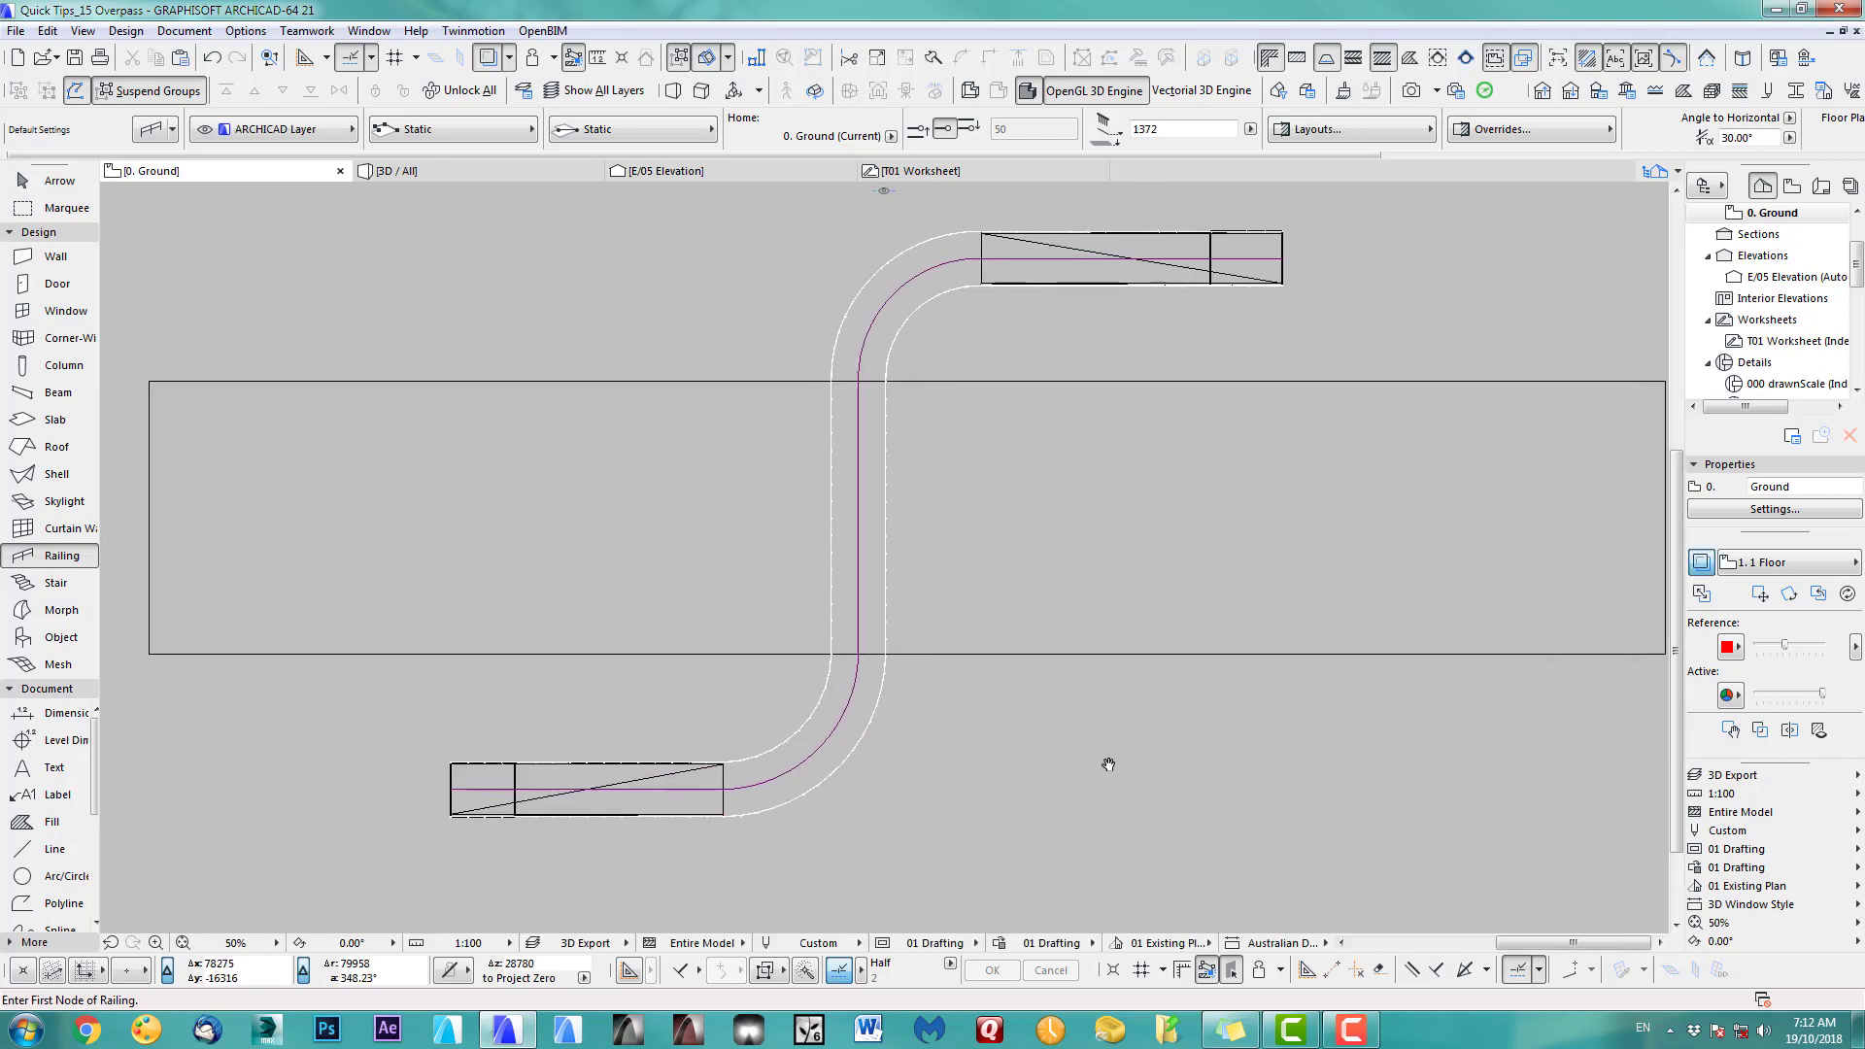
double_click(62, 365)
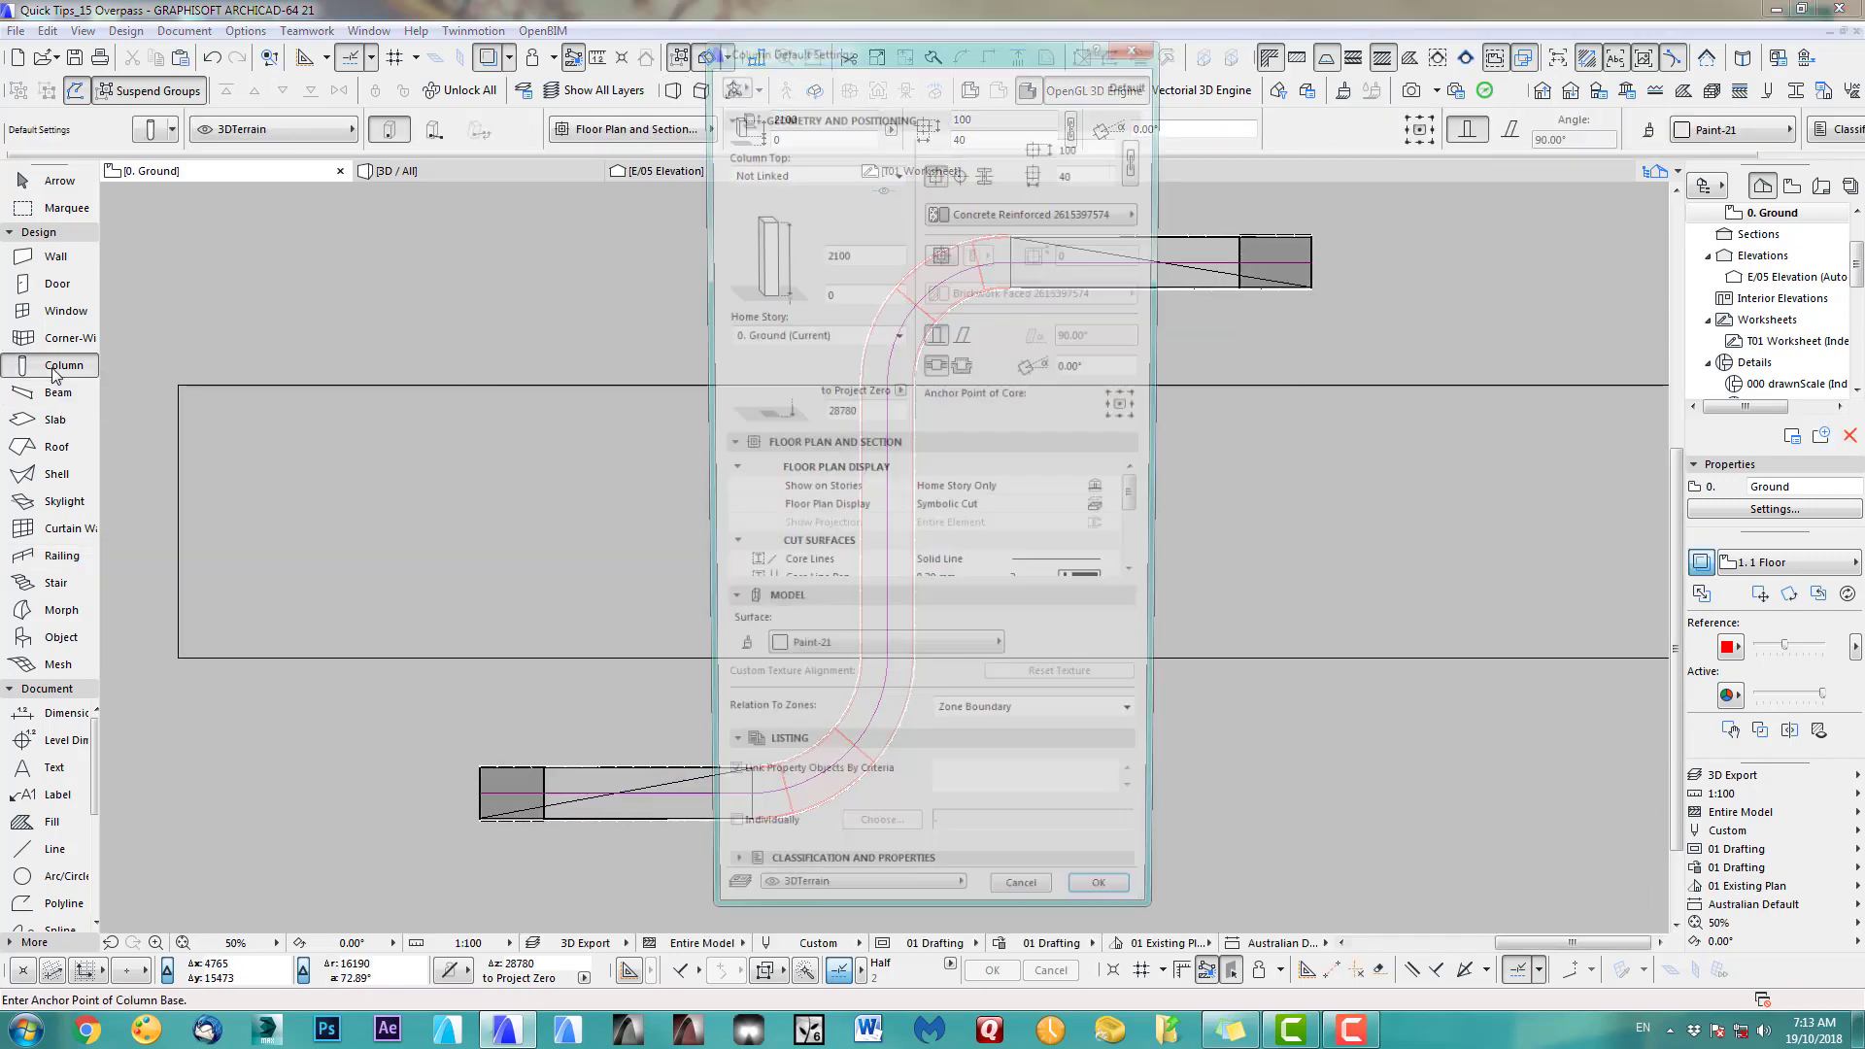
click(962, 171)
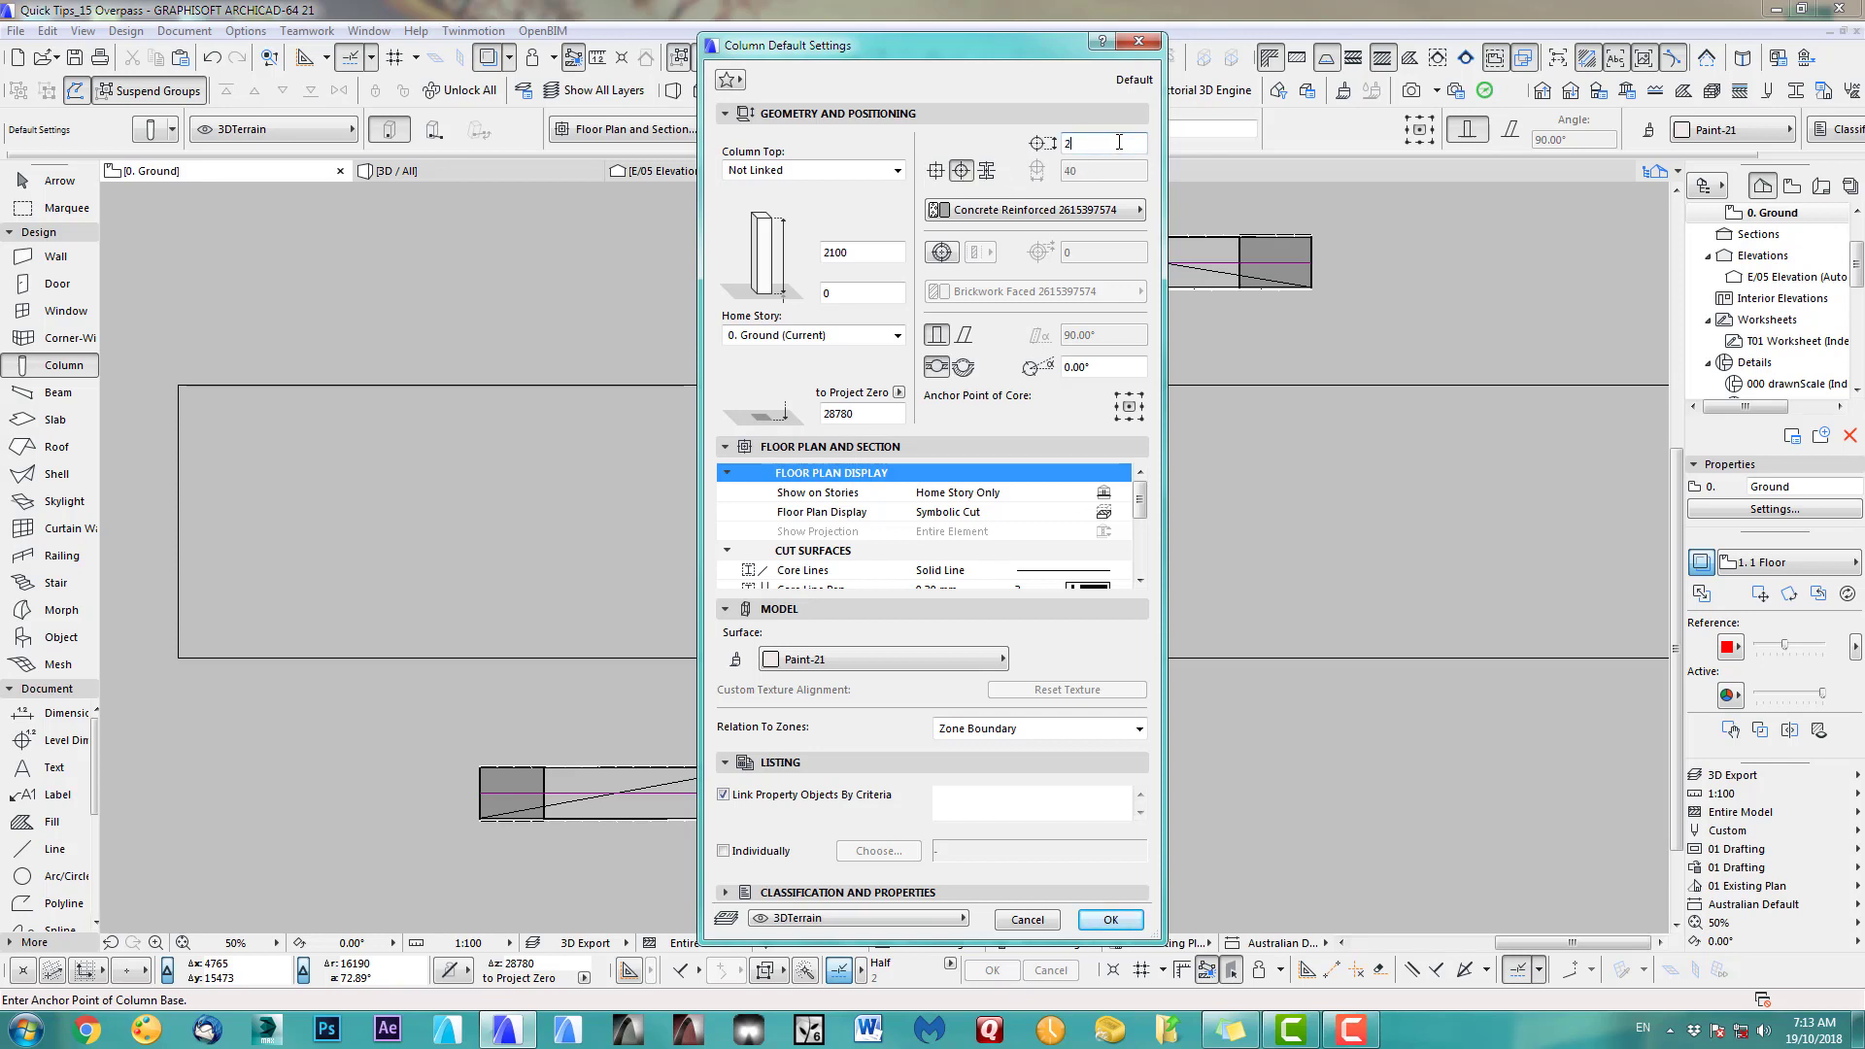
double_click(866, 253)
click(1111, 928)
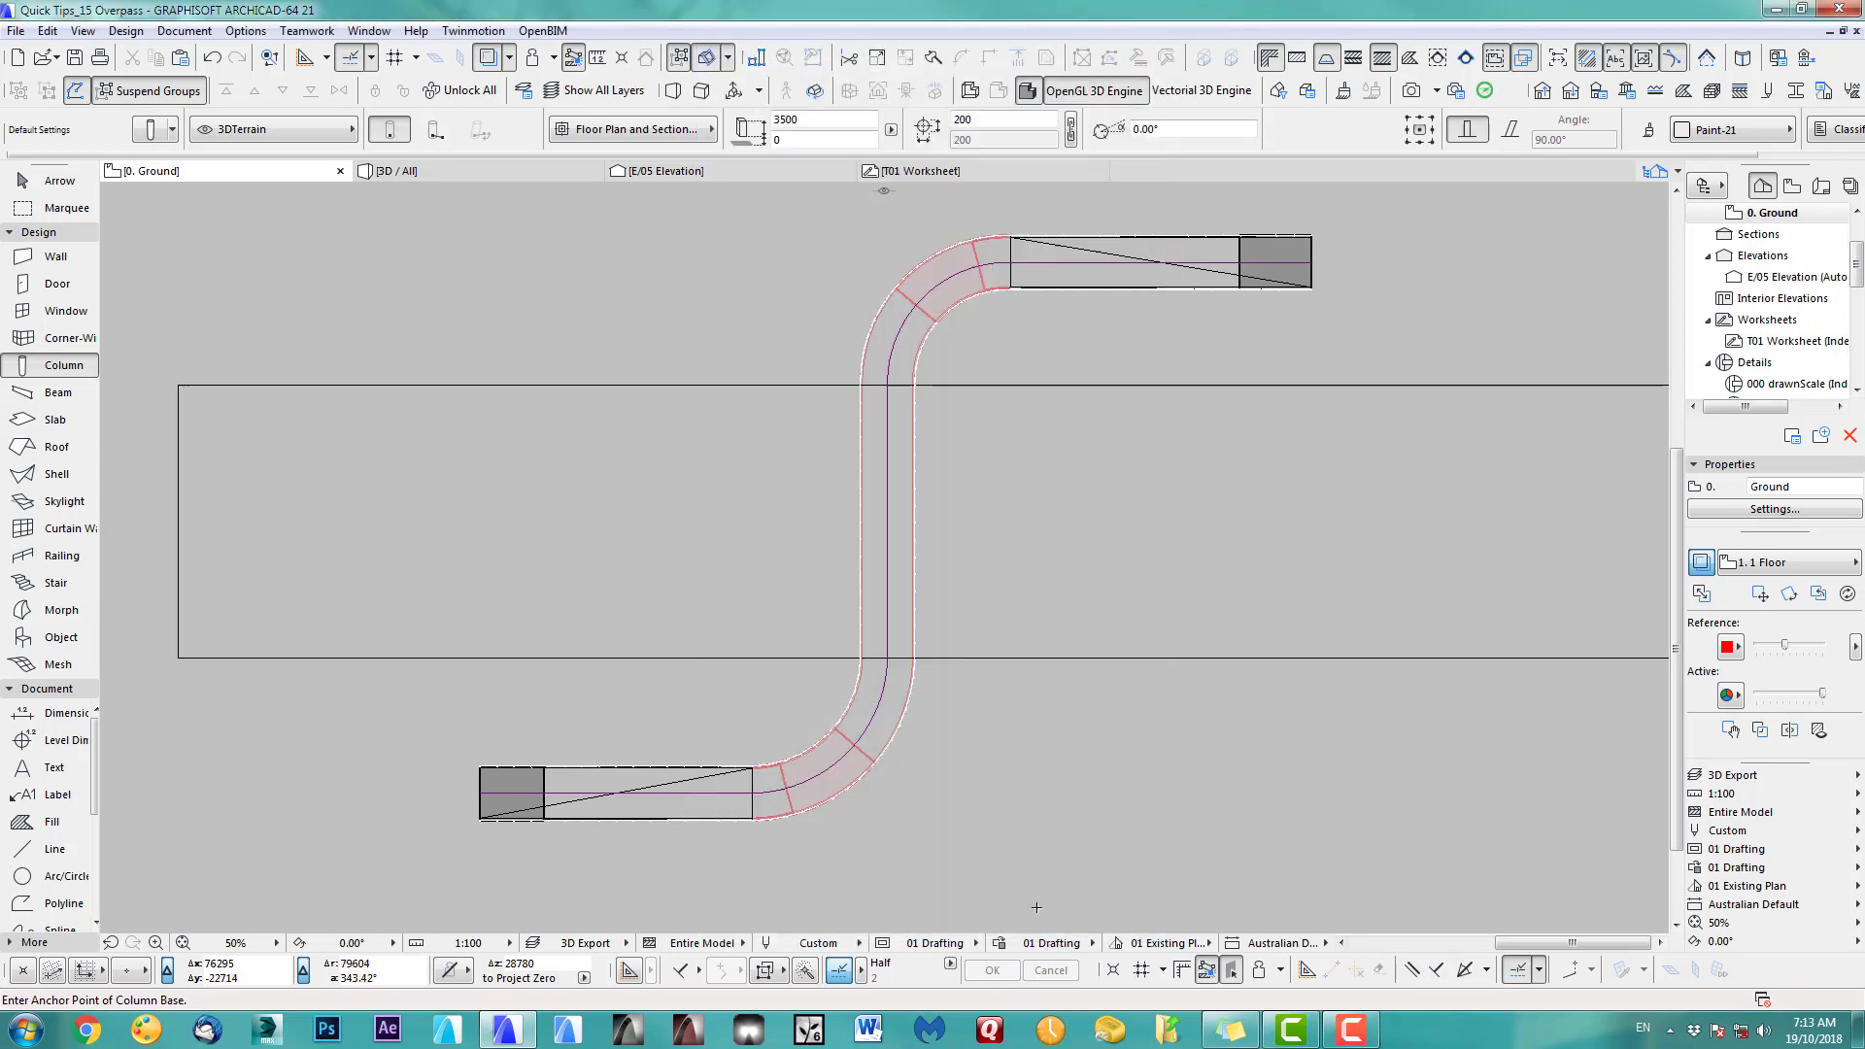
Step: Try a 200 mm column on the ramp's centreline at the start of the lower bend, and undo it
middle_drag(778, 824, 970, 764)
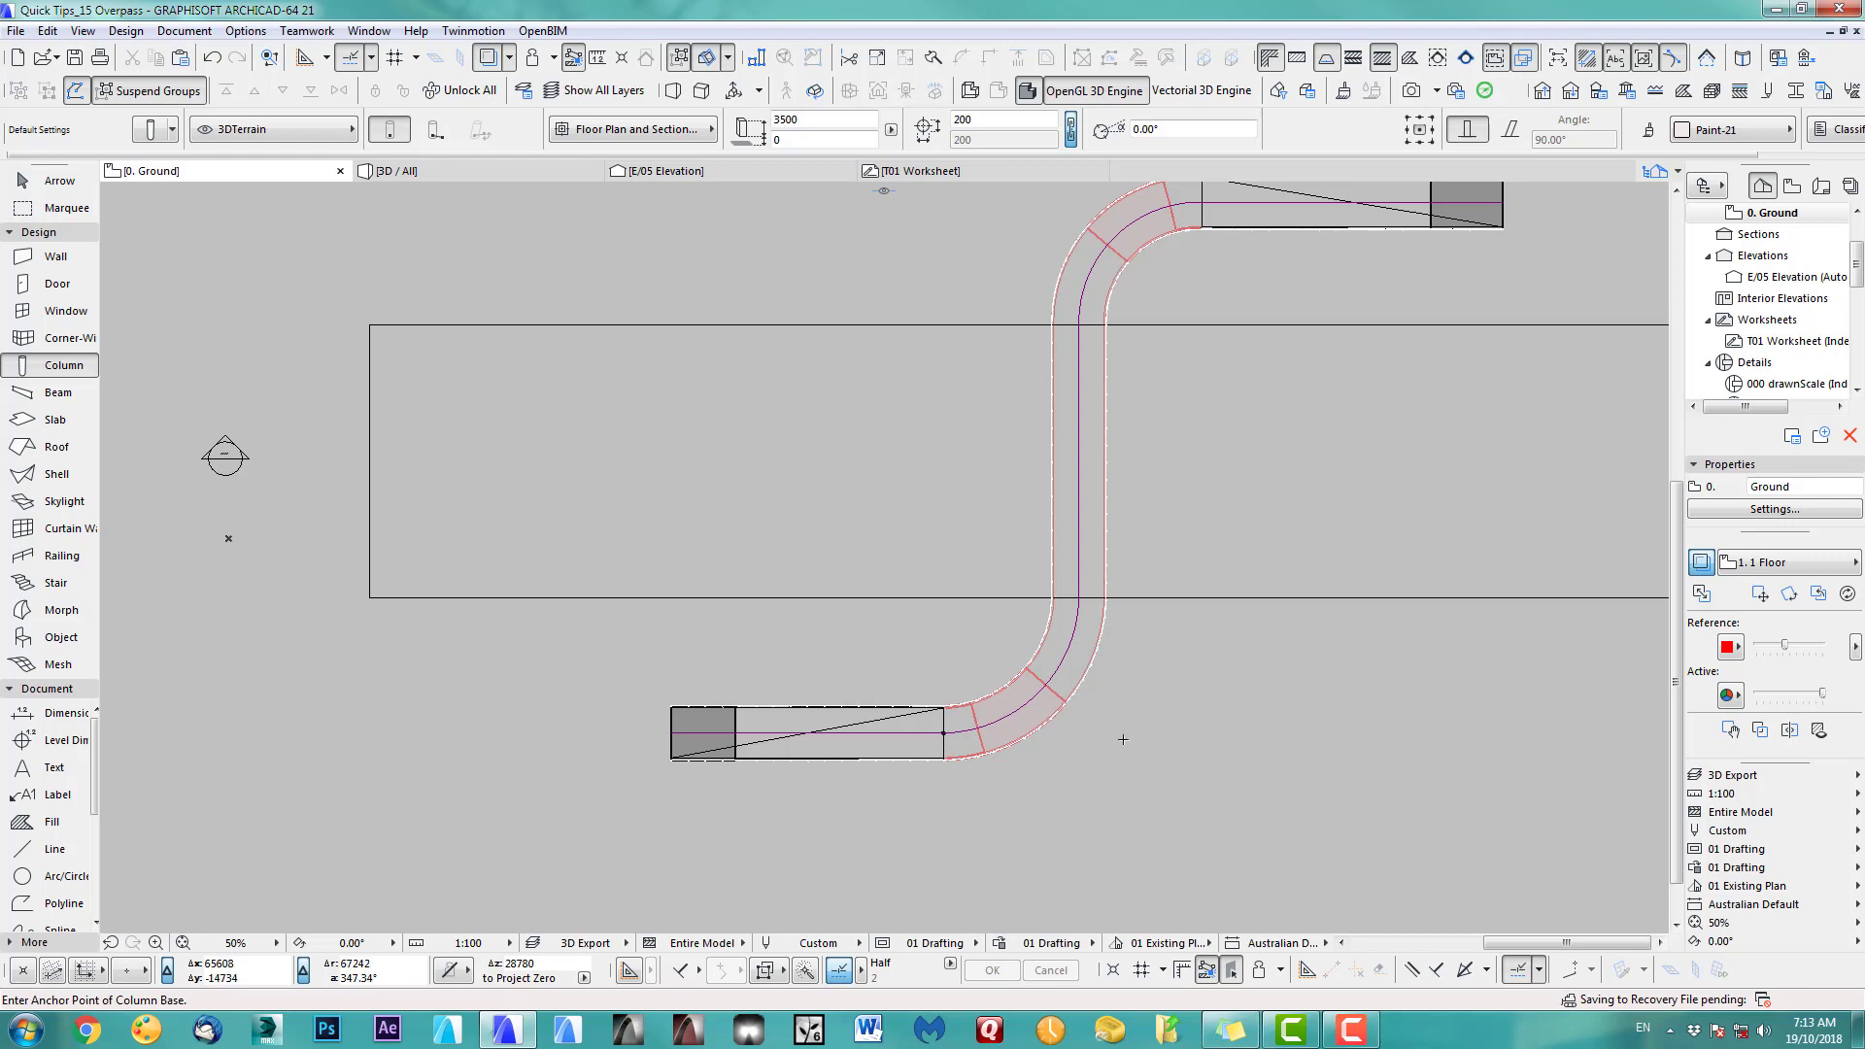
scroll(915, 814, up, 5)
scroll(996, 676, down, 2)
middle_drag(1108, 563, 900, 737)
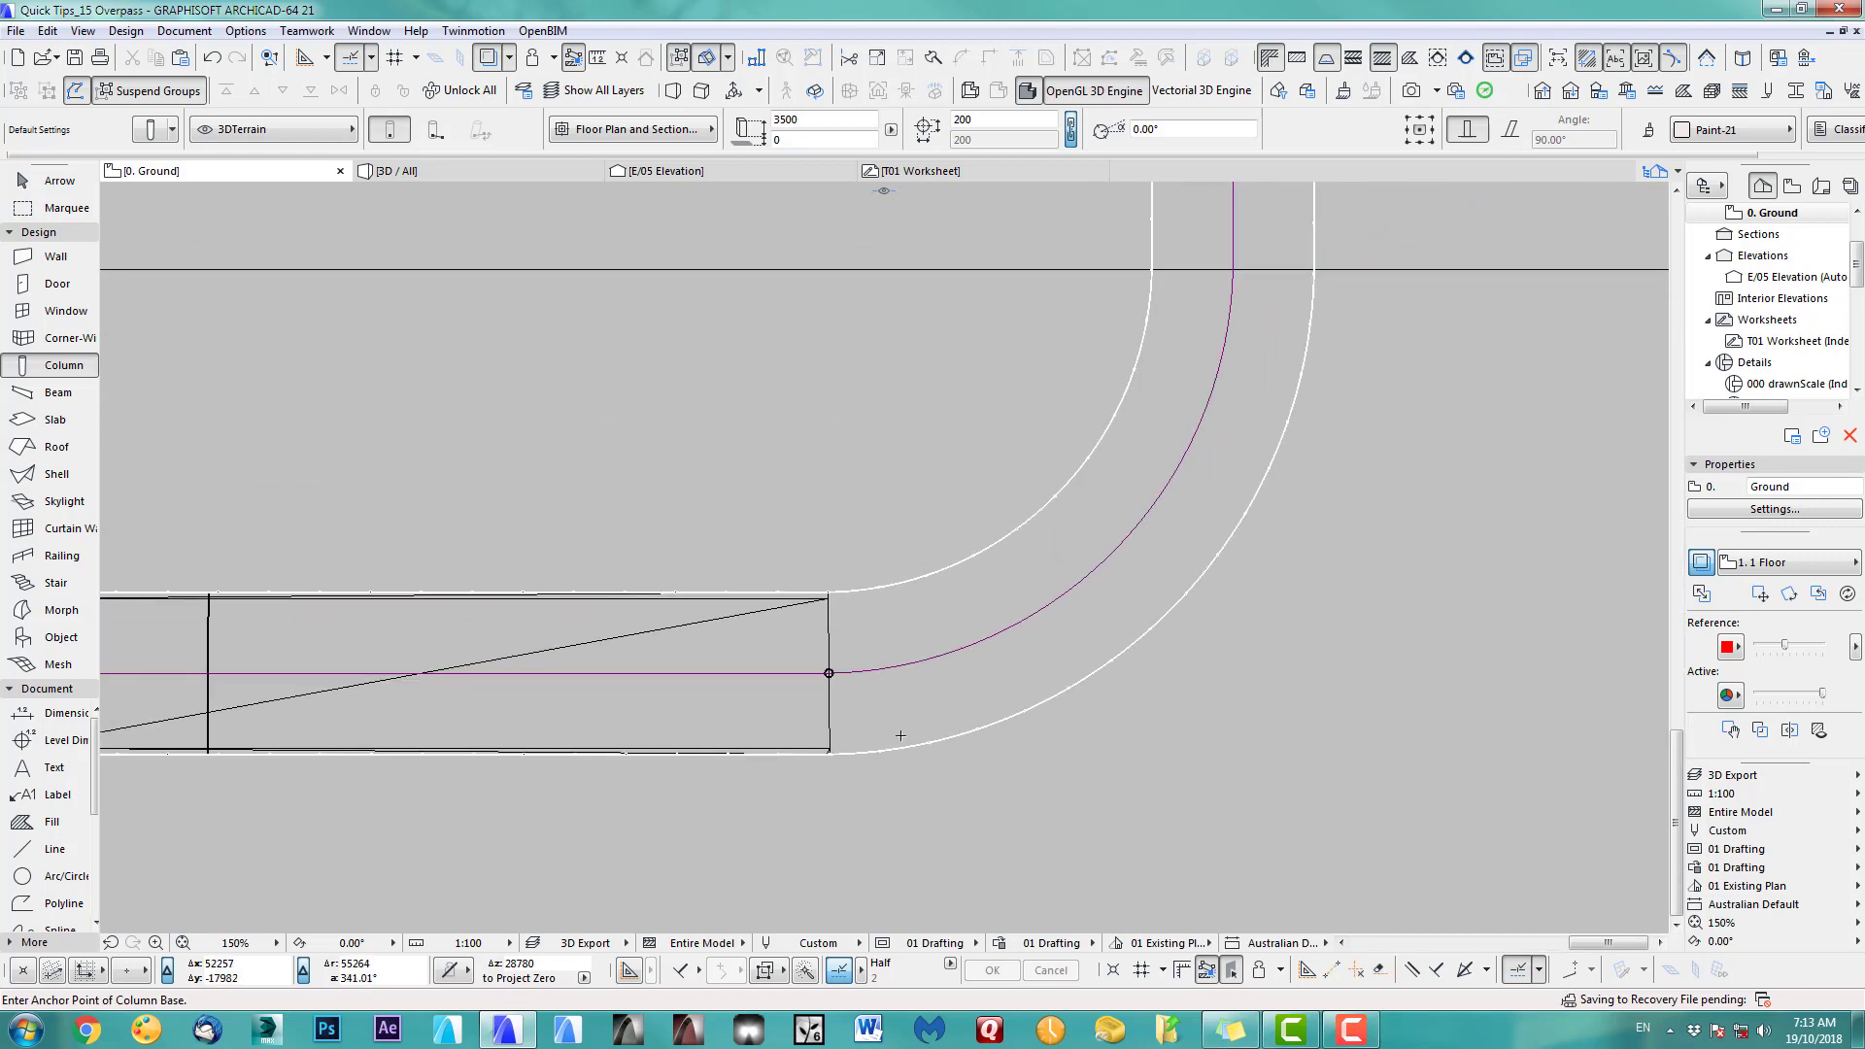
key(ctrl+z)
Step: Set the column diameter to 500 mm and place columns on the centreline at the ends of both bends and midway along the lower bend
click(1008, 119)
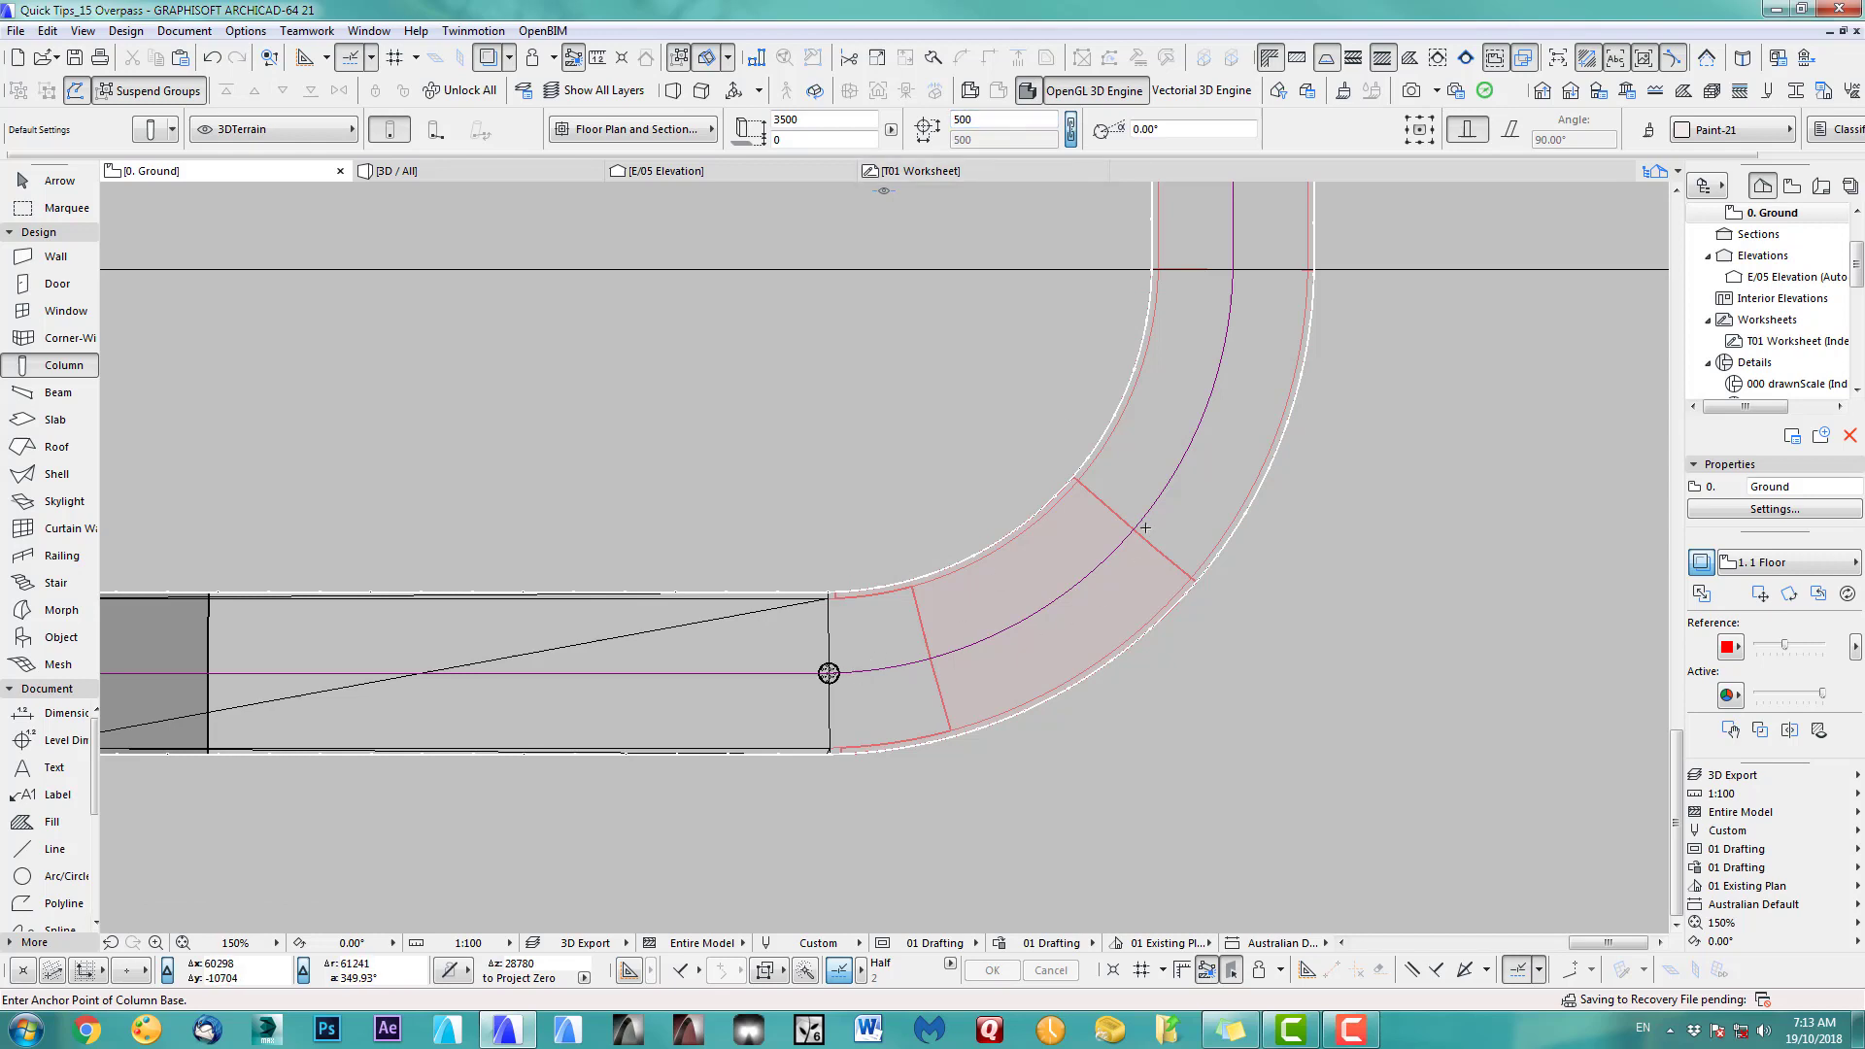
middle_drag(1260, 299, 1053, 575)
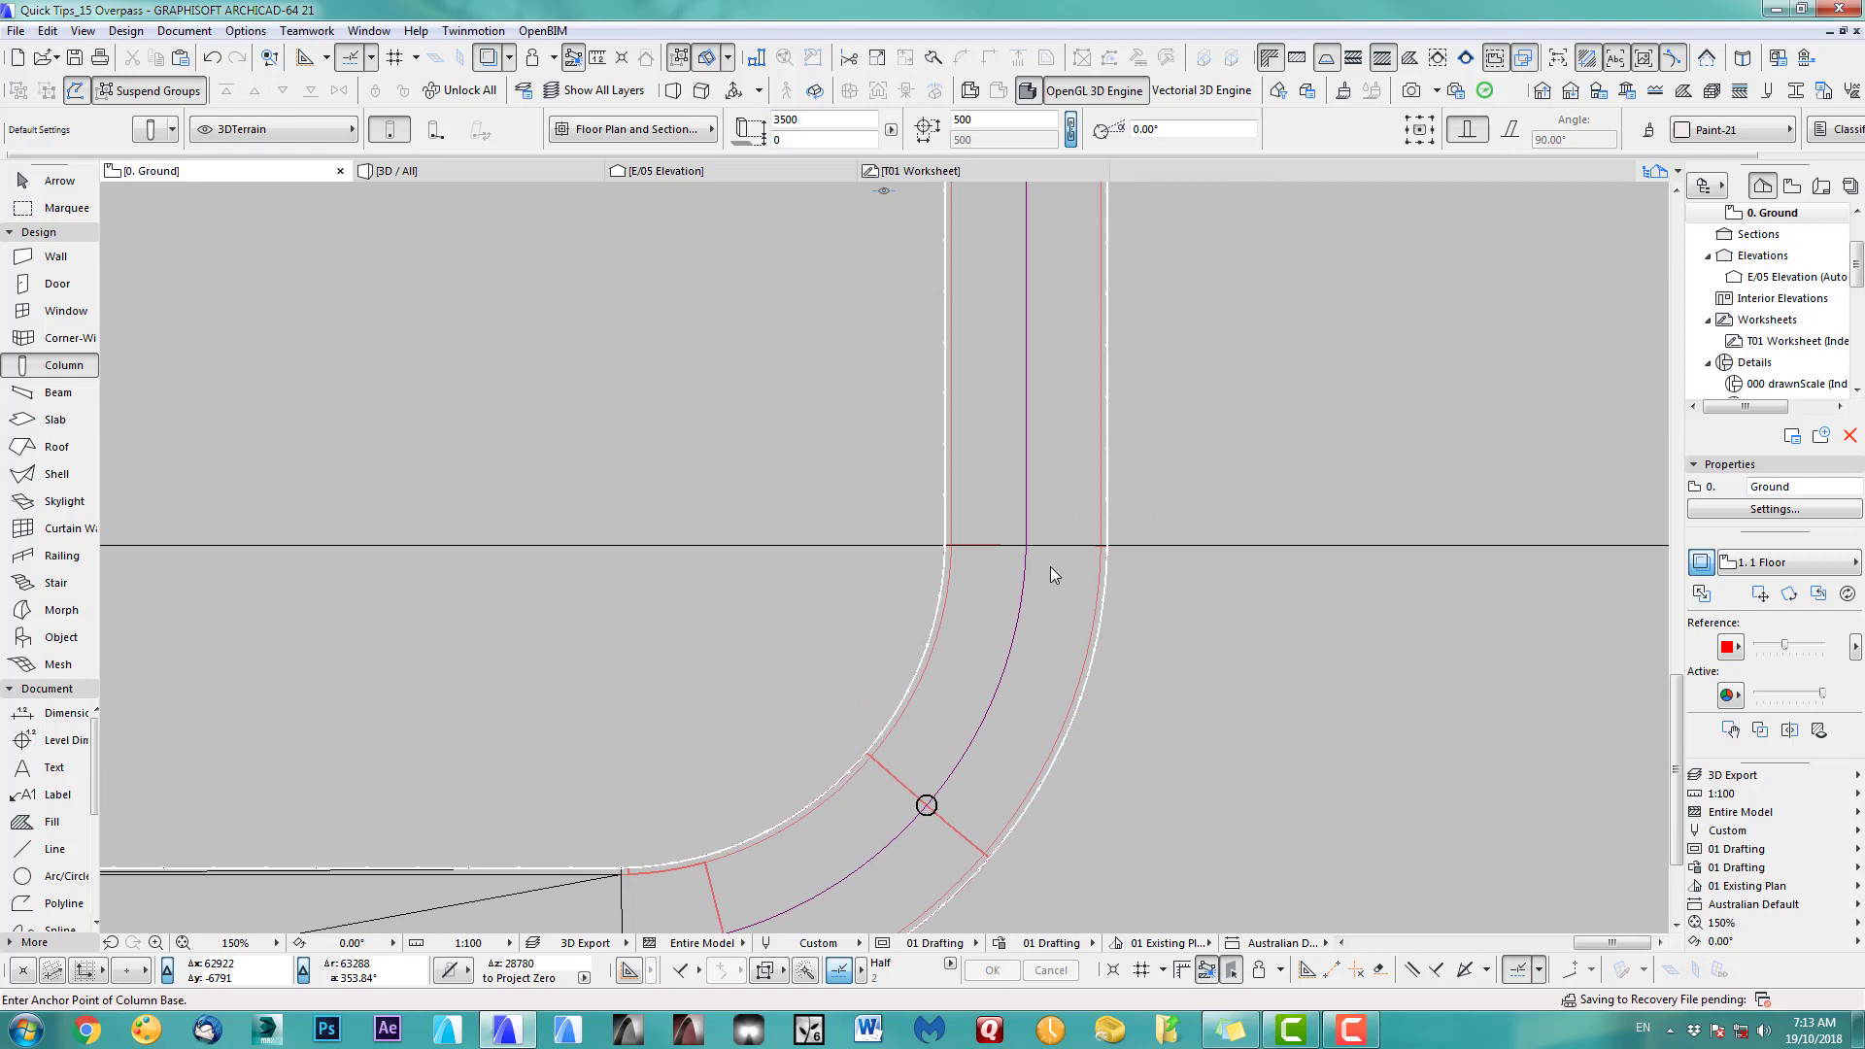
scroll(1027, 544, down, 5)
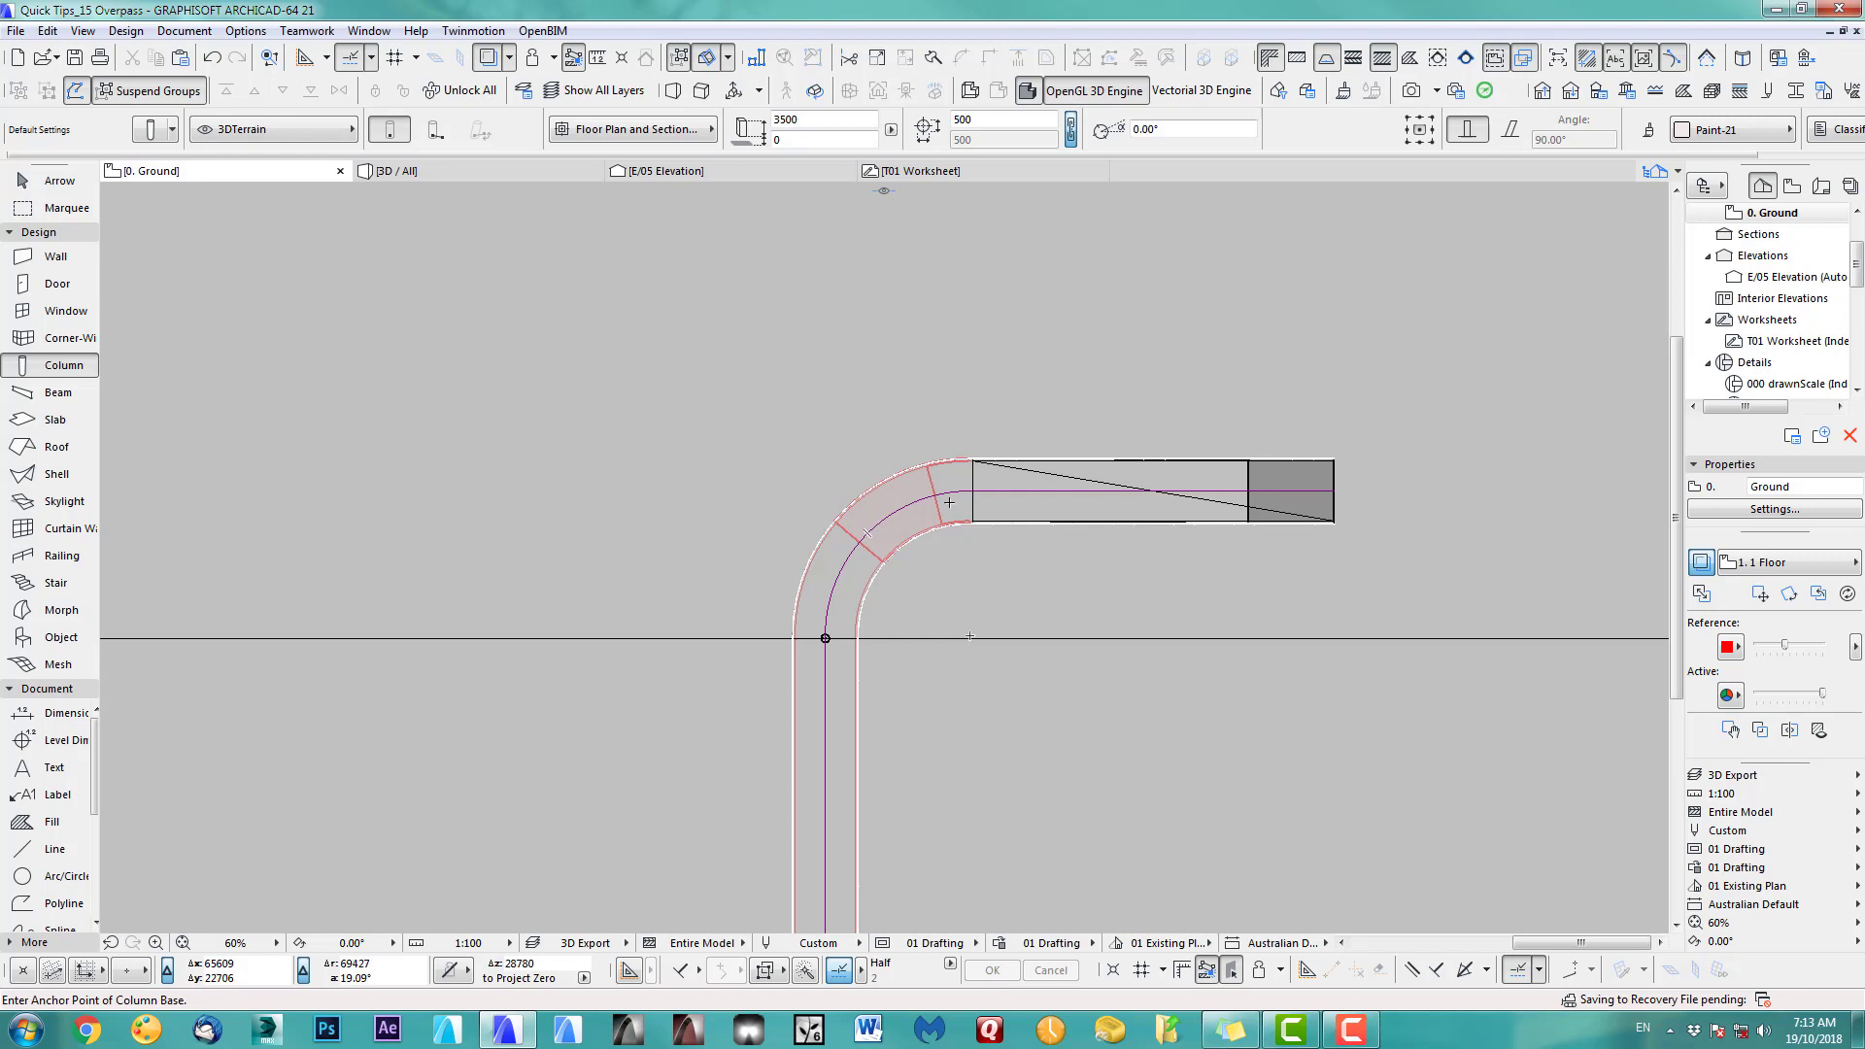
scroll(1034, 632, down, 4)
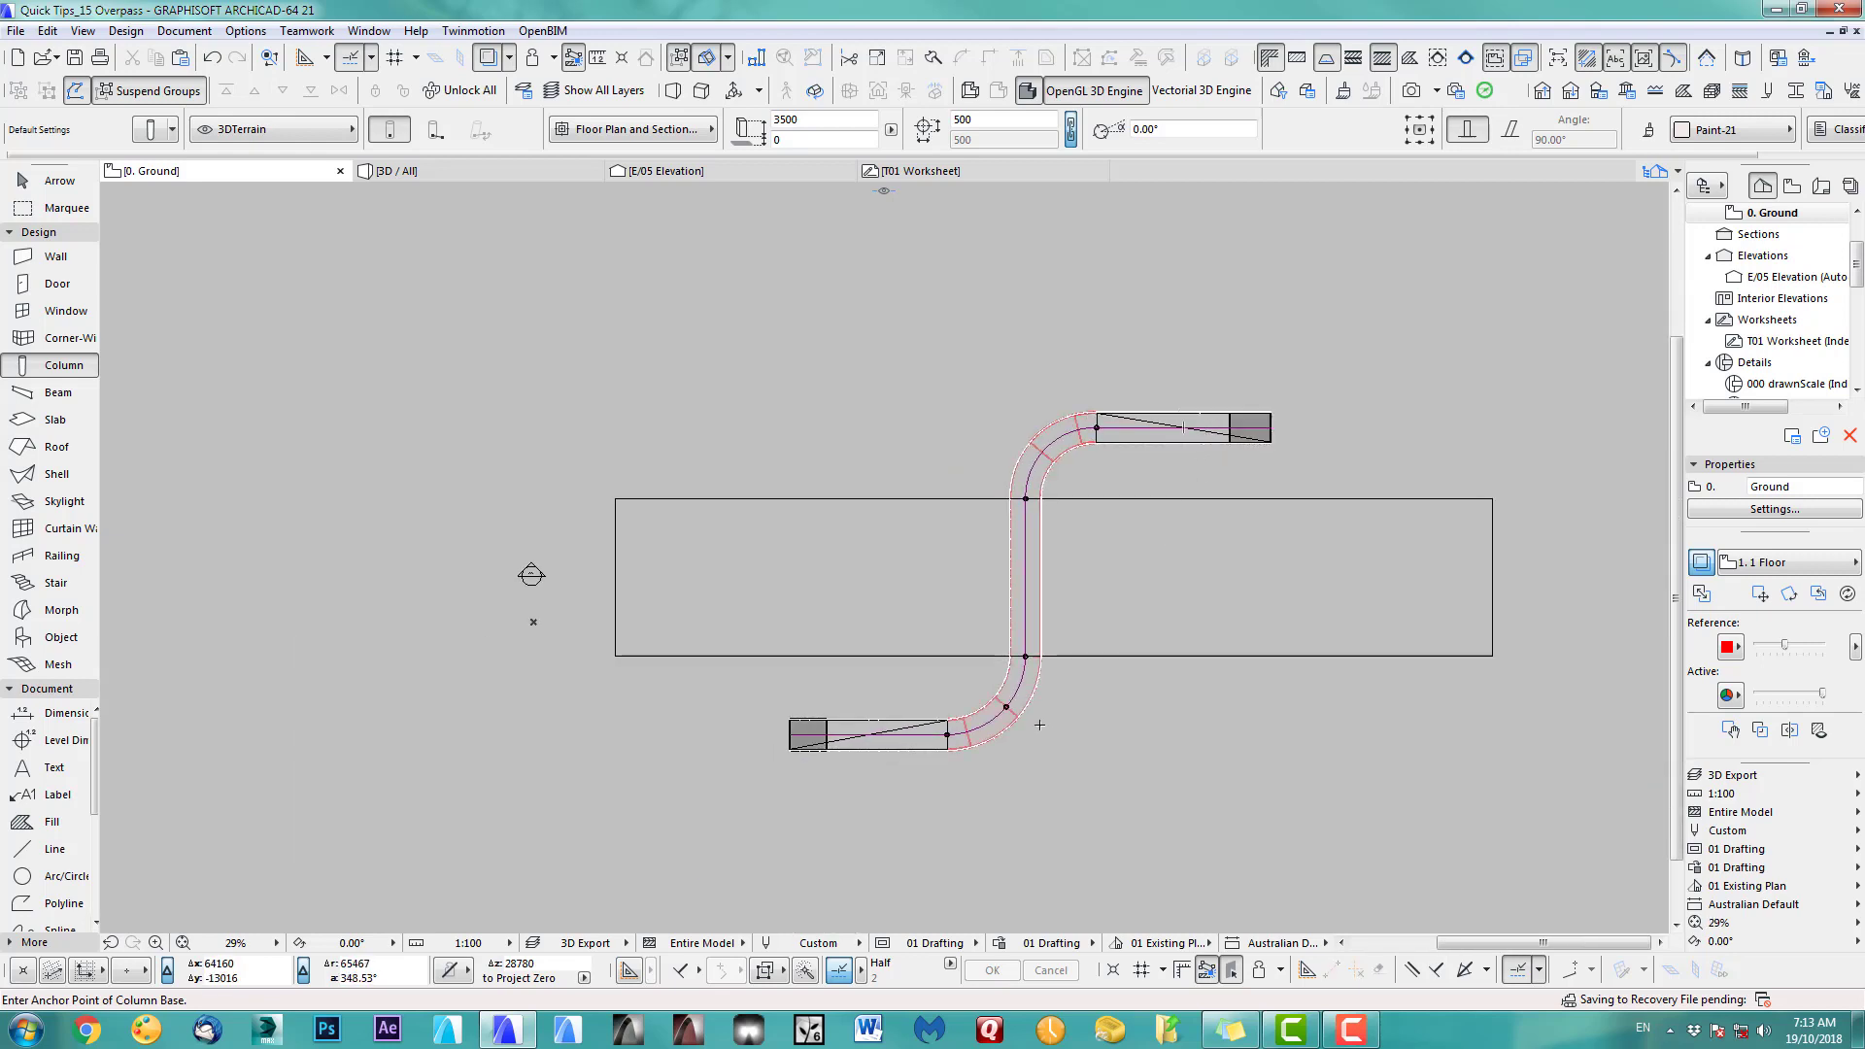
Step: Delete the column in the middle of the lower bend and view the columns under the overpass in 3D
scroll(1039, 725, up, 3)
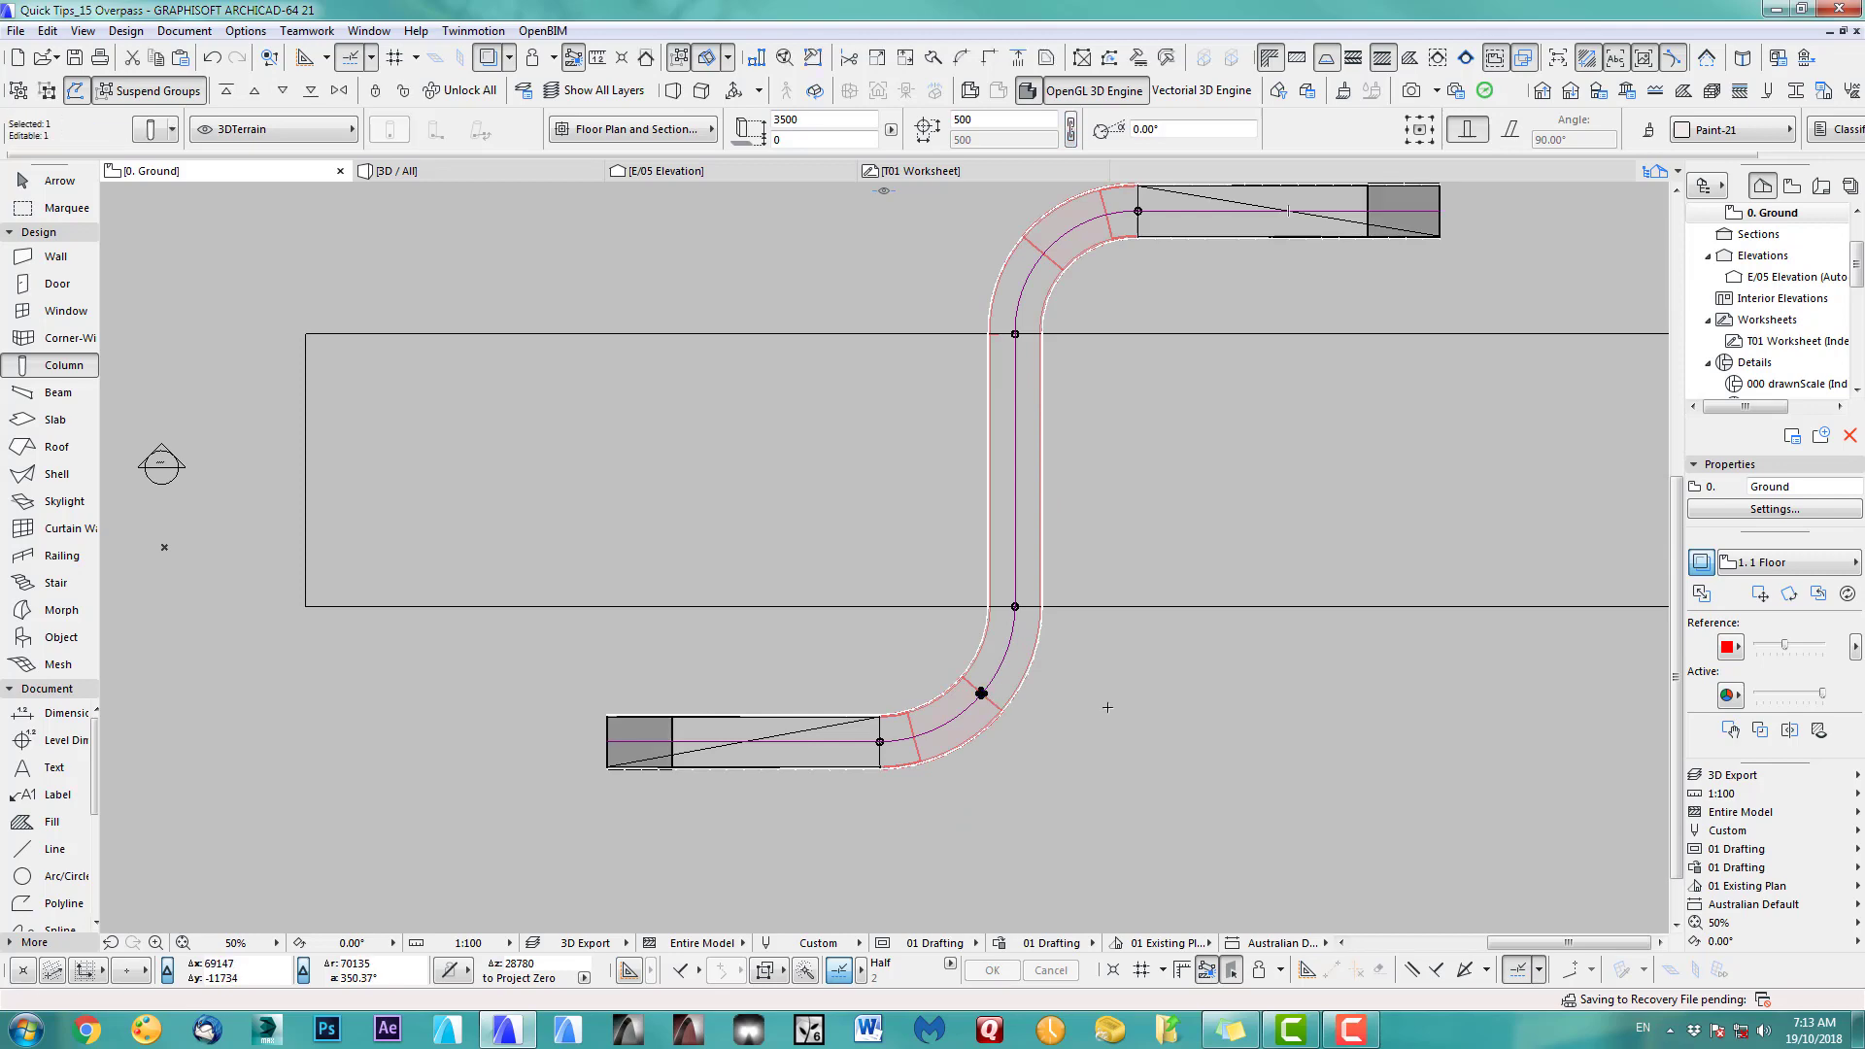
key(Escape)
key(F3)
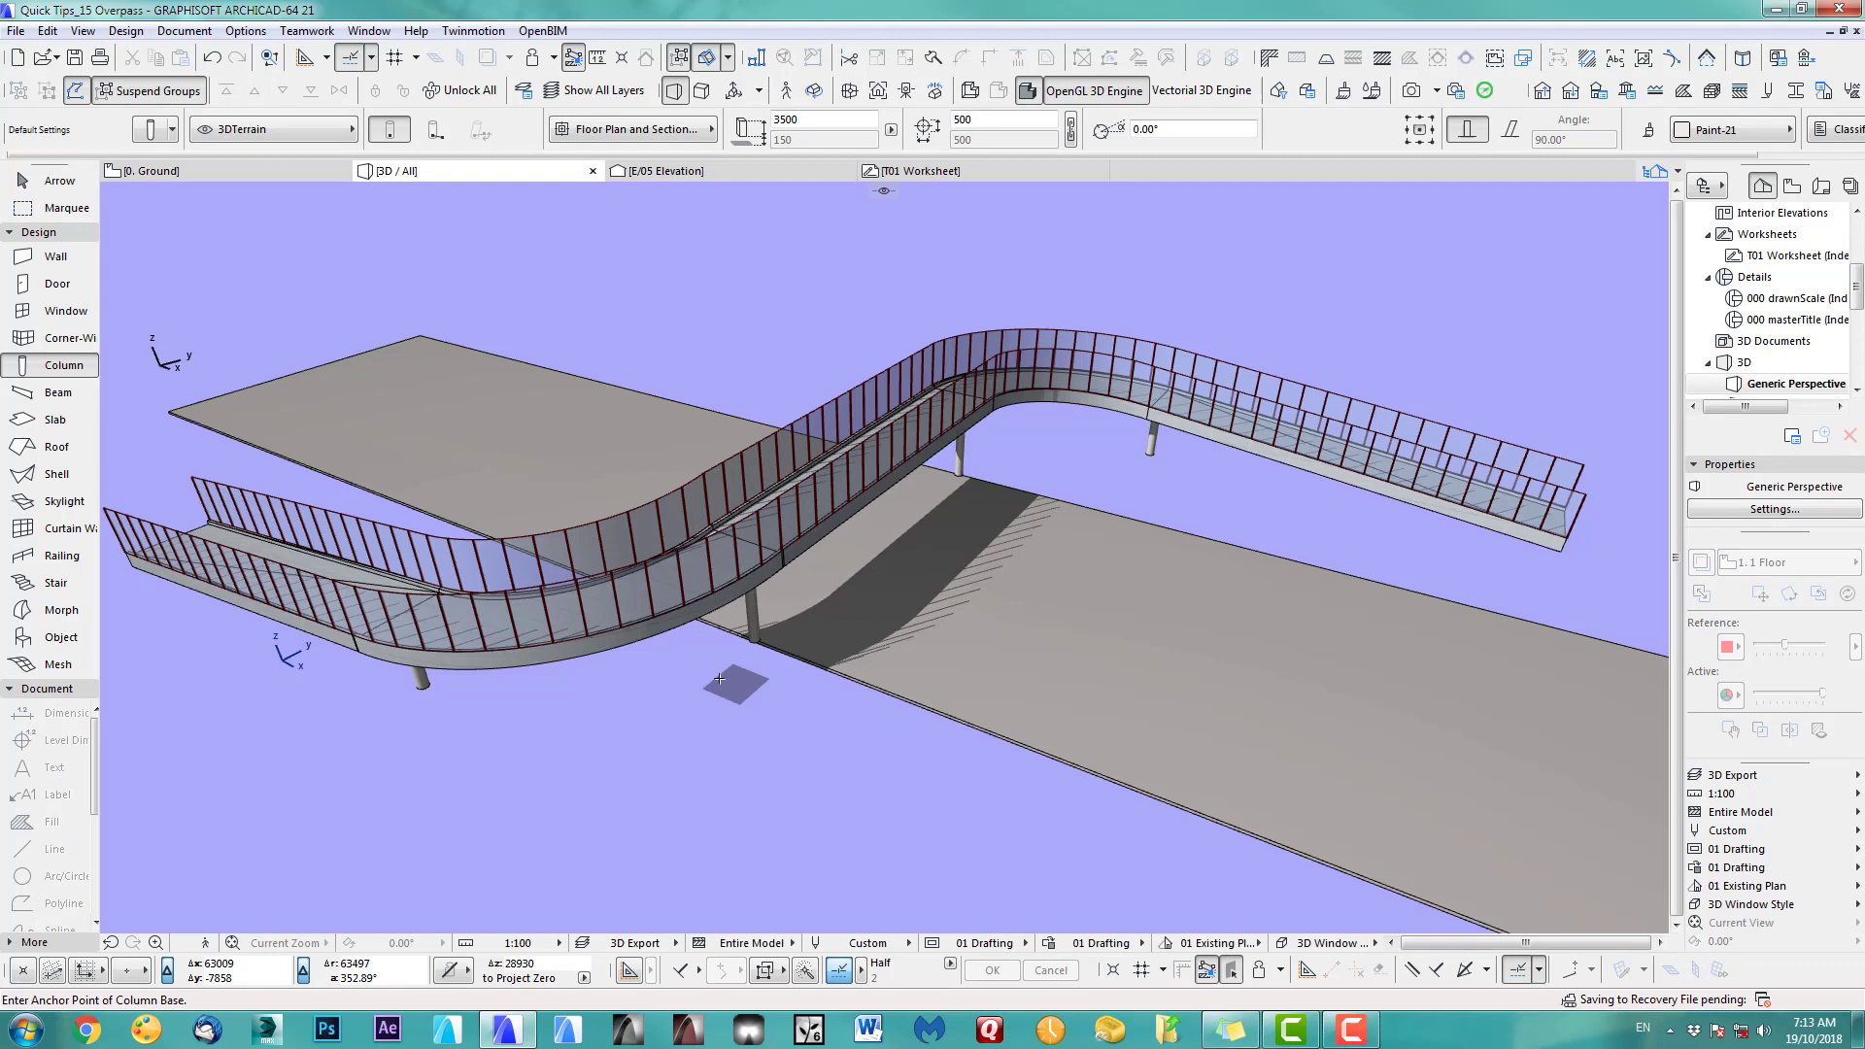
shift+middle_drag(772, 666, 1151, 533)
Step: Stretch the two columns at the road edges up to the deck's underside, about 4550 mm high, and inspect the whole overpass
click(60, 181)
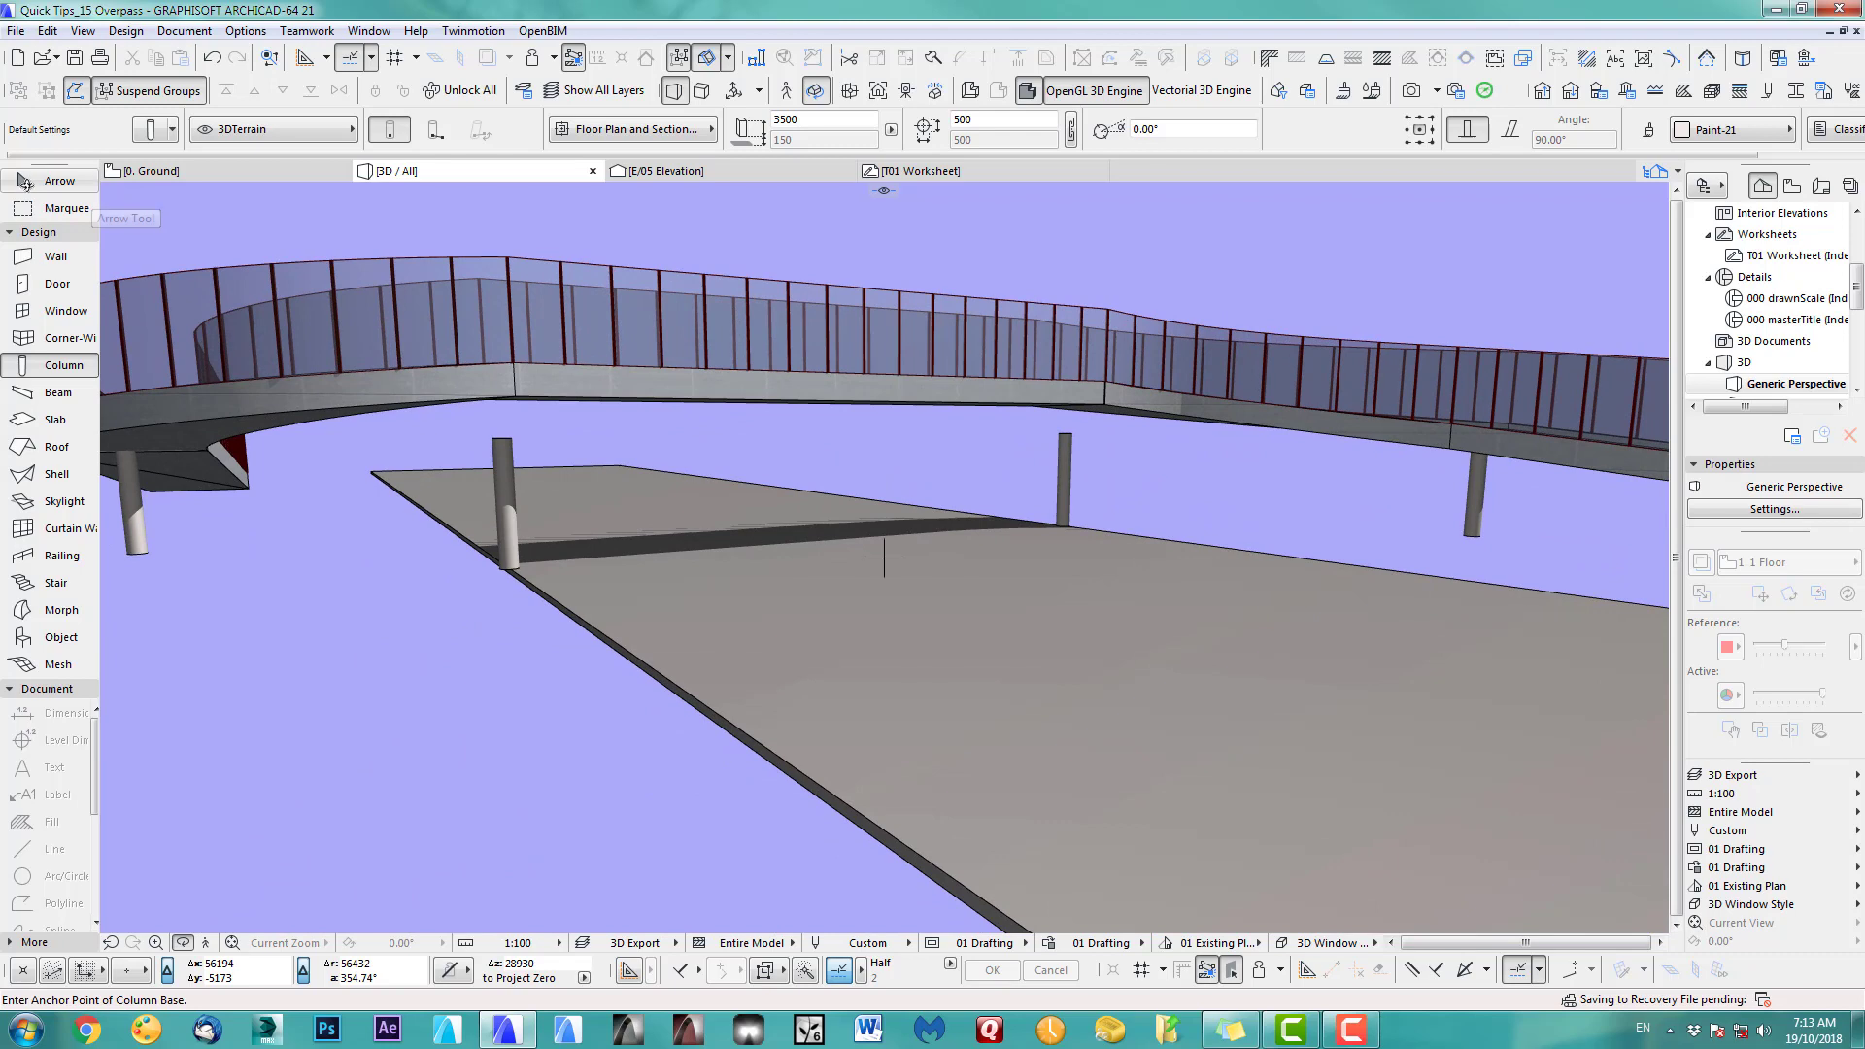
click(506, 448)
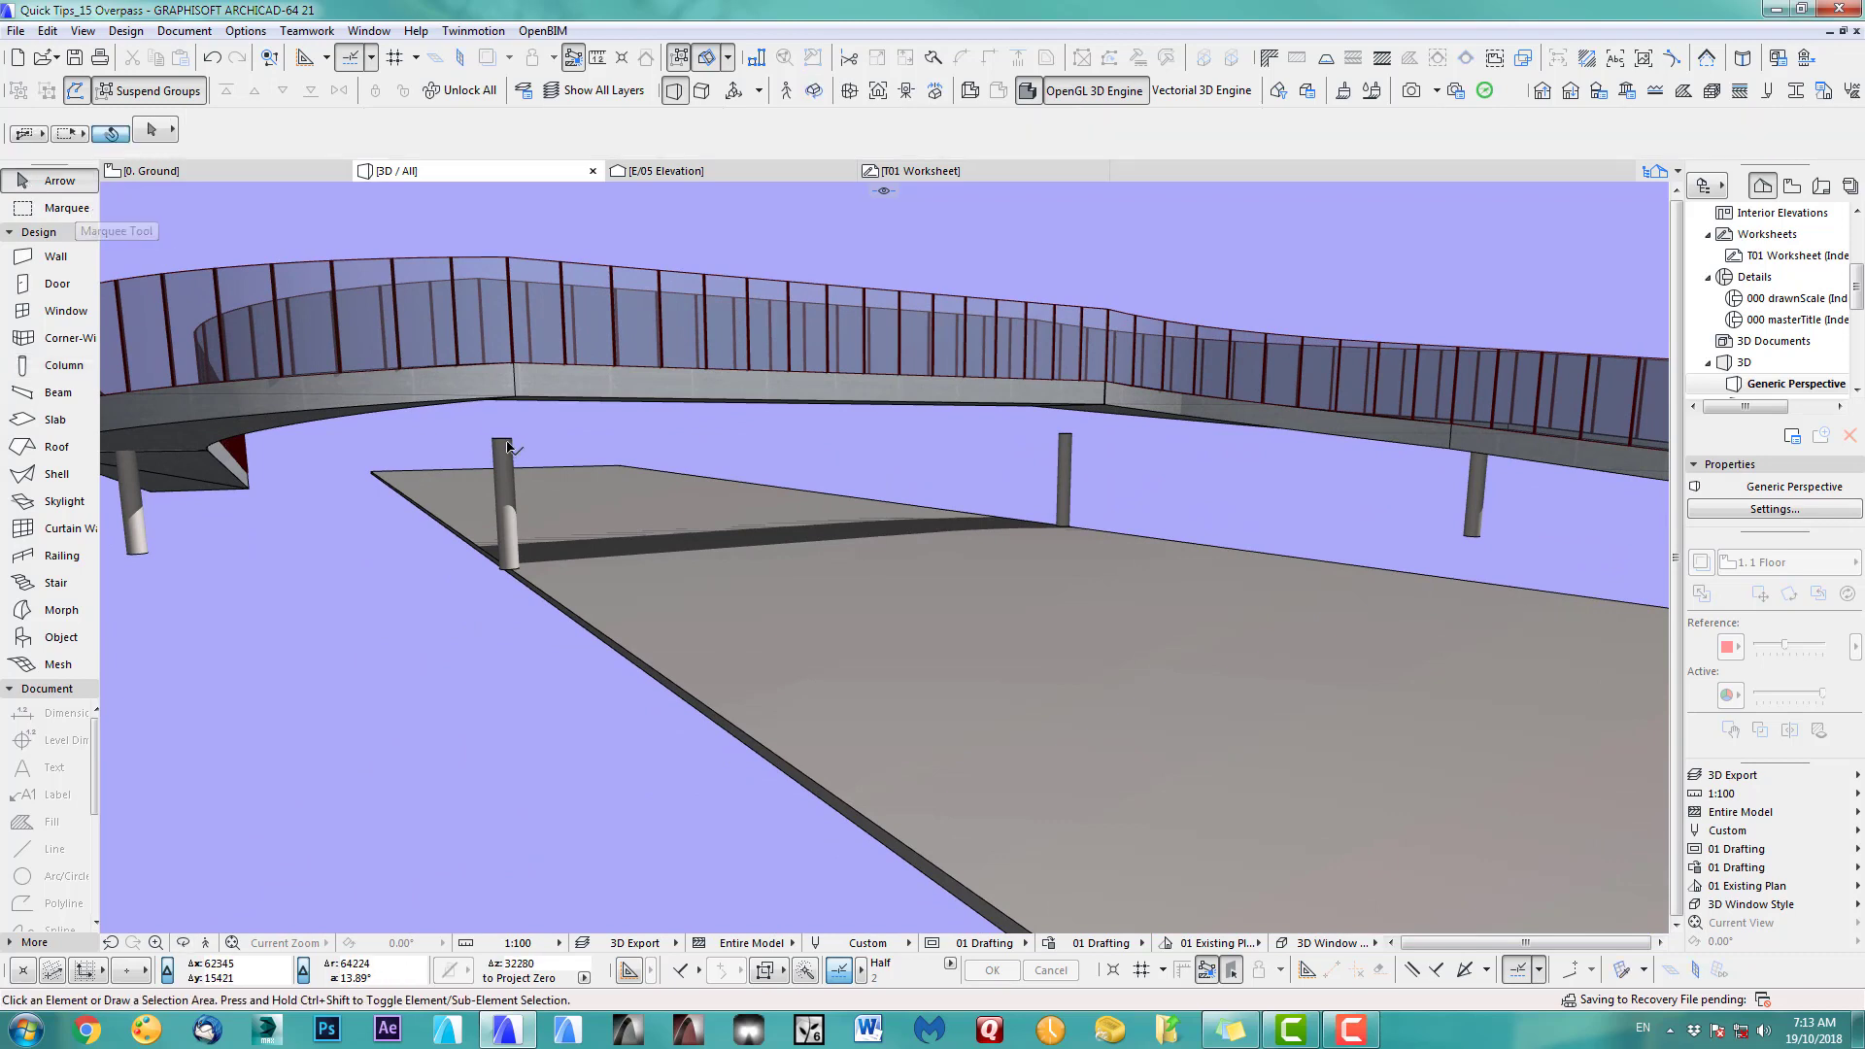
click(1067, 433)
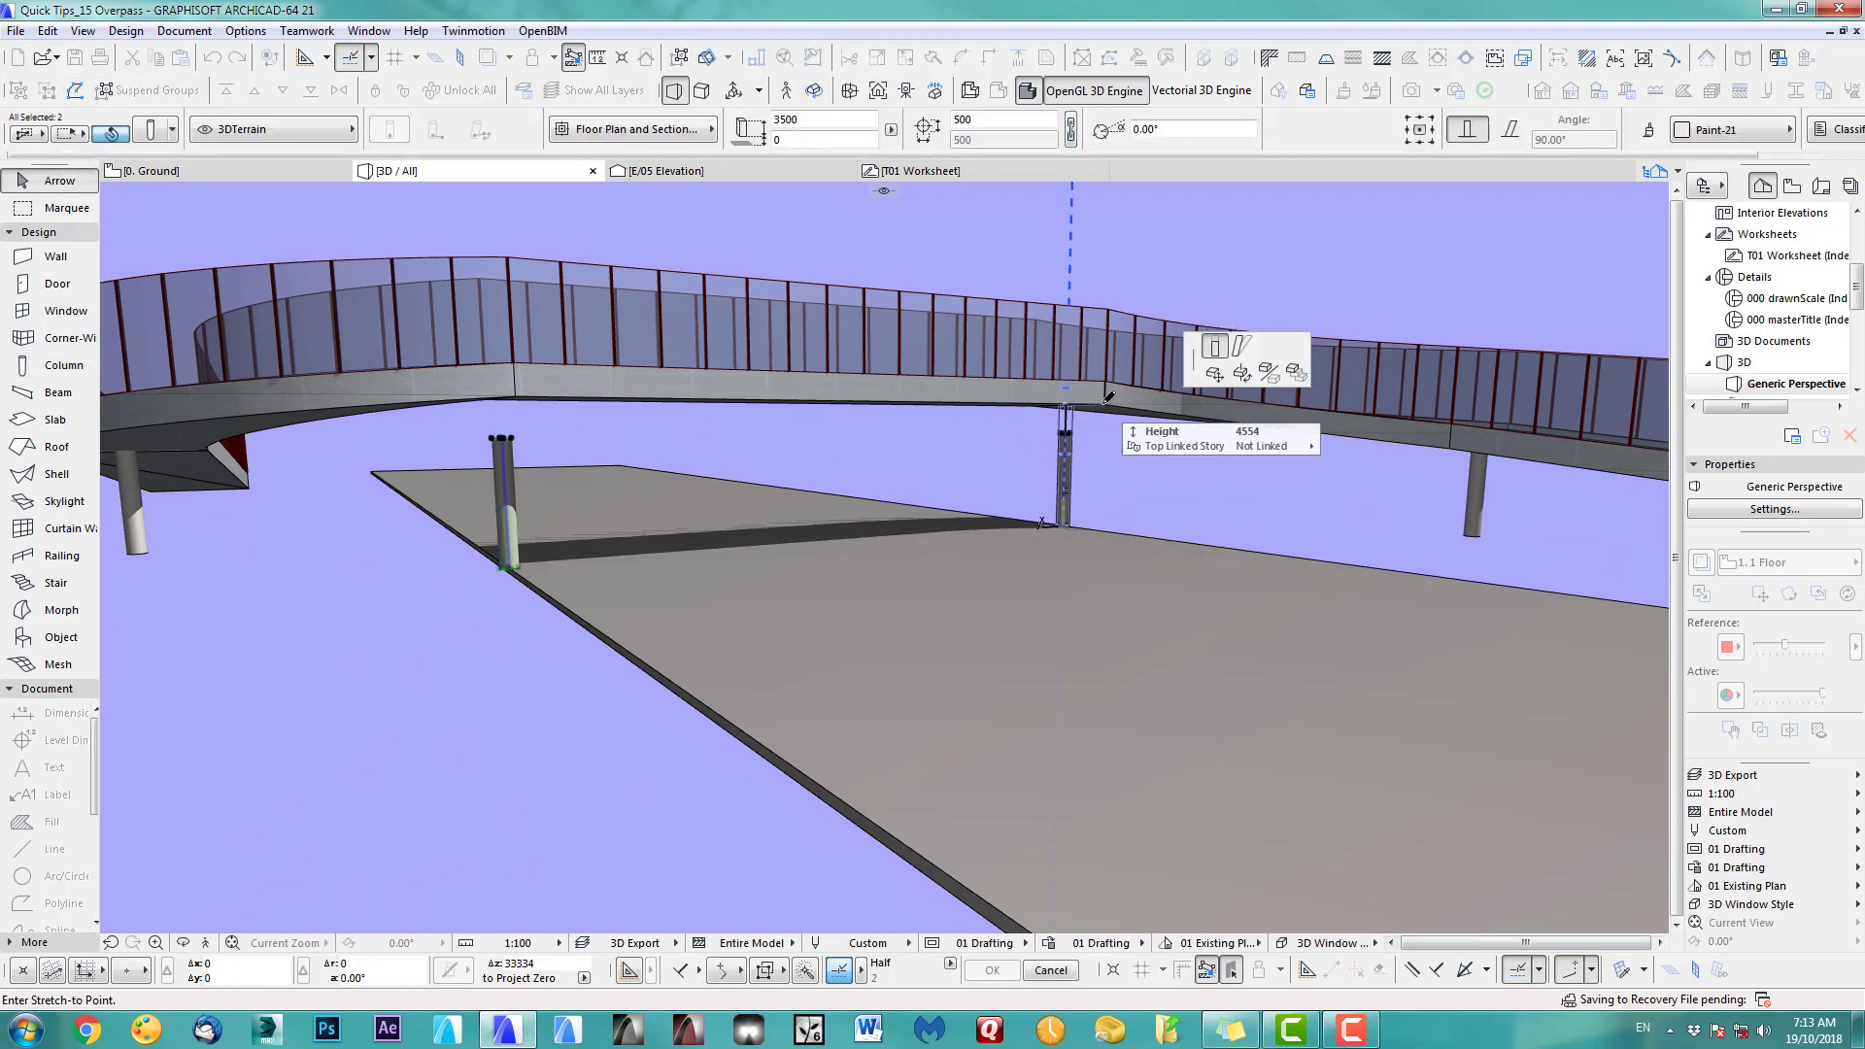
click(1104, 404)
key(Escape)
scroll(1360, 553, down, 4)
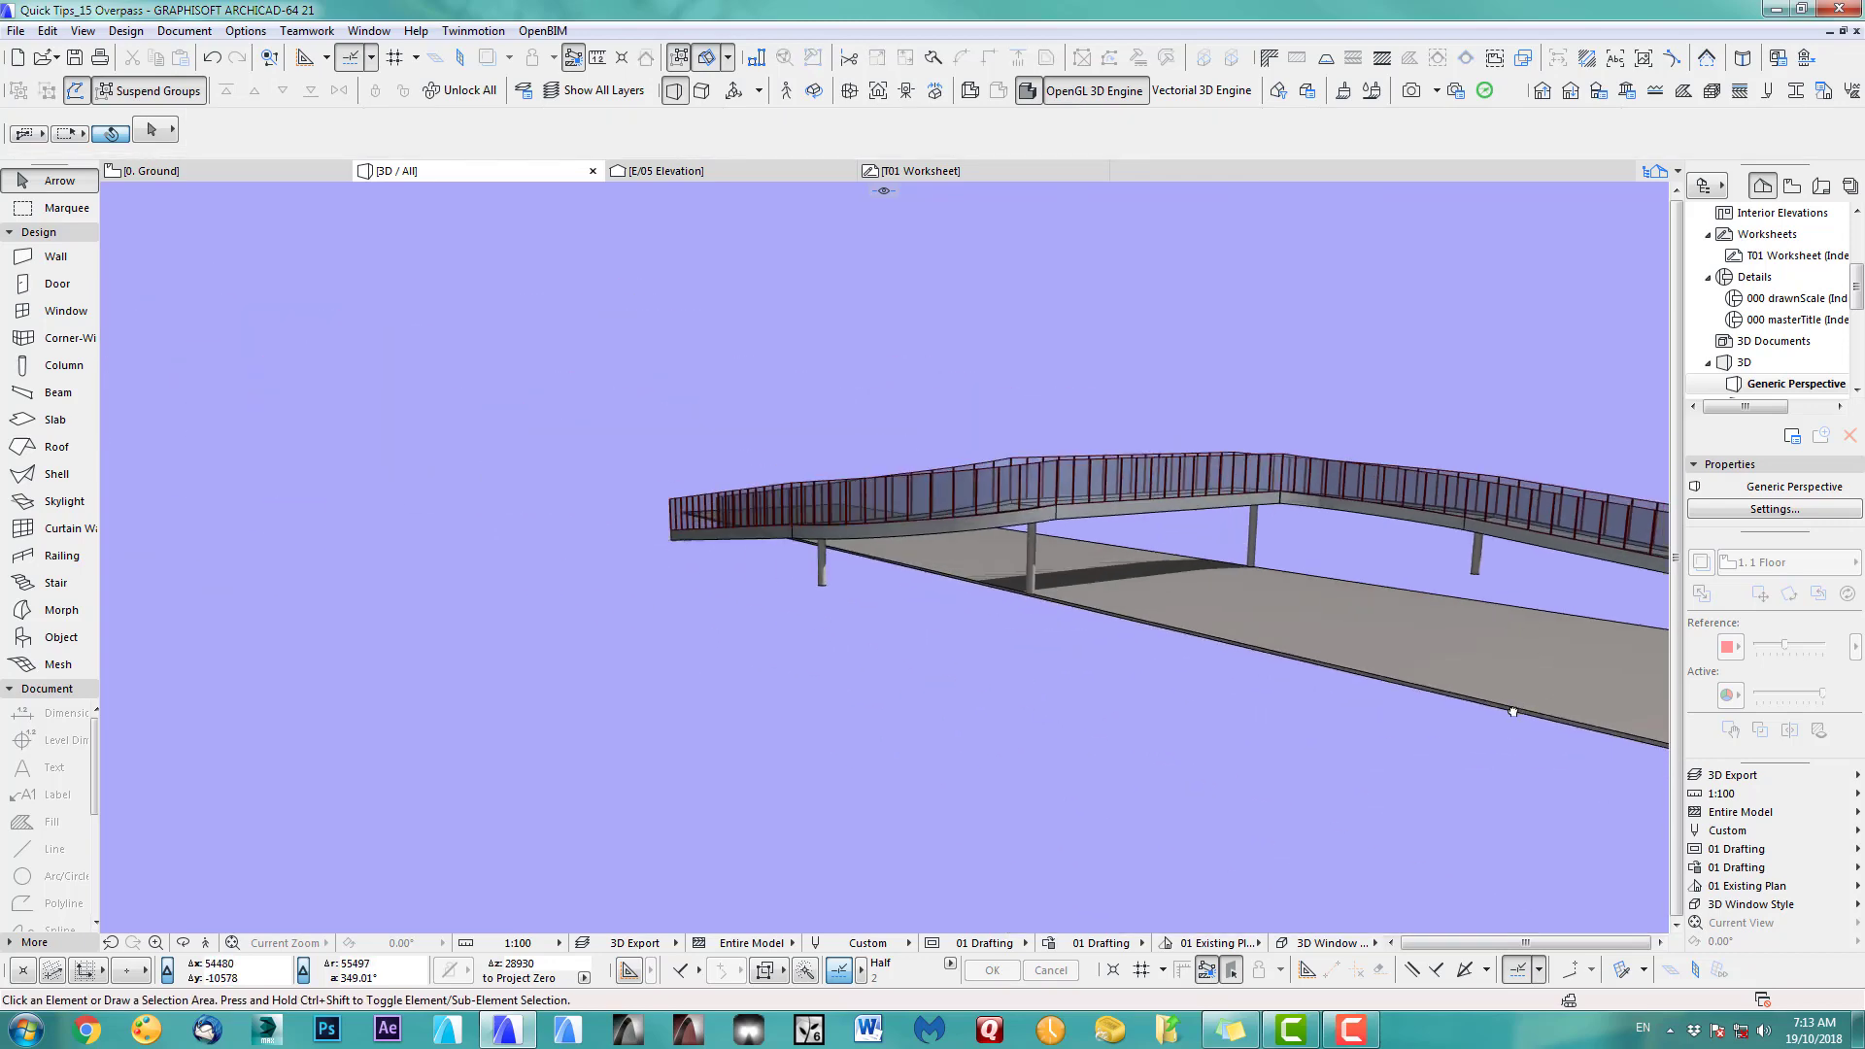
middle_drag(1386, 717, 1220, 740)
shift+middle_drag(1264, 667, 944, 693)
scroll(714, 547, up, 2)
scroll(988, 629, up, 2)
scroll(853, 679, up, 1)
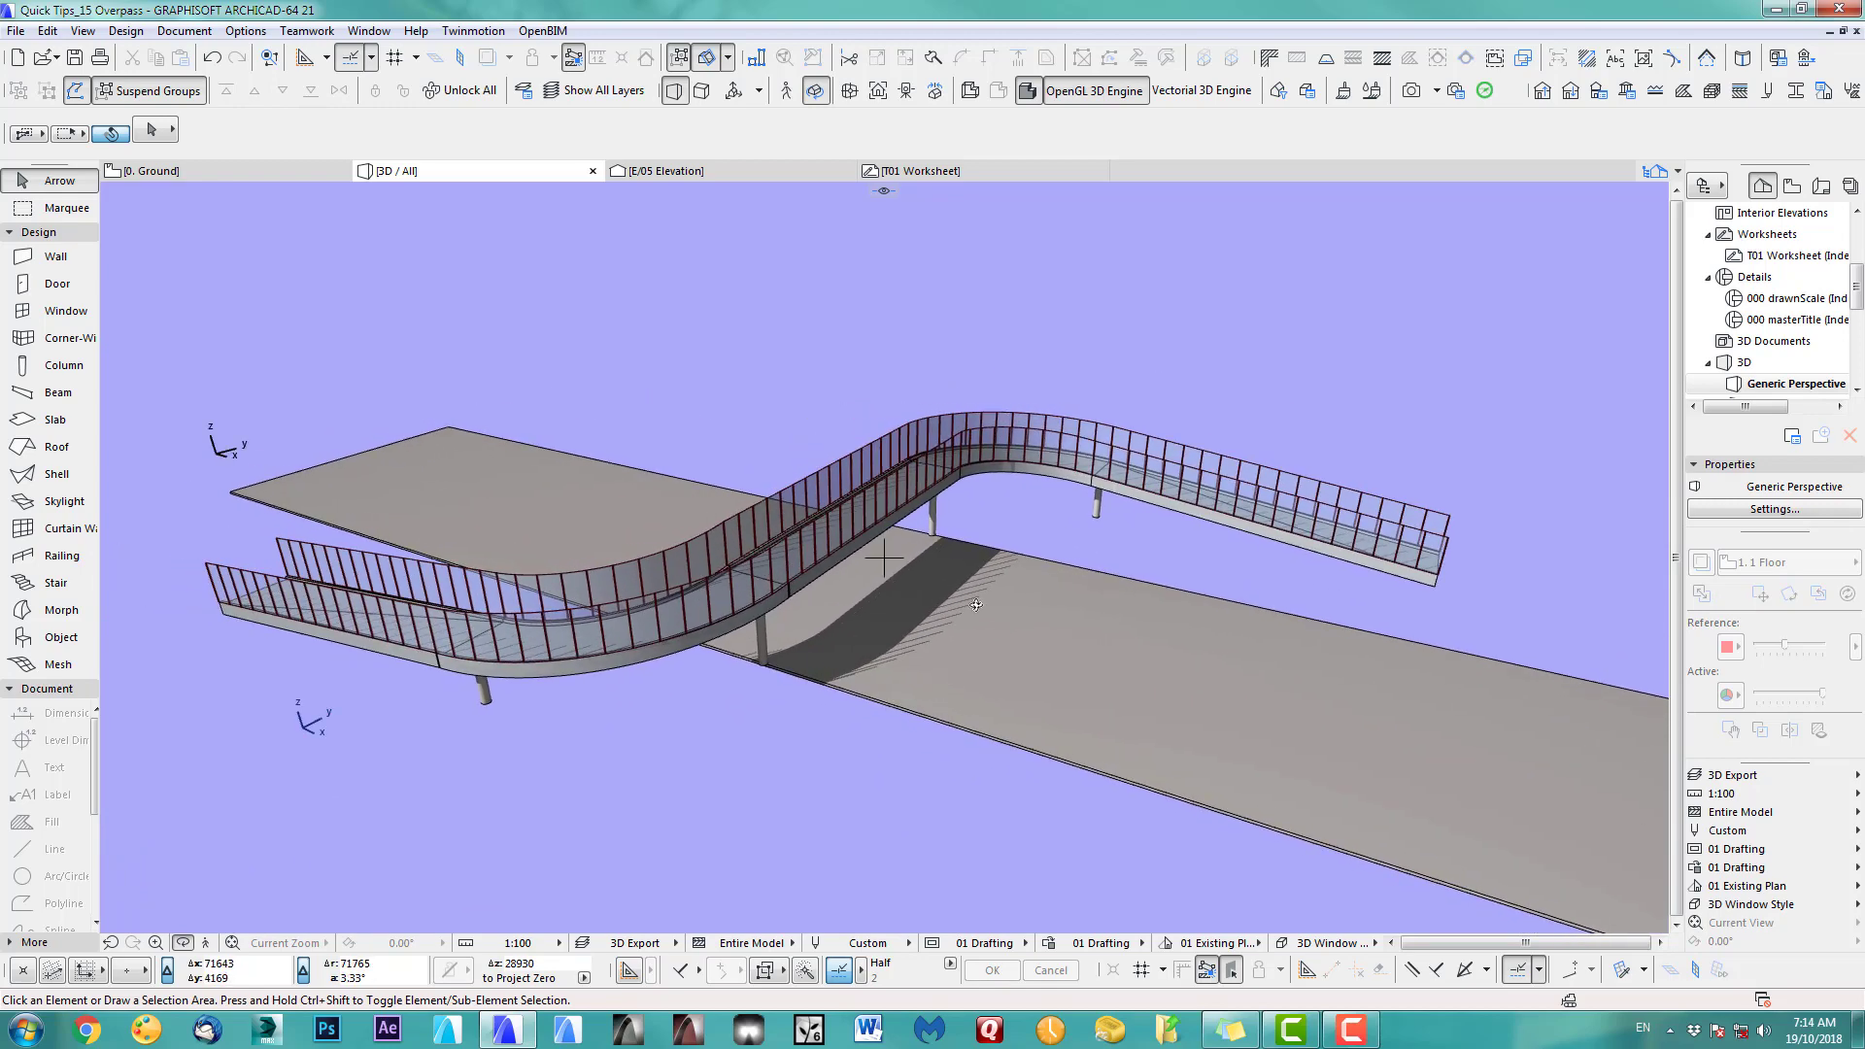